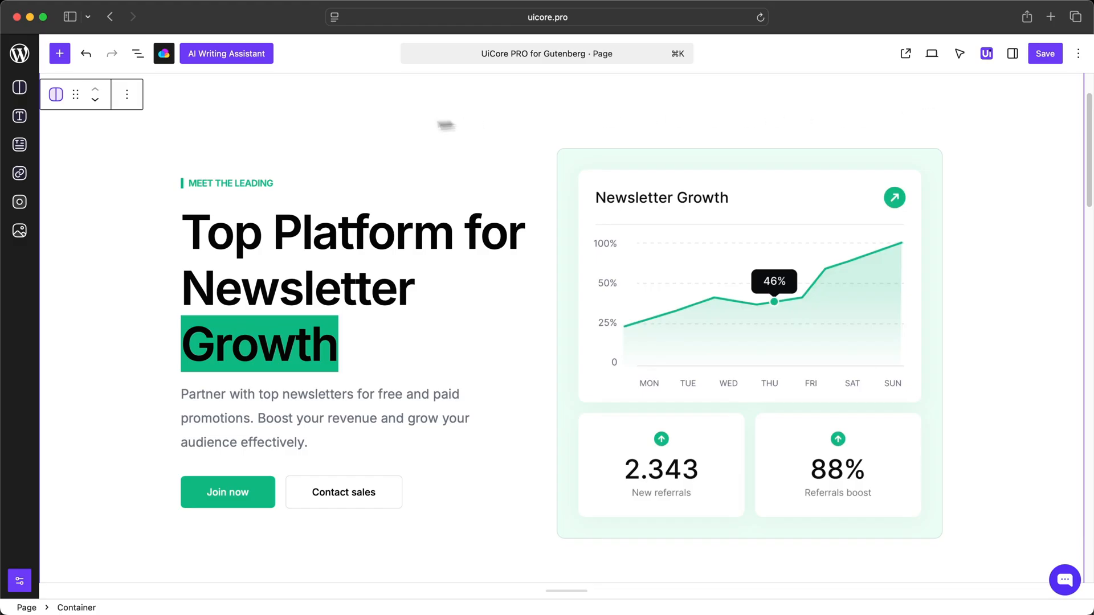
Open the block library and the selected container's settings sidebar, and look over its style and general settings
{"action": "left_click", "coordinate": [60, 54]}
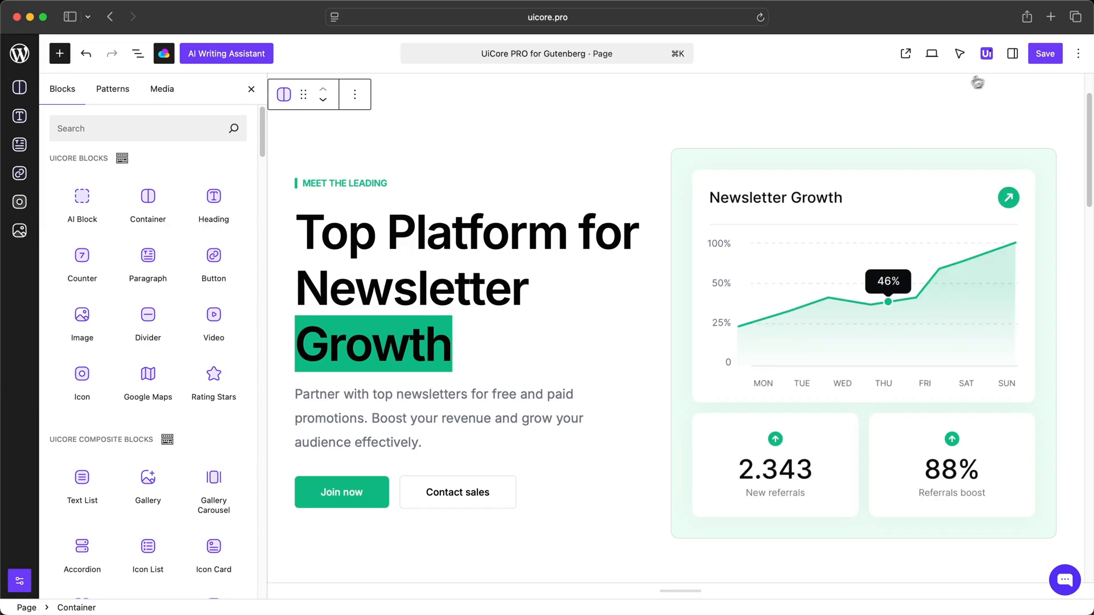
{"action": "left_click", "coordinate": [1011, 53]}
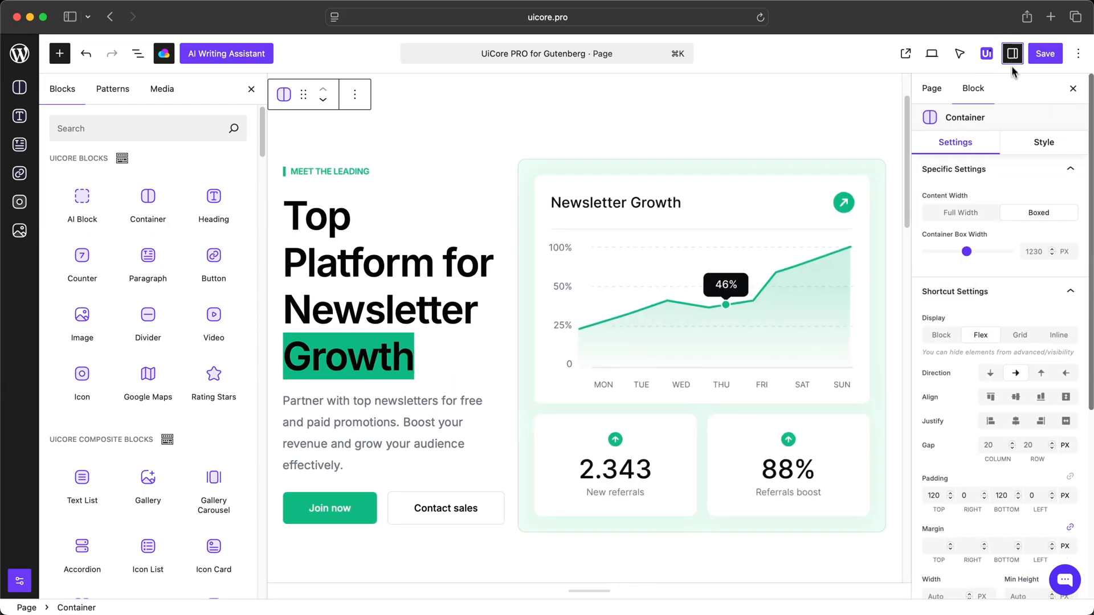
{"action": "left_click", "coordinate": [1018, 141]}
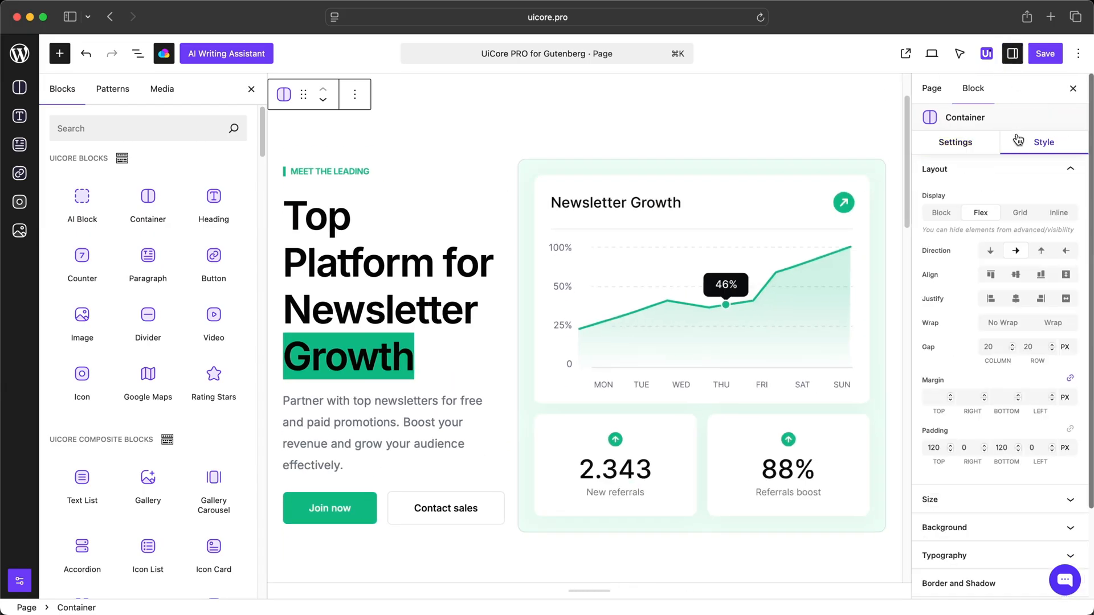
{"action": "left_click", "coordinate": [978, 143]}
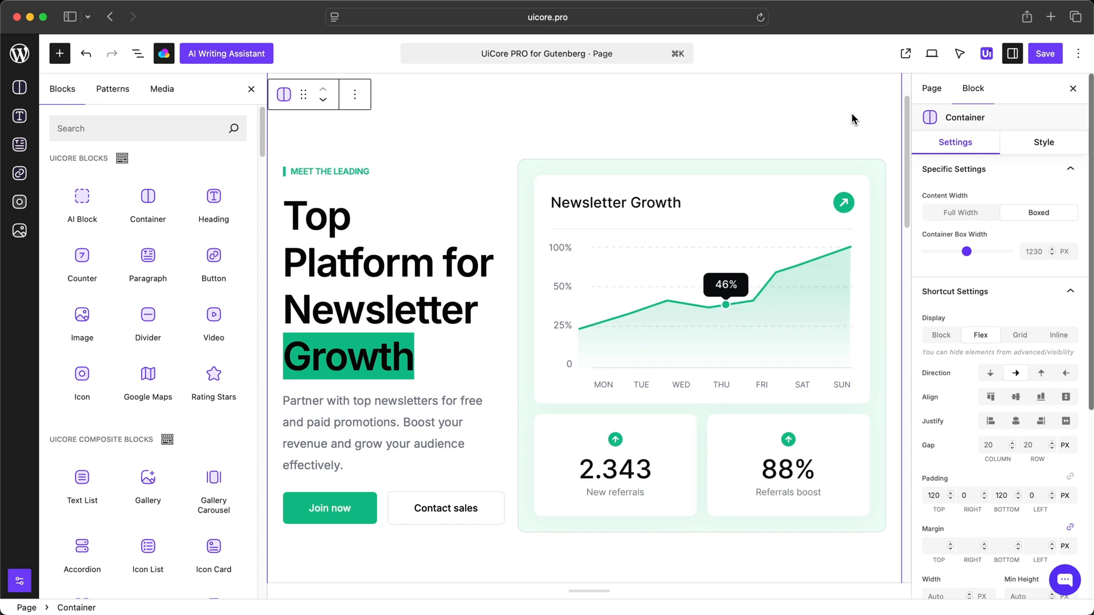
{"action": "scroll", "coordinate": [835, 133], "scroll_direction": "up", "scroll_amount": 1}
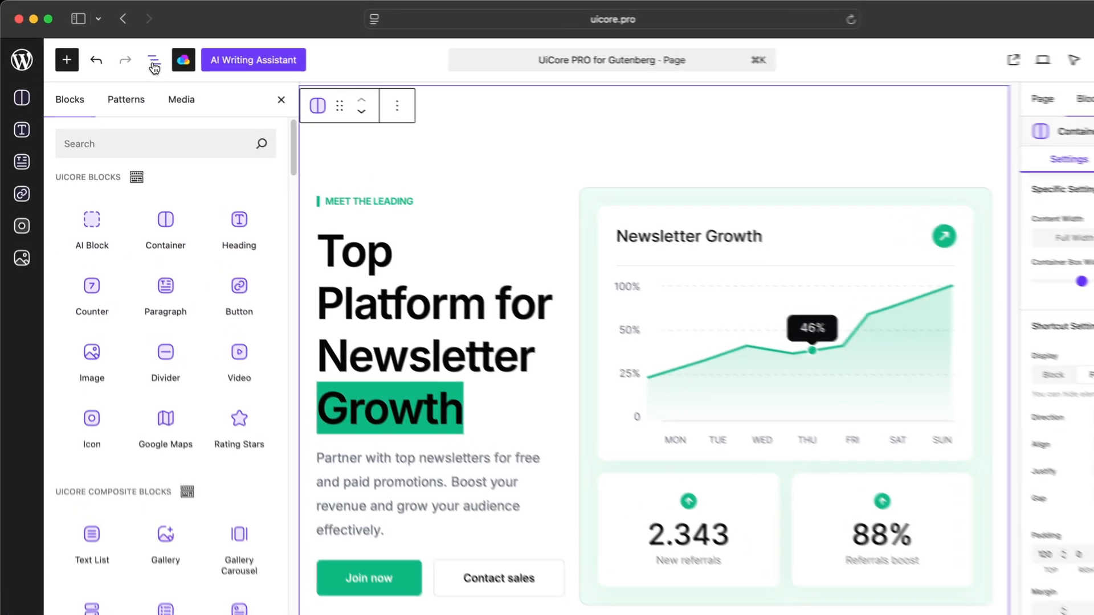
Show the page's block structure and expand the first container down to the images in its second nested container
{"action": "left_click", "coordinate": [137, 53]}
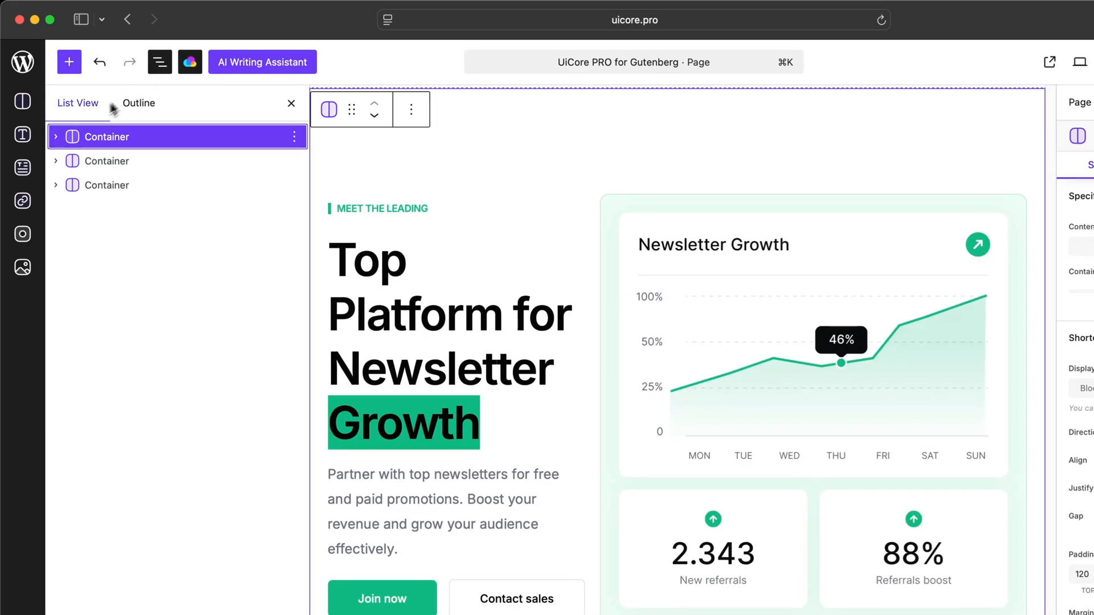
{"action": "left_click", "coordinate": [56, 137]}
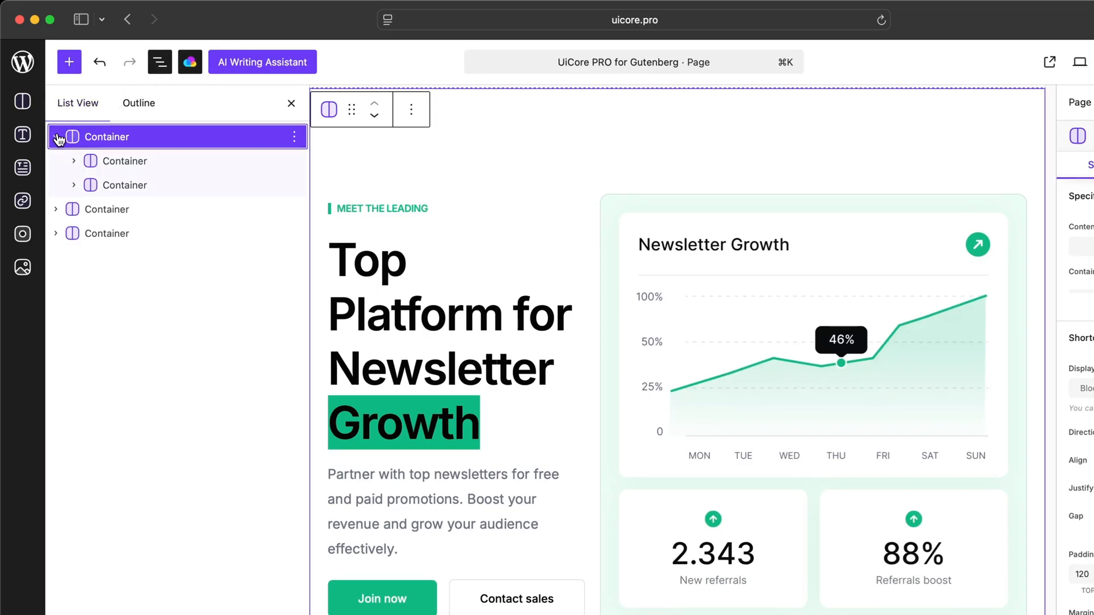
{"action": "left_click", "coordinate": [74, 185]}
{"action": "left_click", "coordinate": [91, 233]}
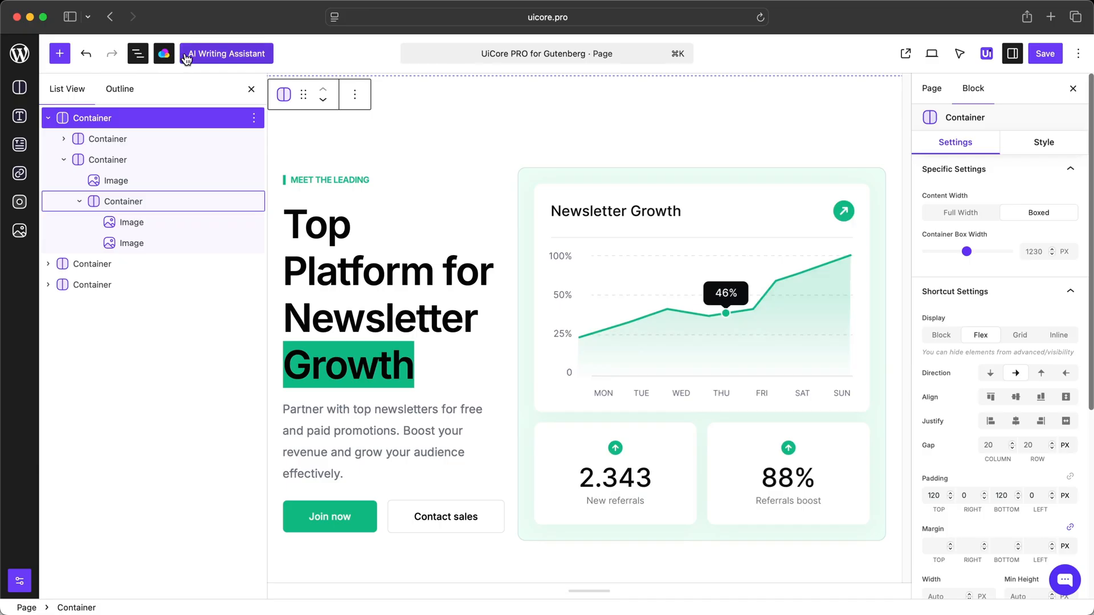
Look over the device preview options, the interaction states and the UiCore Blocks global options, and close them
{"action": "left_click", "coordinate": [933, 54]}
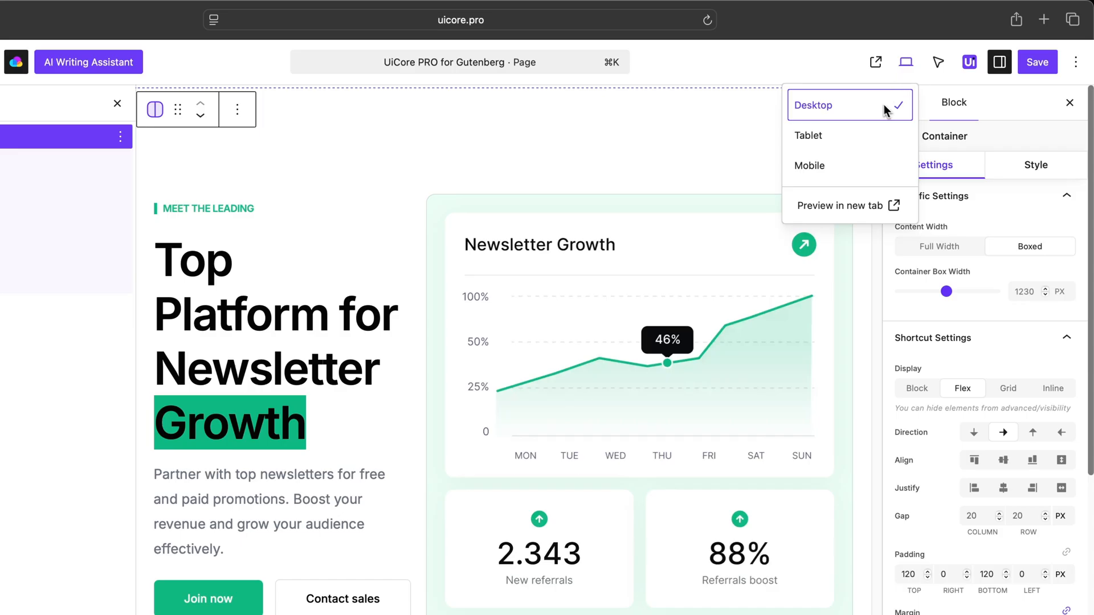
{"action": "left_click", "coordinate": [936, 74]}
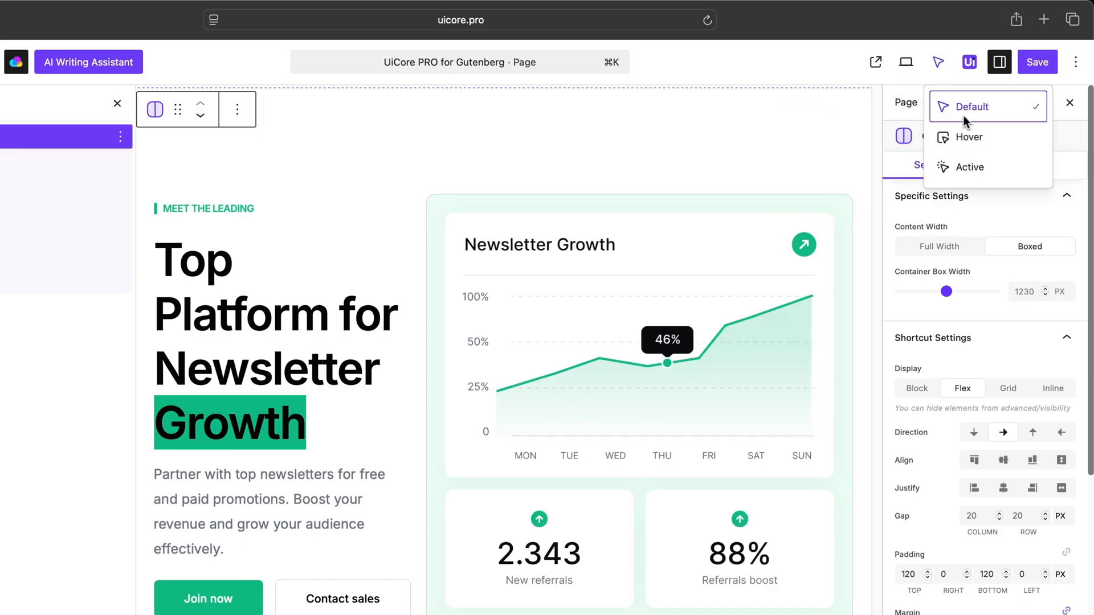
{"action": "left_click", "coordinate": [969, 63]}
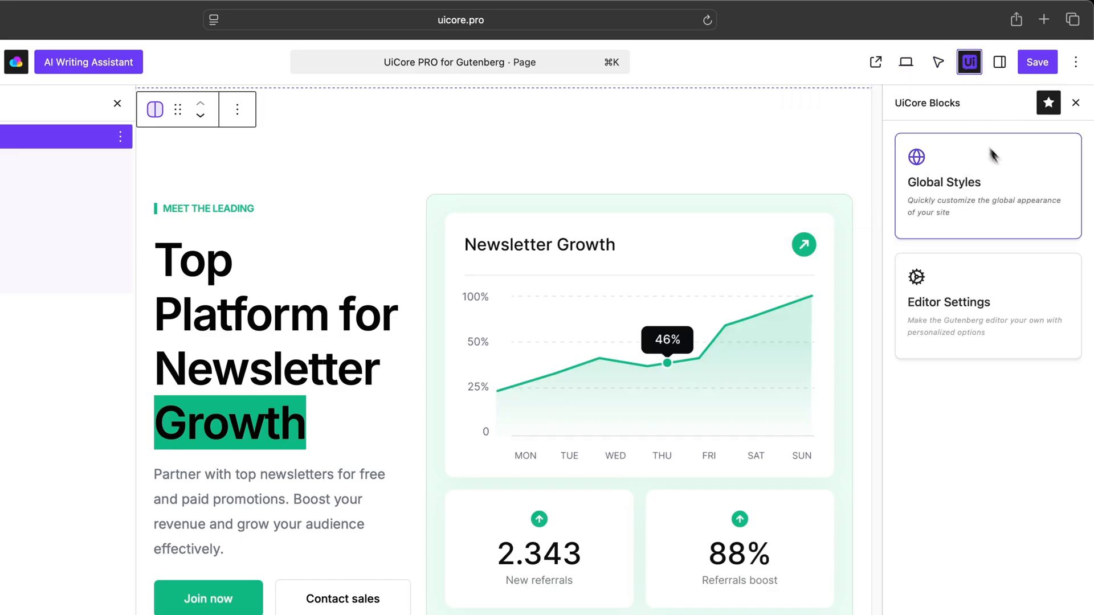
{"action": "left_click", "coordinate": [1076, 103]}
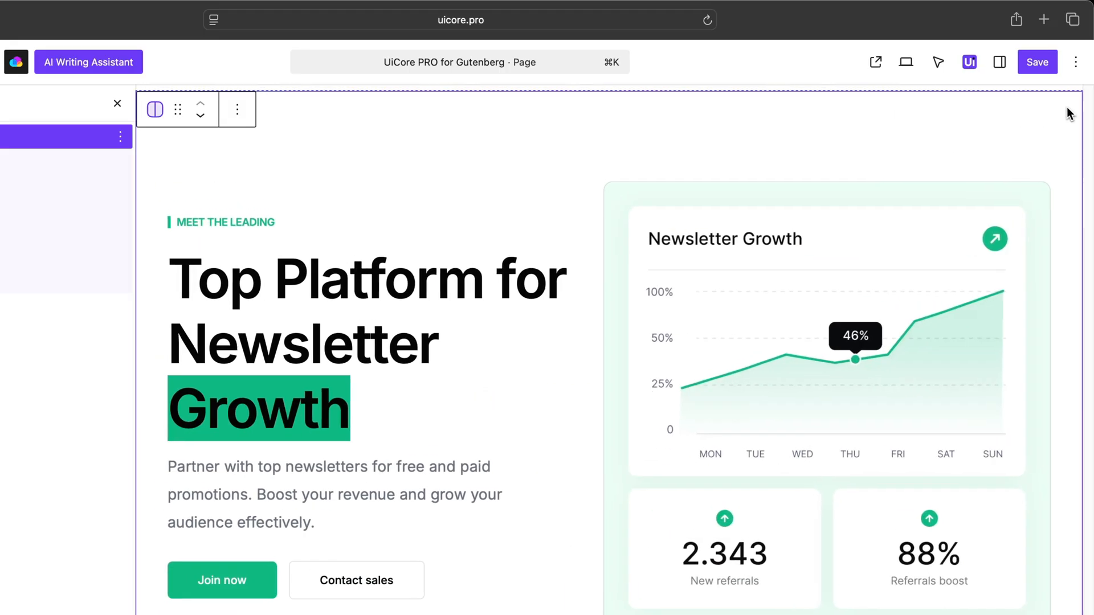
Reopen the container's block settings and look over its style layout options before returning to the general settings
{"action": "left_click", "coordinate": [1000, 63]}
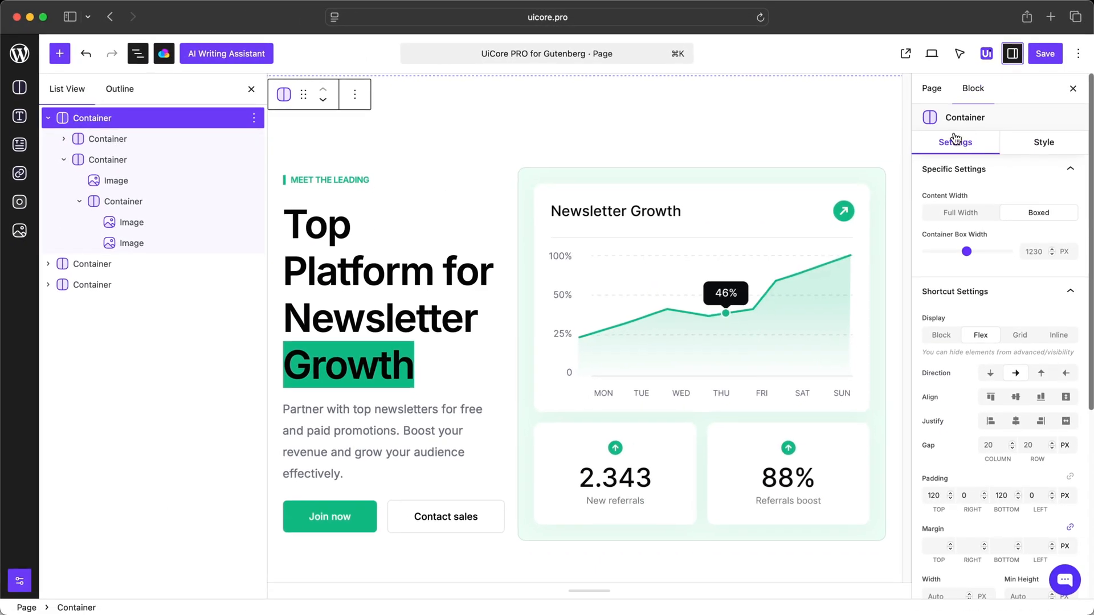
{"action": "left_click", "coordinate": [1016, 153]}
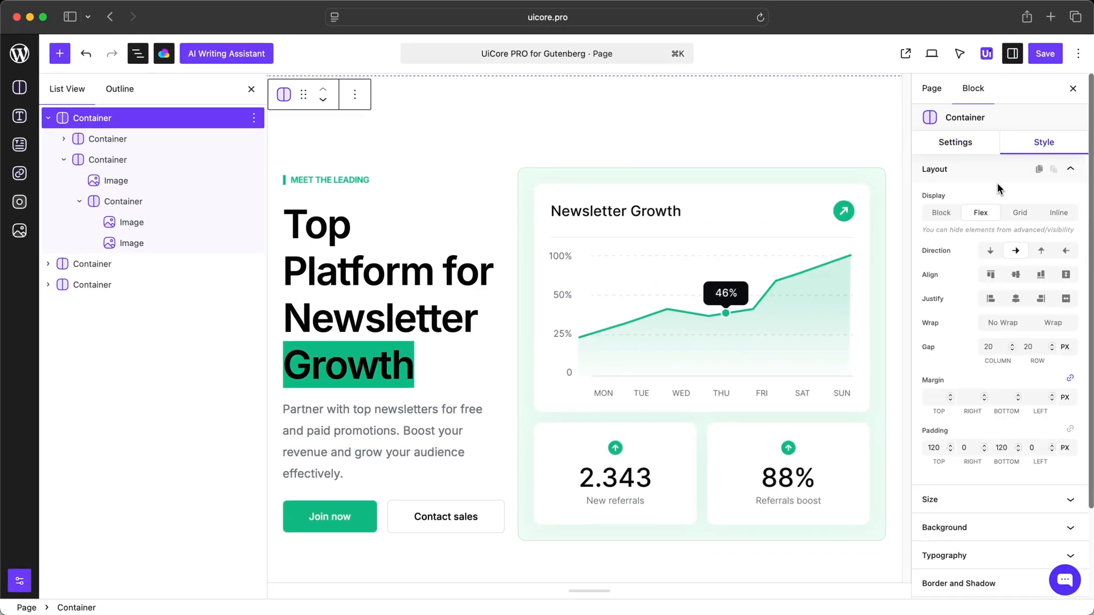
{"action": "left_click", "coordinate": [973, 149]}
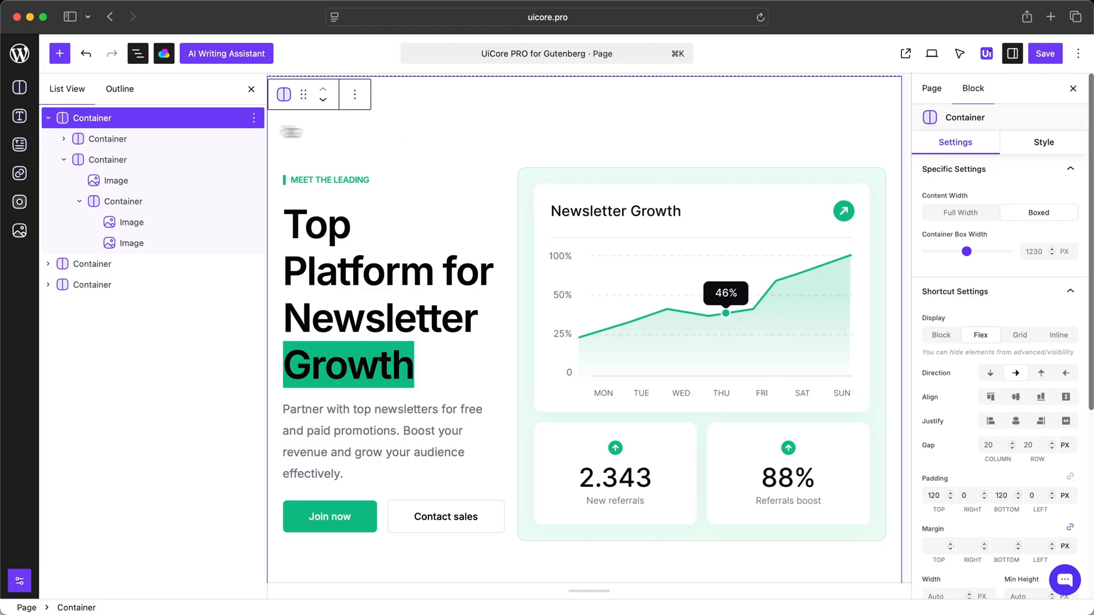
Examine the block library's UiCore basic, composite, dynamic and advanced blocks along with their previews
{"action": "left_click", "coordinate": [60, 56]}
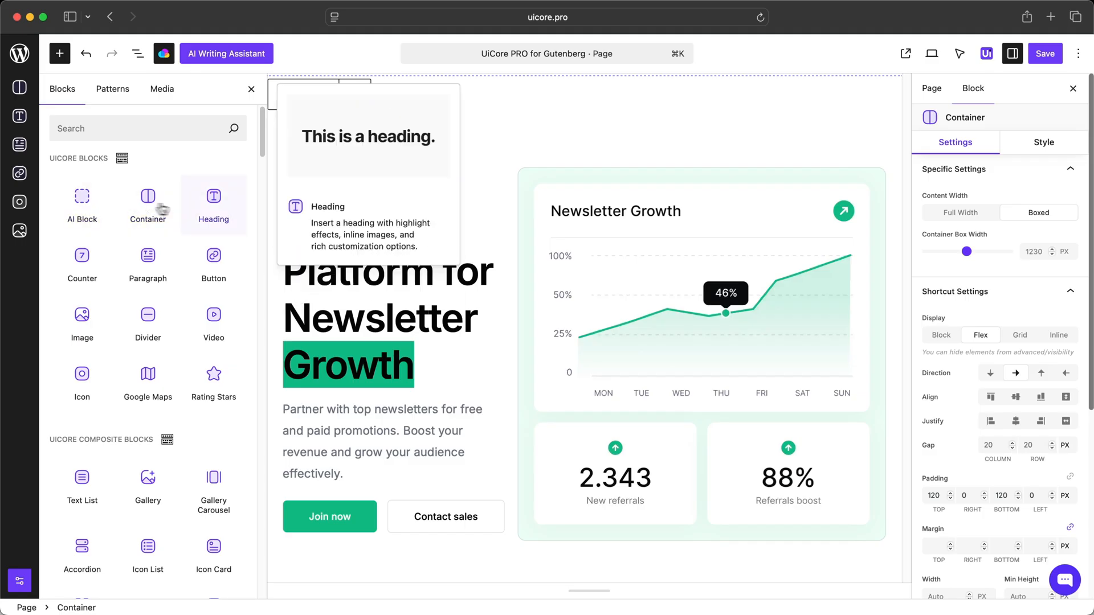
{"action": "mouse_move", "coordinate": [150, 255]}
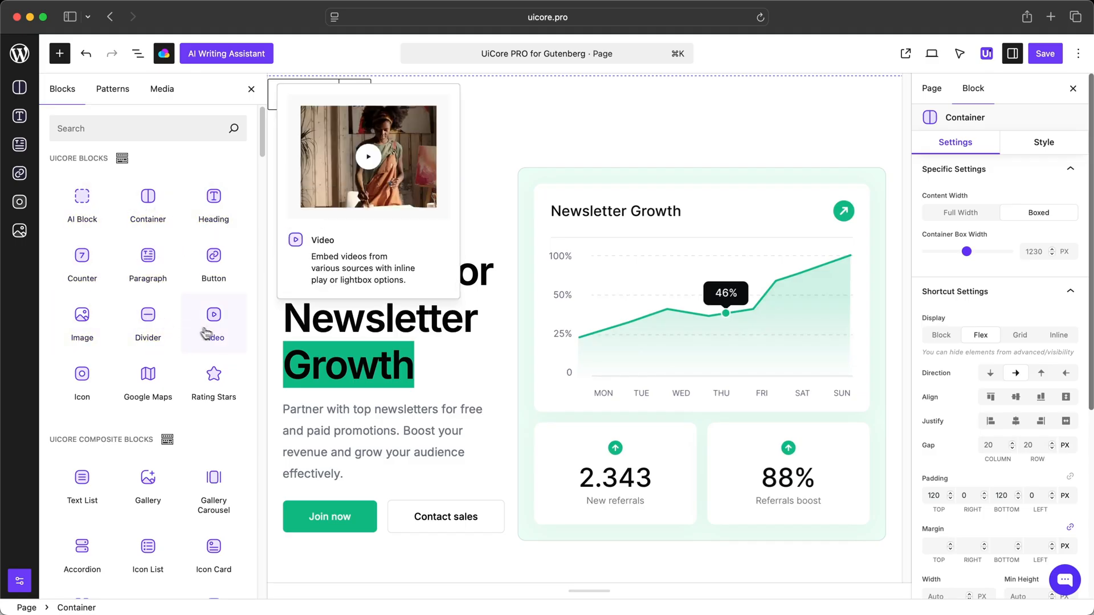
{"action": "mouse_move", "coordinate": [114, 384]}
{"action": "scroll", "coordinate": [131, 399], "scroll_direction": "down", "scroll_amount": 5}
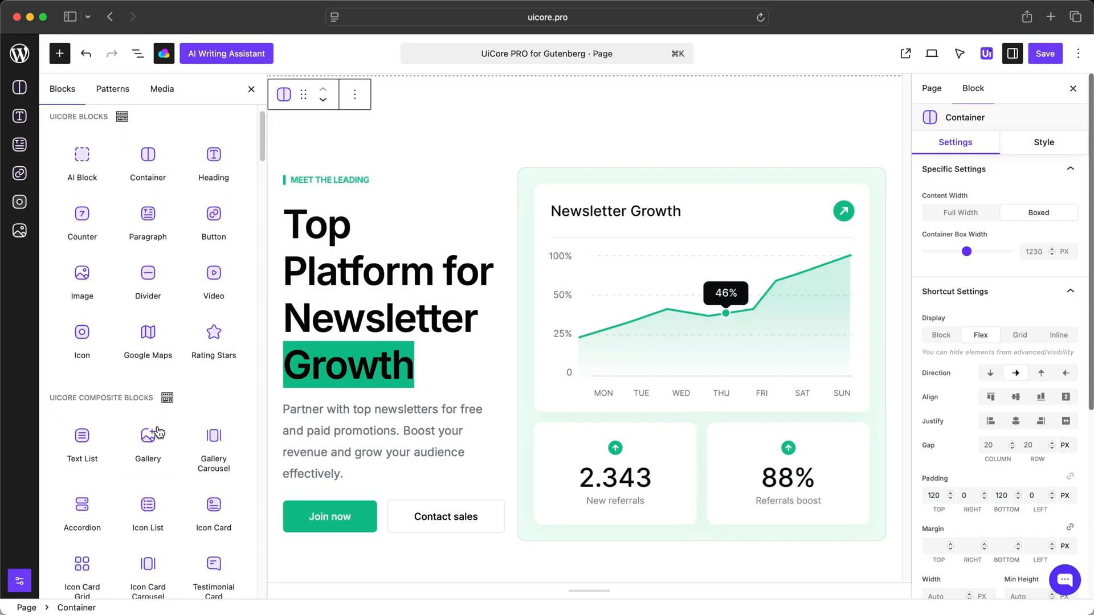
{"action": "scroll", "coordinate": [151, 413], "scroll_direction": "down", "scroll_amount": 1}
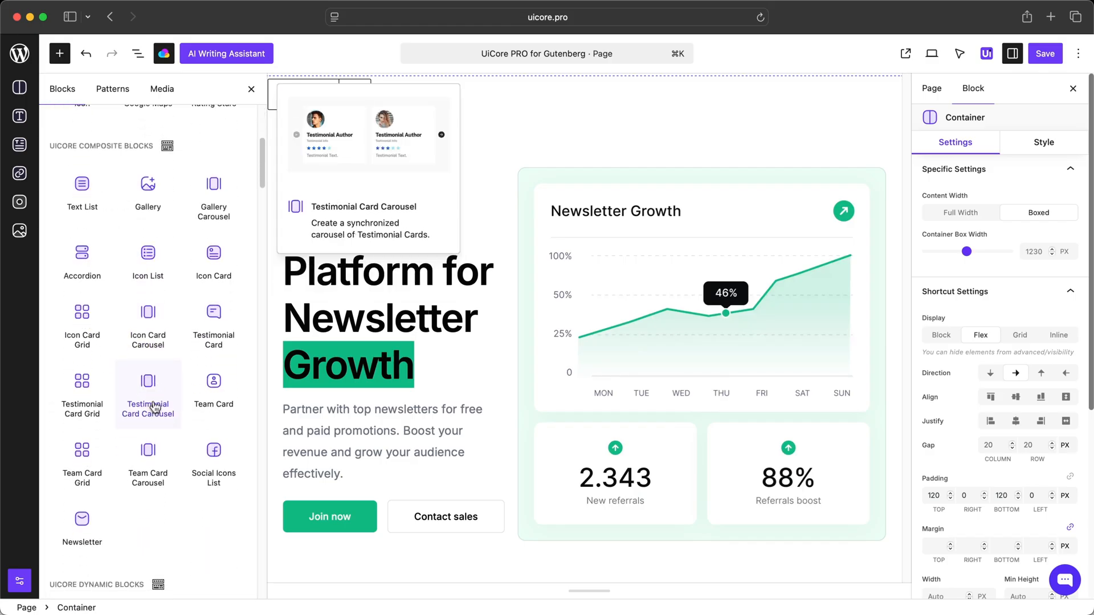
{"action": "mouse_move", "coordinate": [172, 217]}
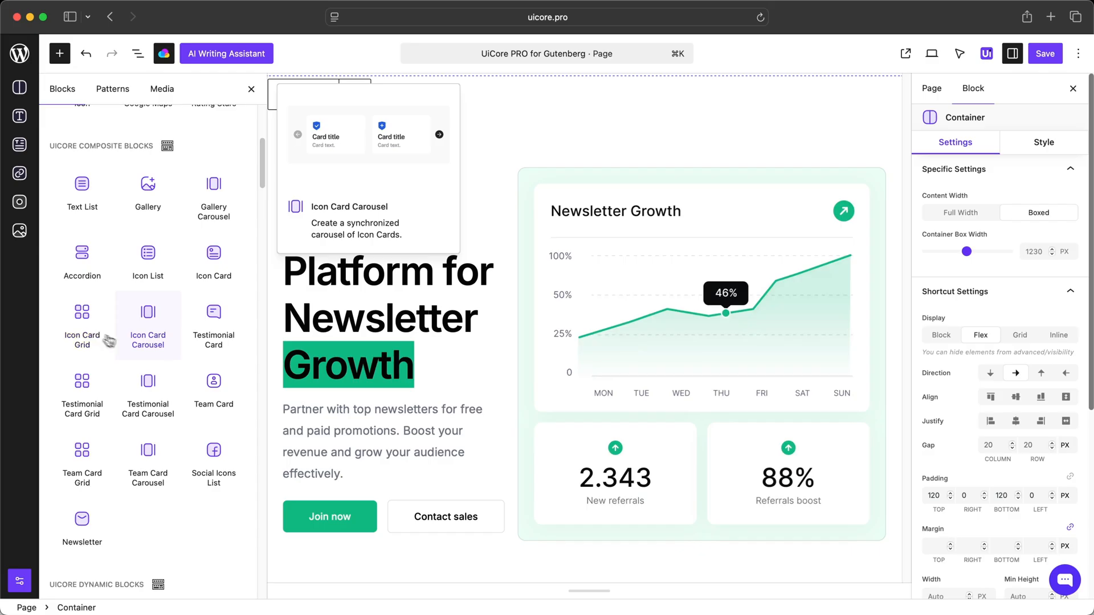
{"action": "mouse_move", "coordinate": [171, 411]}
{"action": "scroll", "coordinate": [120, 413], "scroll_direction": "down", "scroll_amount": 7}
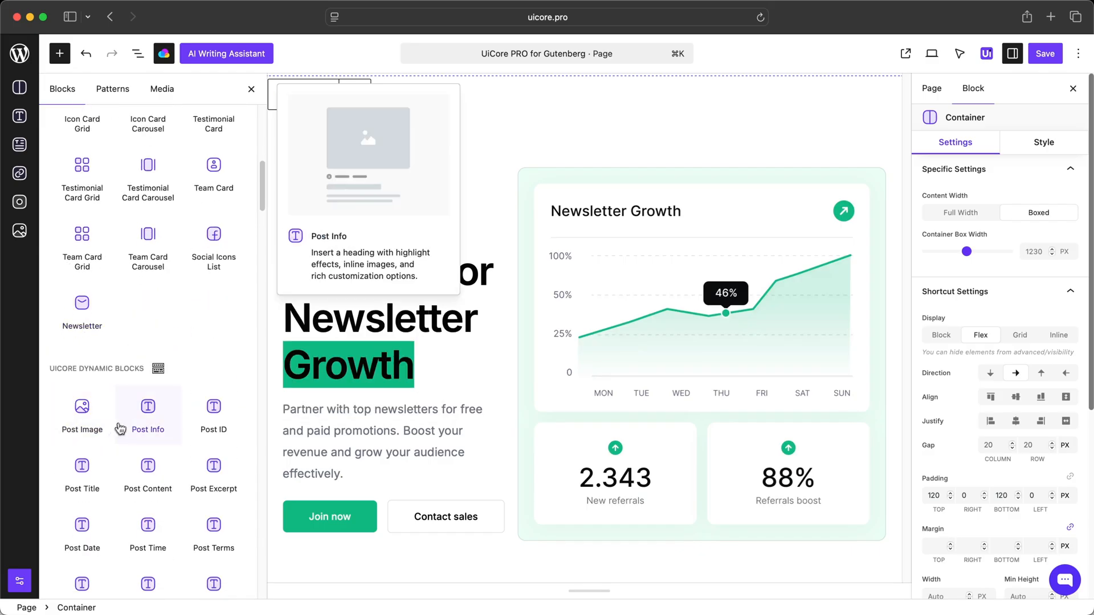
{"action": "scroll", "coordinate": [131, 393], "scroll_direction": "down", "scroll_amount": 1}
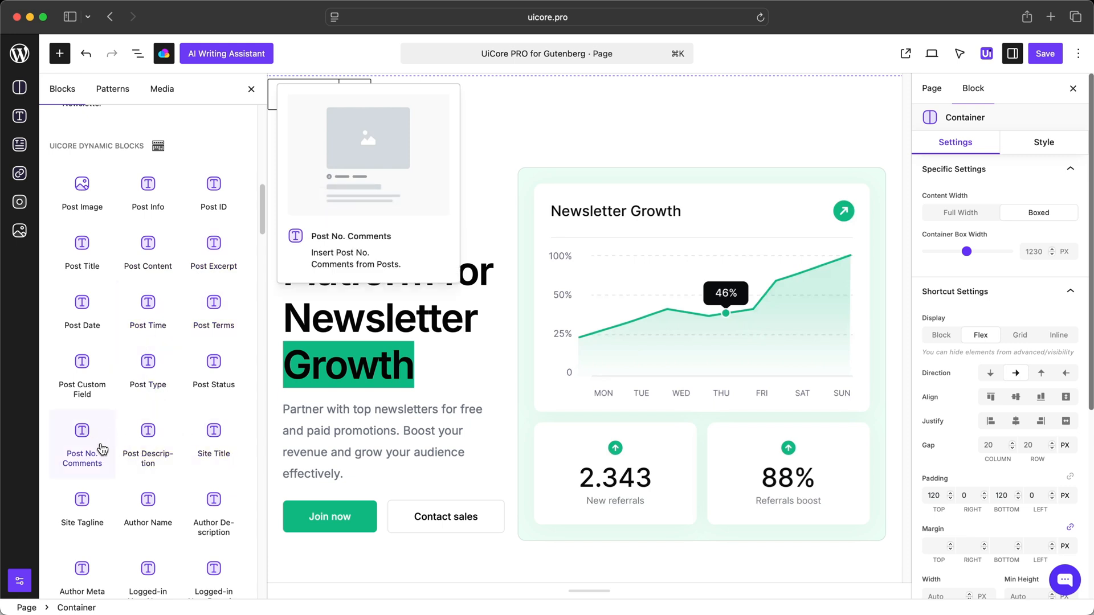
{"action": "scroll", "coordinate": [161, 303], "scroll_direction": "down", "scroll_amount": 3}
{"action": "scroll", "coordinate": [161, 303], "scroll_direction": "down", "scroll_amount": 9}
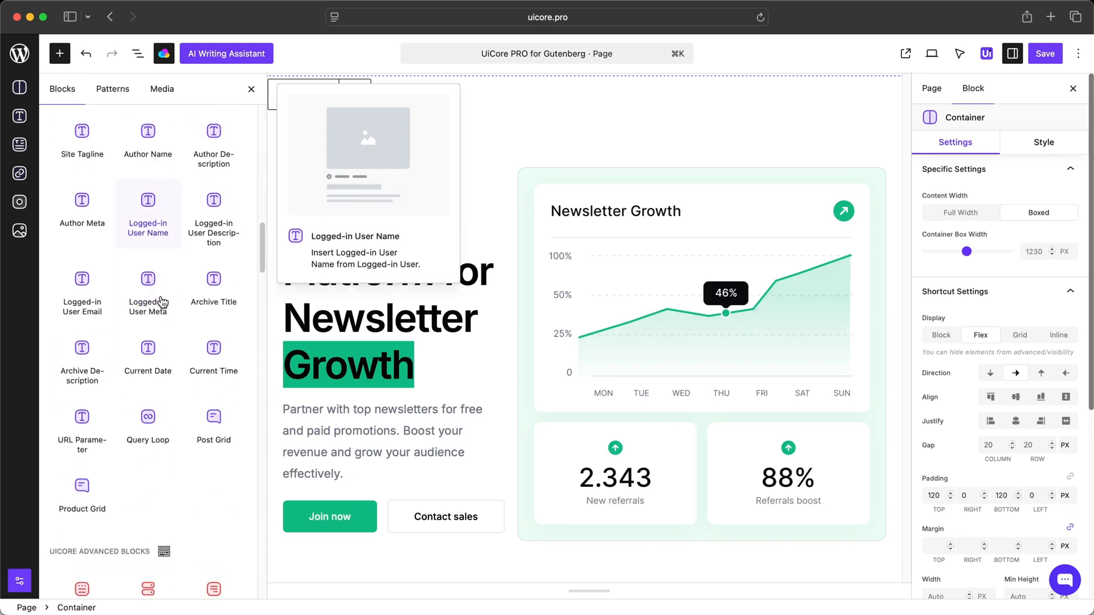
{"action": "scroll", "coordinate": [163, 302], "scroll_direction": "down", "scroll_amount": 1}
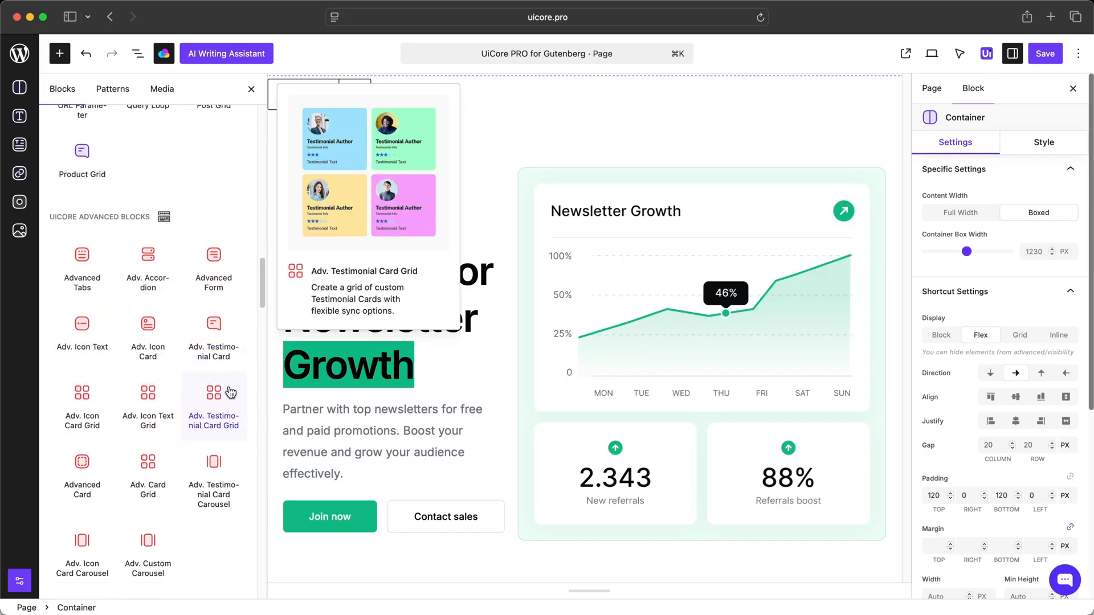
{"action": "scroll", "coordinate": [125, 275], "scroll_direction": "up", "scroll_amount": 15}
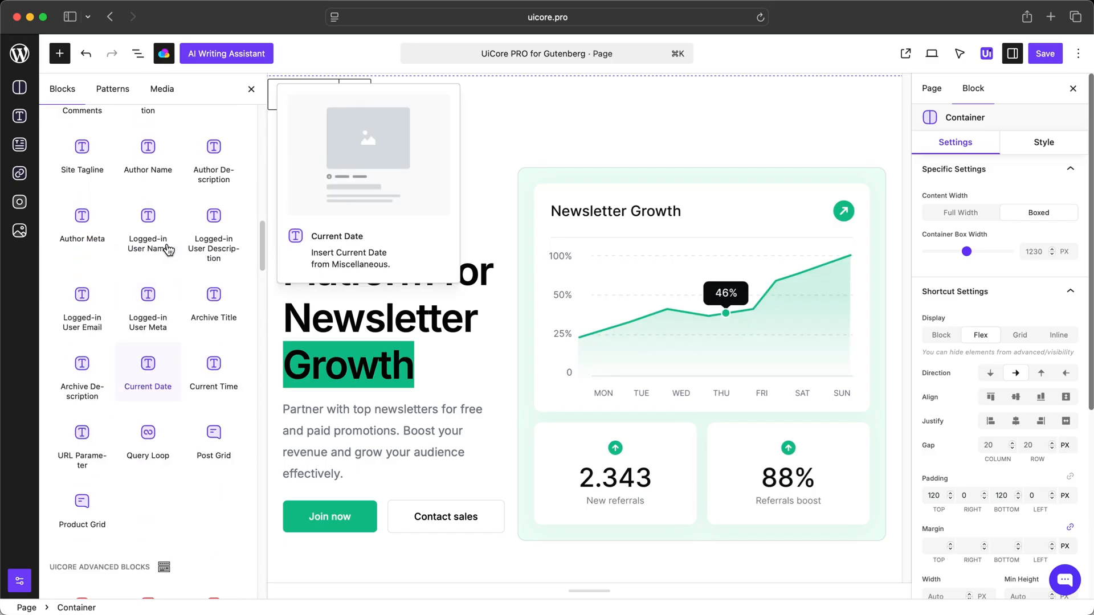
{"action": "scroll", "coordinate": [167, 248], "scroll_direction": "up", "scroll_amount": 12}
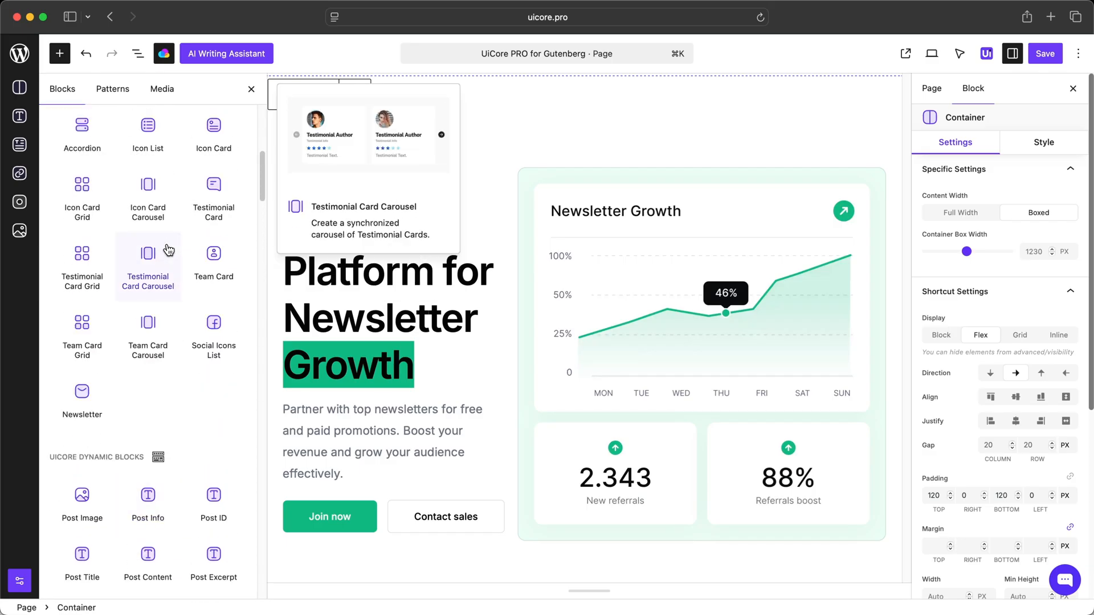
{"action": "scroll", "coordinate": [167, 249], "scroll_direction": "up", "scroll_amount": 5}
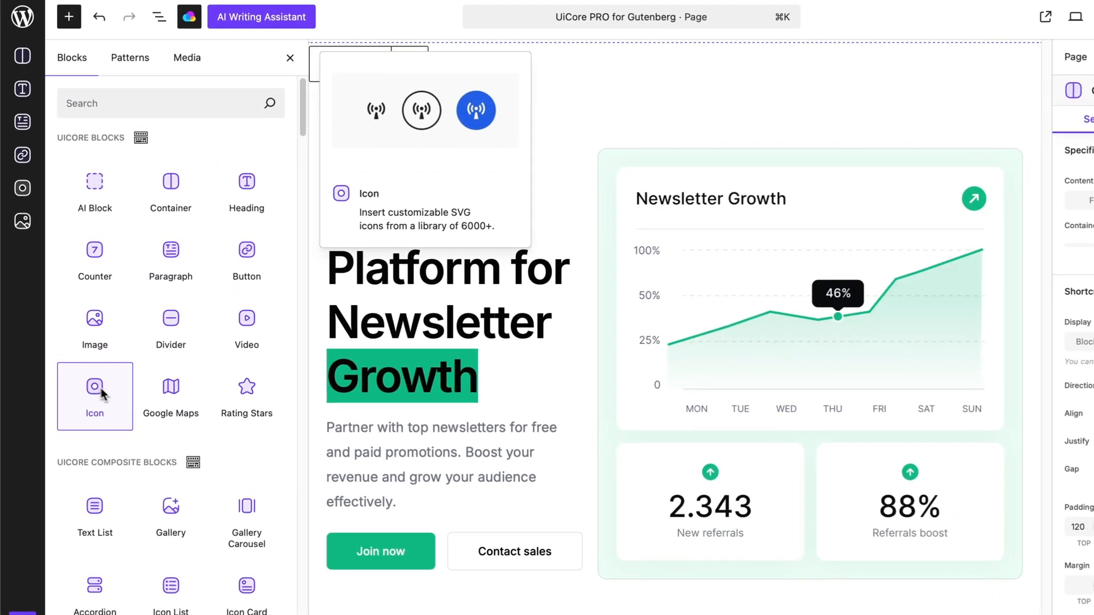
Insert an Icon block directly above the main heading, moving it below the heading and back above it
{"action": "left_click_drag", "start_coordinate": [88, 375], "coordinate": [365, 227]}
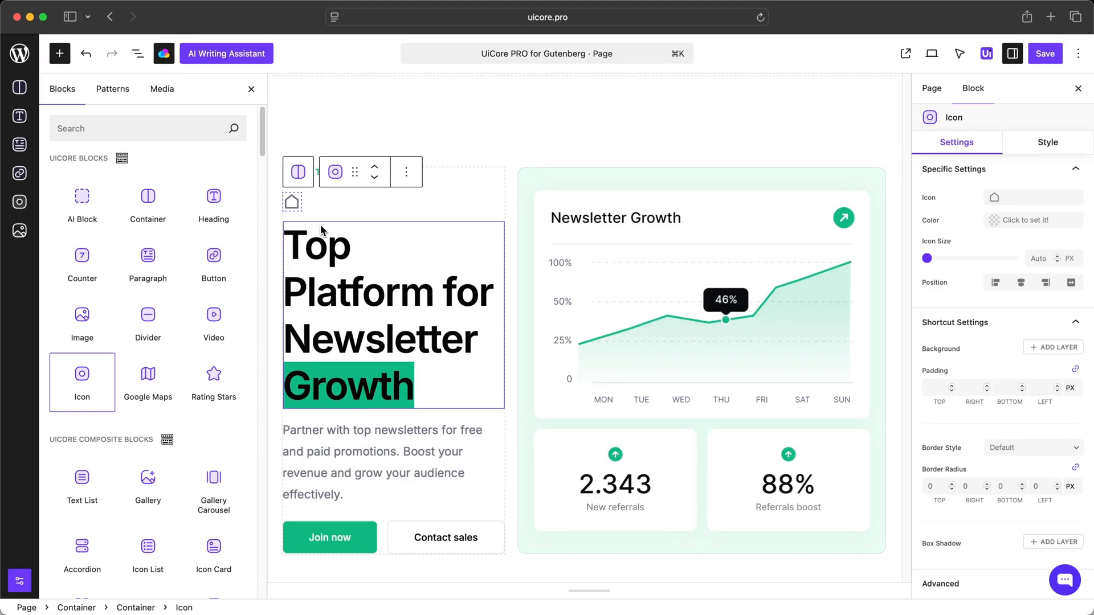
{"action": "left_click", "coordinate": [375, 177]}
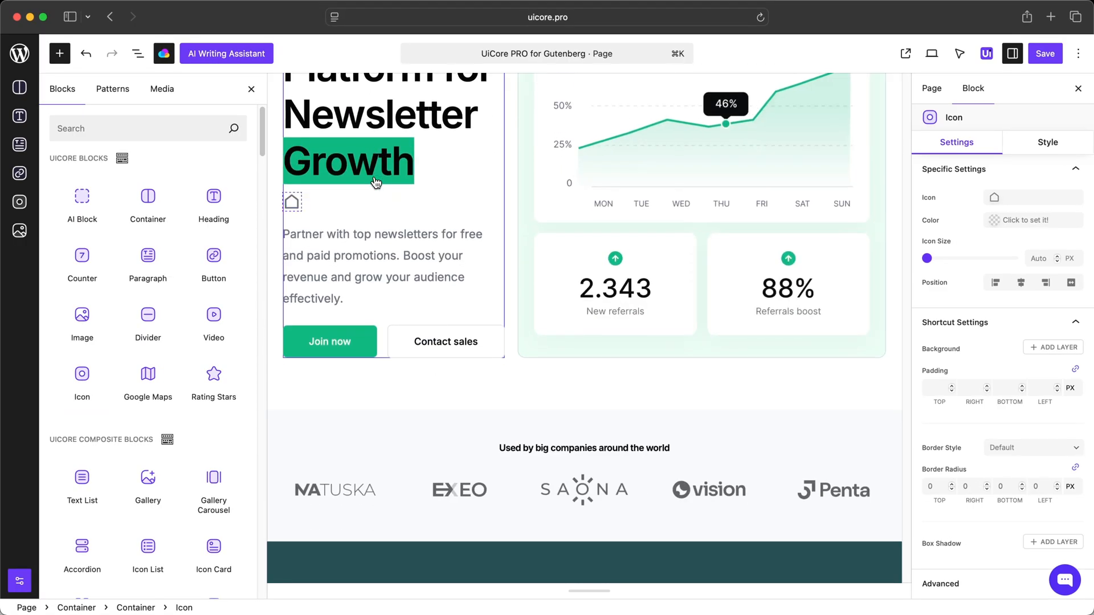
{"action": "left_click", "coordinate": [377, 170]}
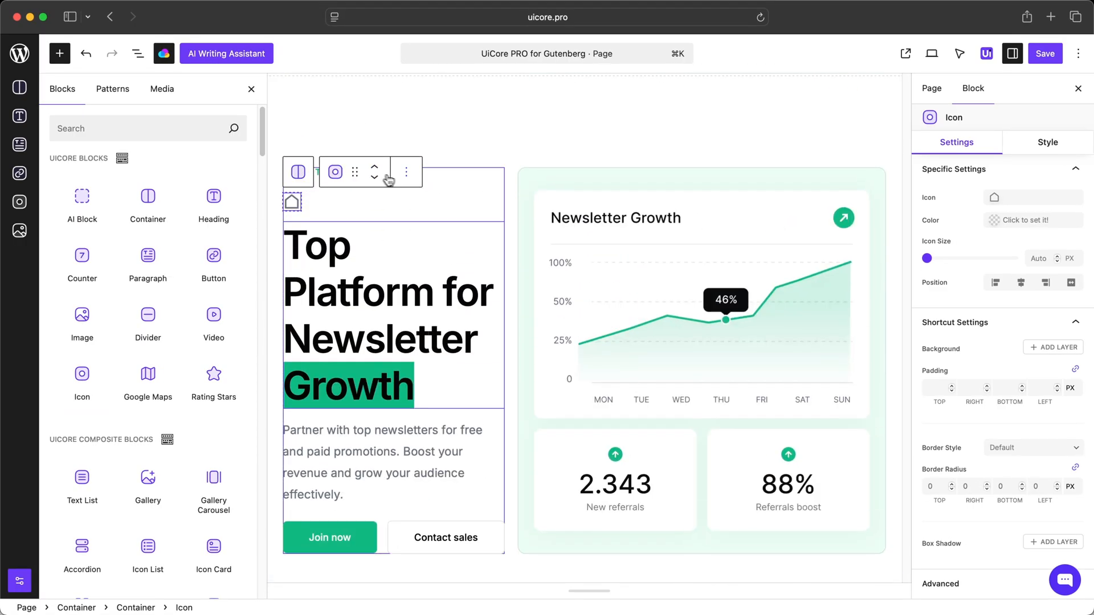
Set the new icon's color to the green Primary global color
{"action": "left_click", "coordinate": [997, 222]}
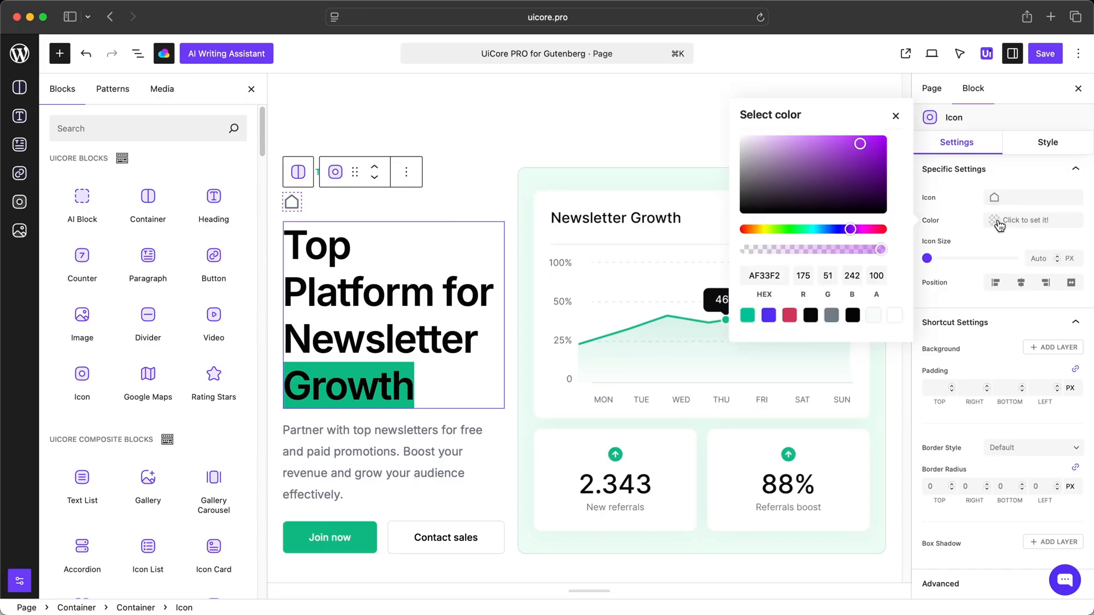
{"action": "left_click", "coordinate": [748, 316]}
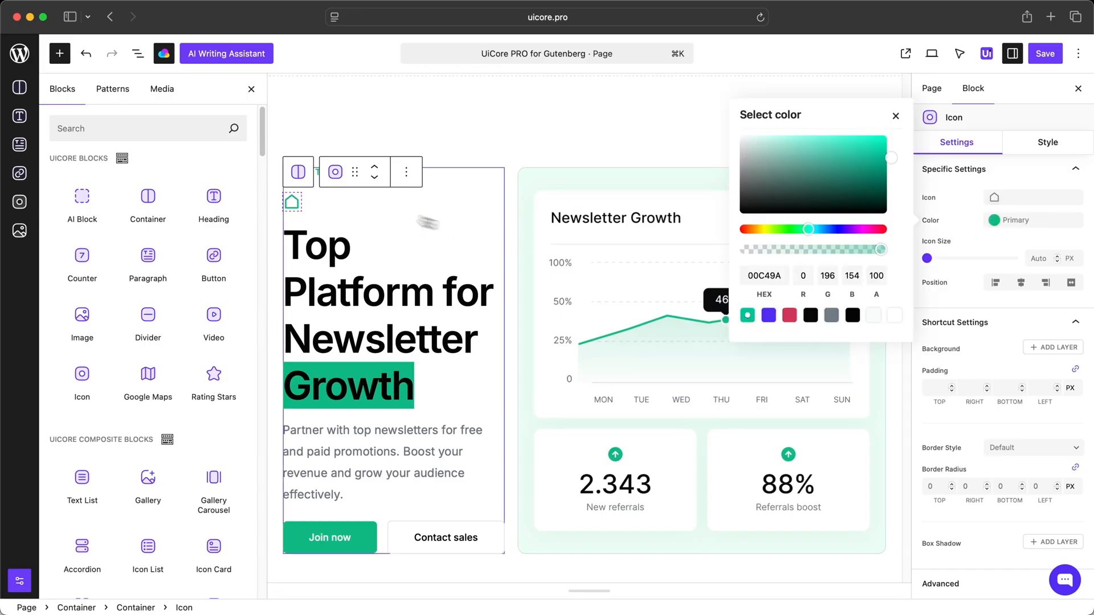
Select the main heading and check which block types it can be transformed into, without transforming it
{"action": "left_click", "coordinate": [346, 294]}
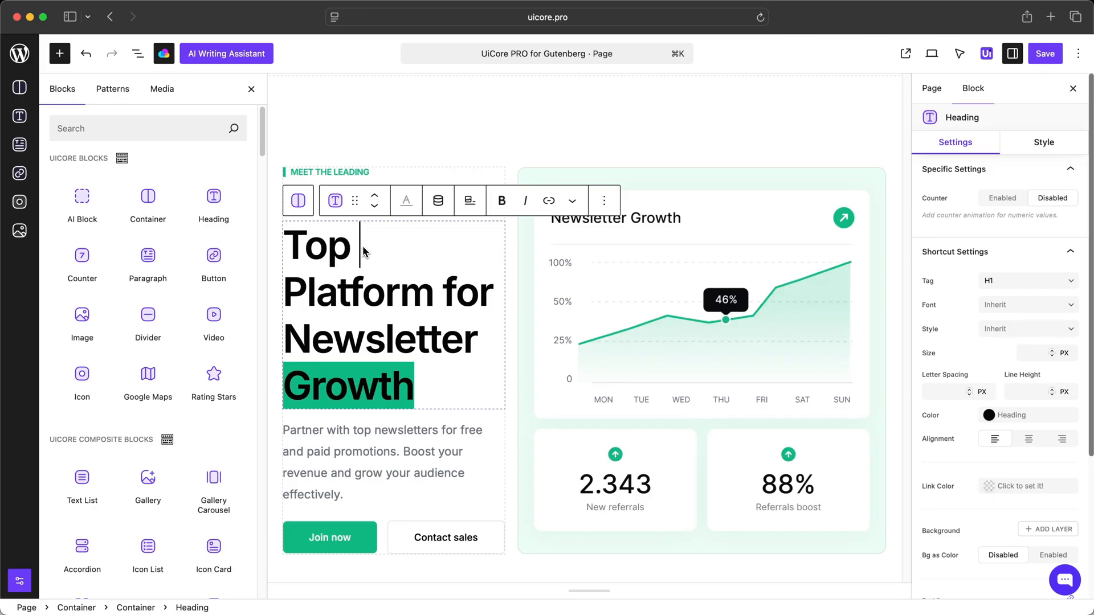
{"action": "left_click", "coordinate": [336, 203]}
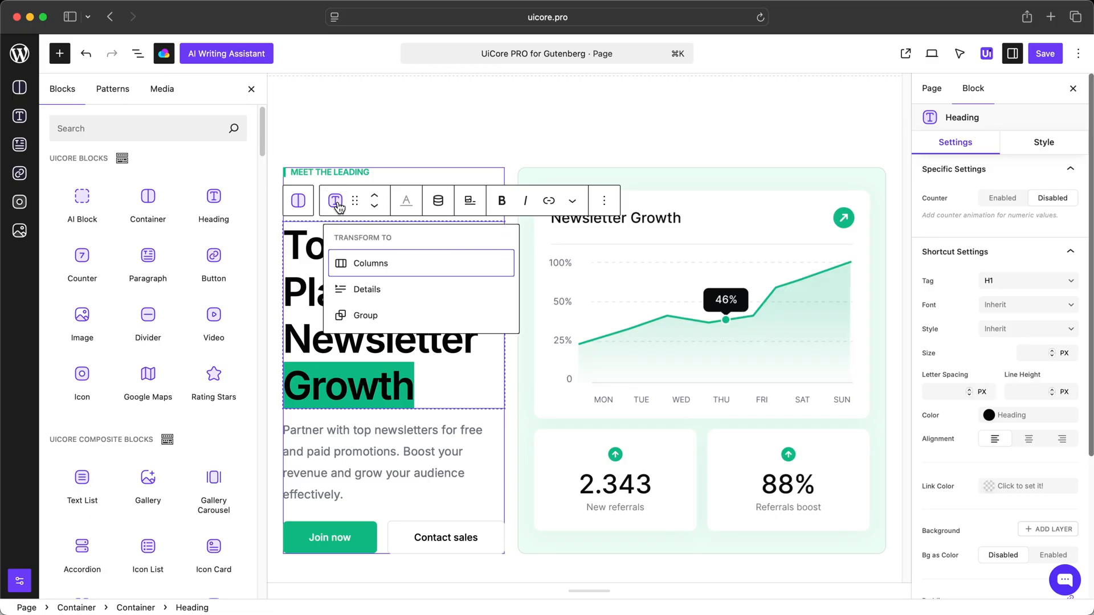
{"action": "left_click", "coordinate": [336, 203]}
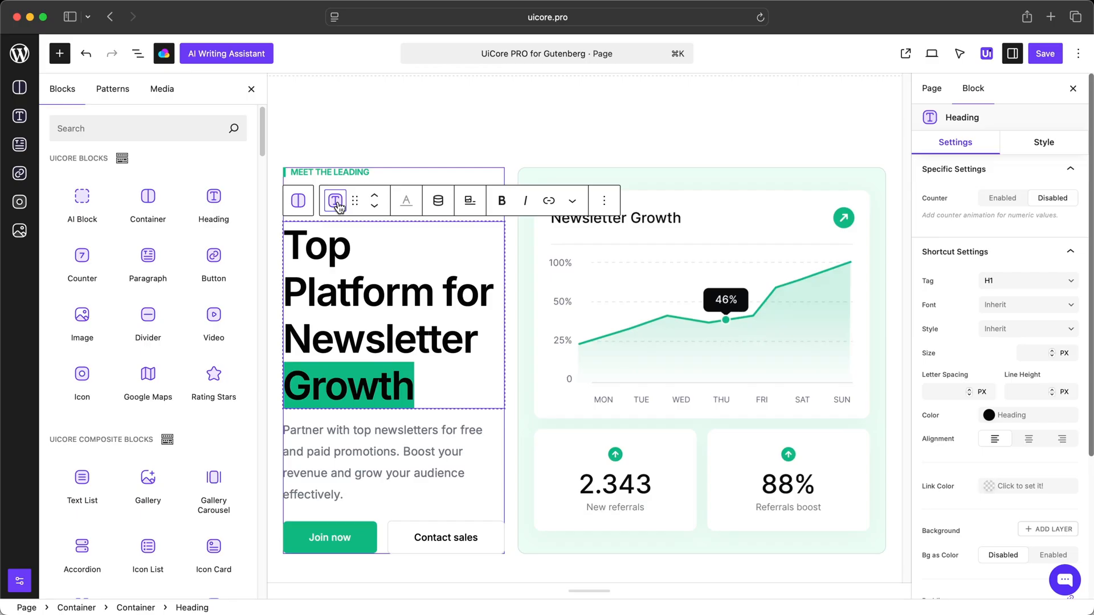
Examine the inline font, color and underline formatting options for the word "Growth" in the main heading without changing them
{"action": "left_click", "coordinate": [404, 204]}
{"action": "left_click", "coordinate": [294, 380]}
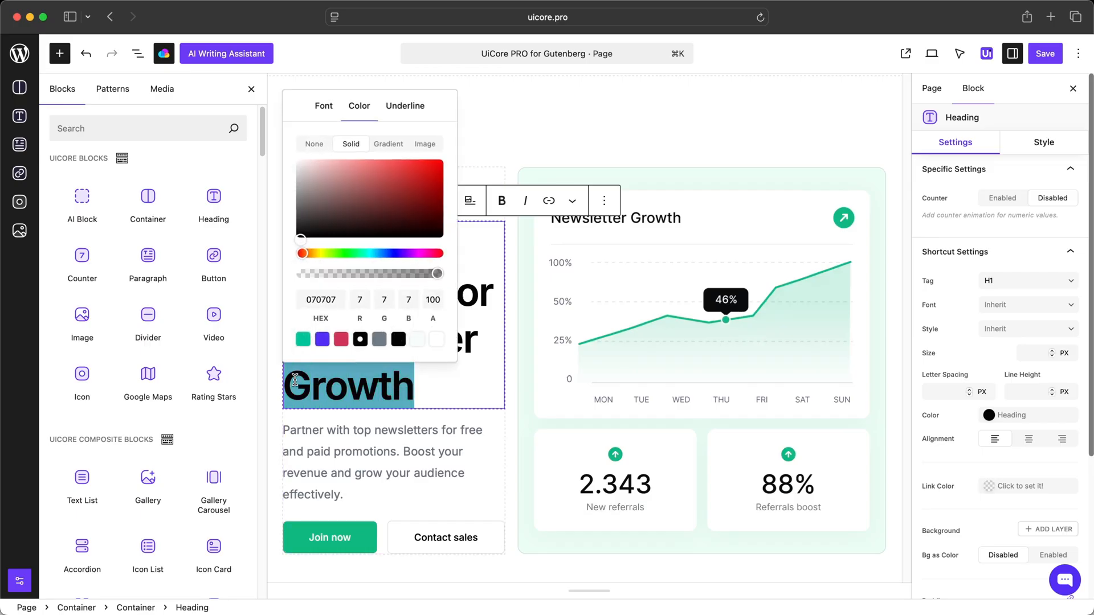
{"action": "left_click", "coordinate": [320, 114]}
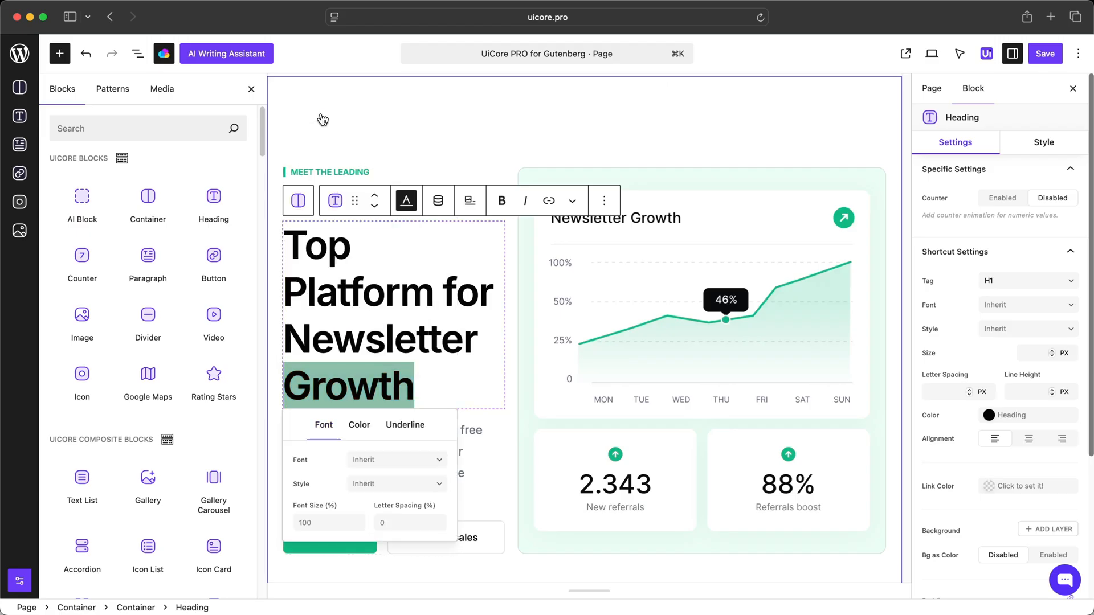
{"action": "left_click", "coordinate": [351, 424]}
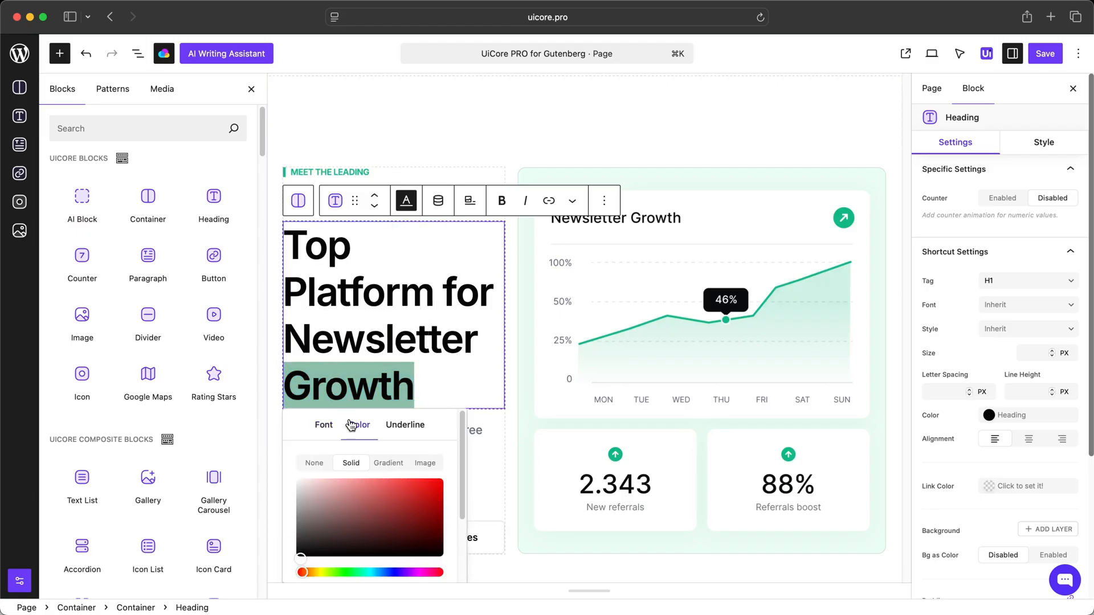
{"action": "left_click", "coordinate": [397, 428]}
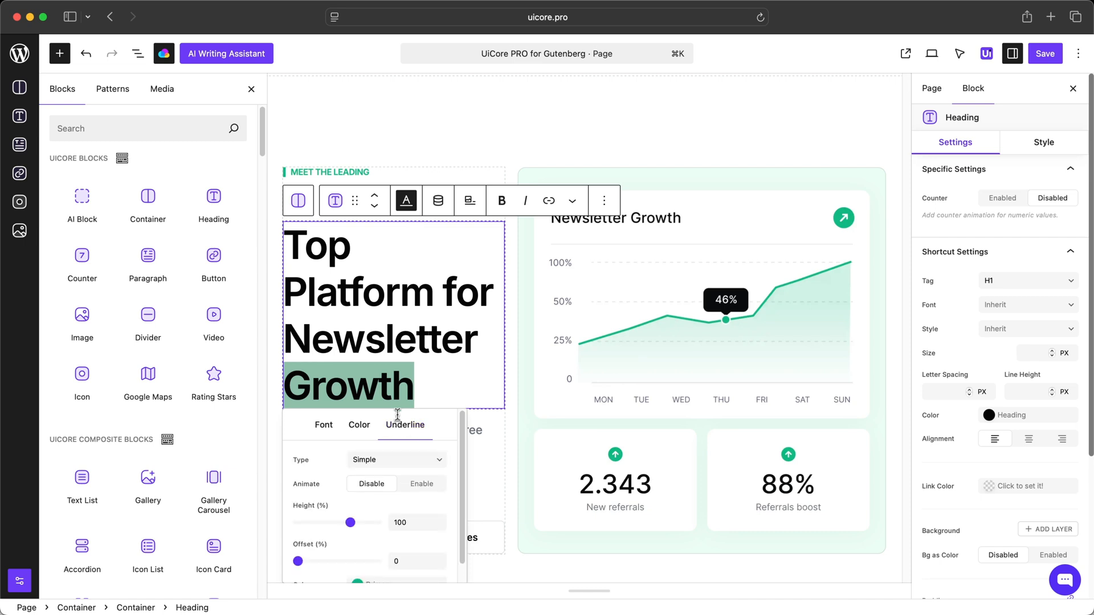
{"action": "key", "text": "Escape"}
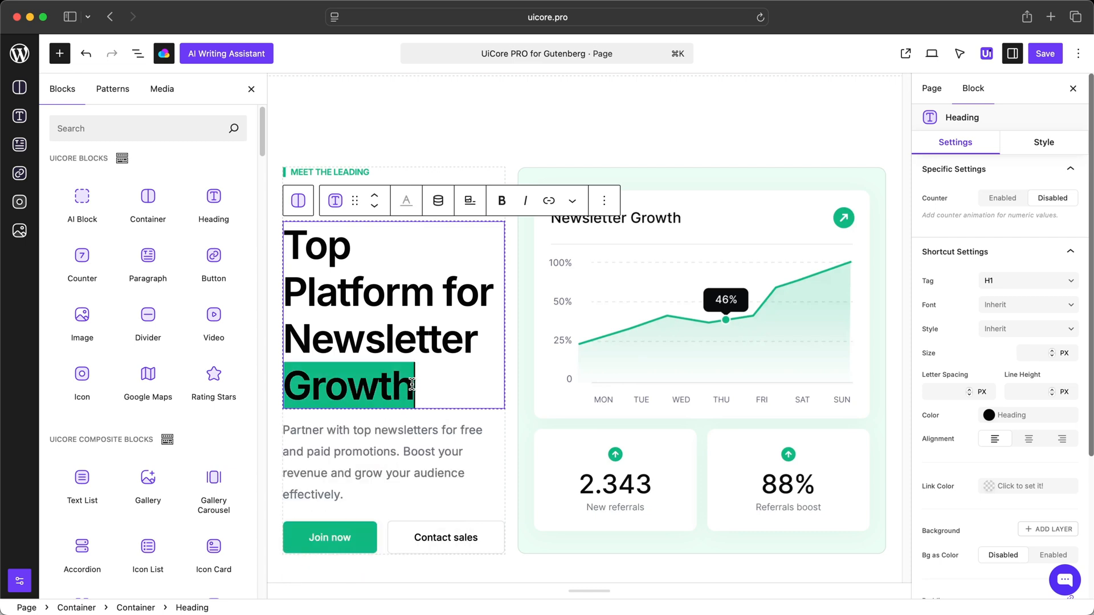
Check which dynamic content data types are available for the heading, without picking one
{"action": "left_click", "coordinate": [437, 211]}
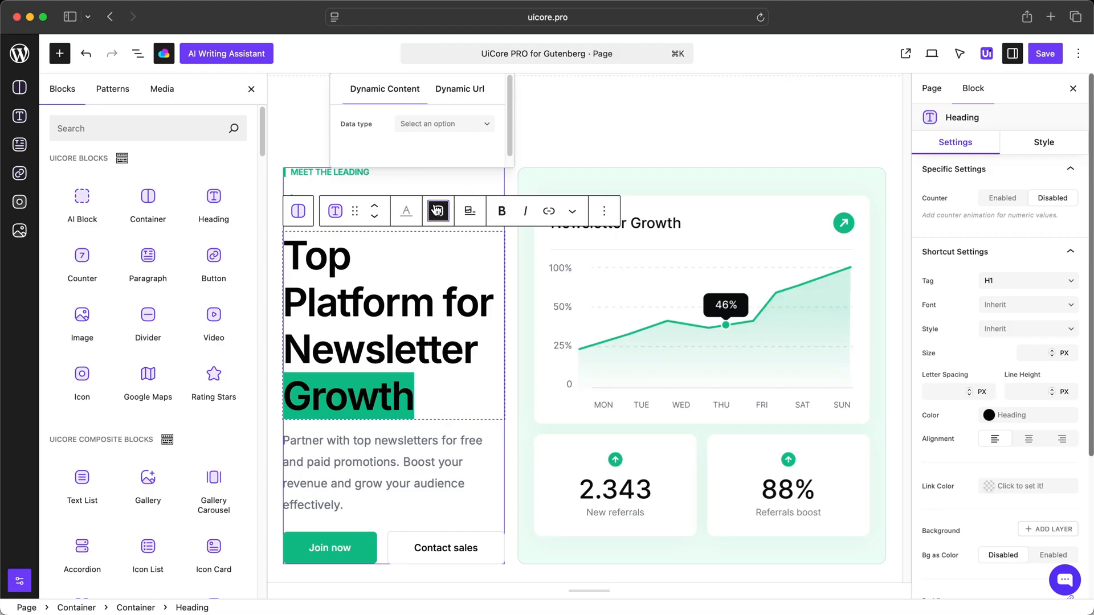
{"action": "left_click", "coordinate": [428, 128]}
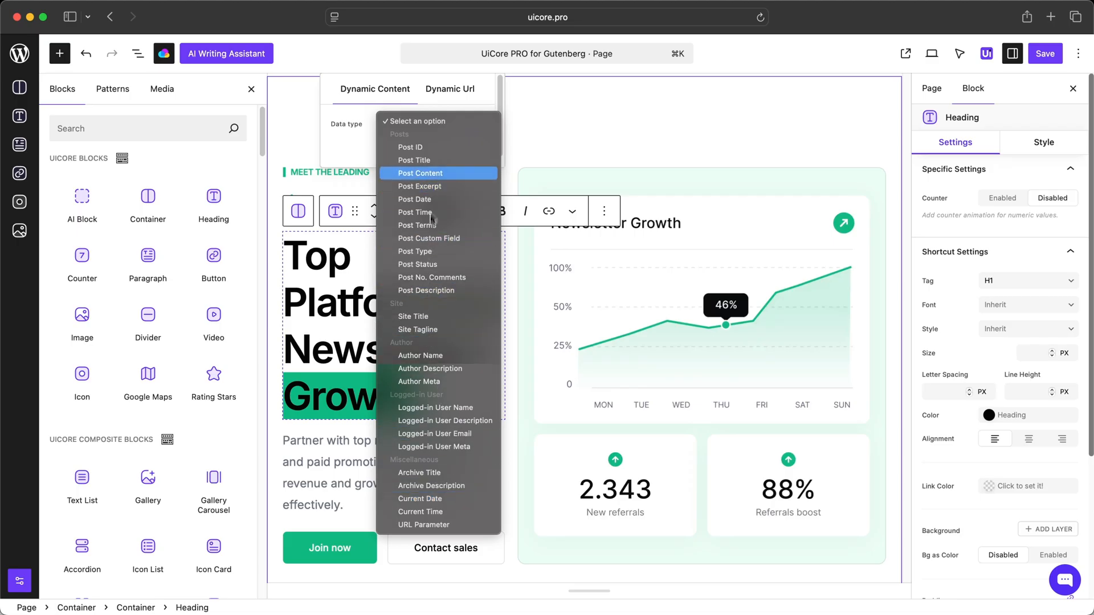
{"action": "left_click", "coordinate": [363, 246]}
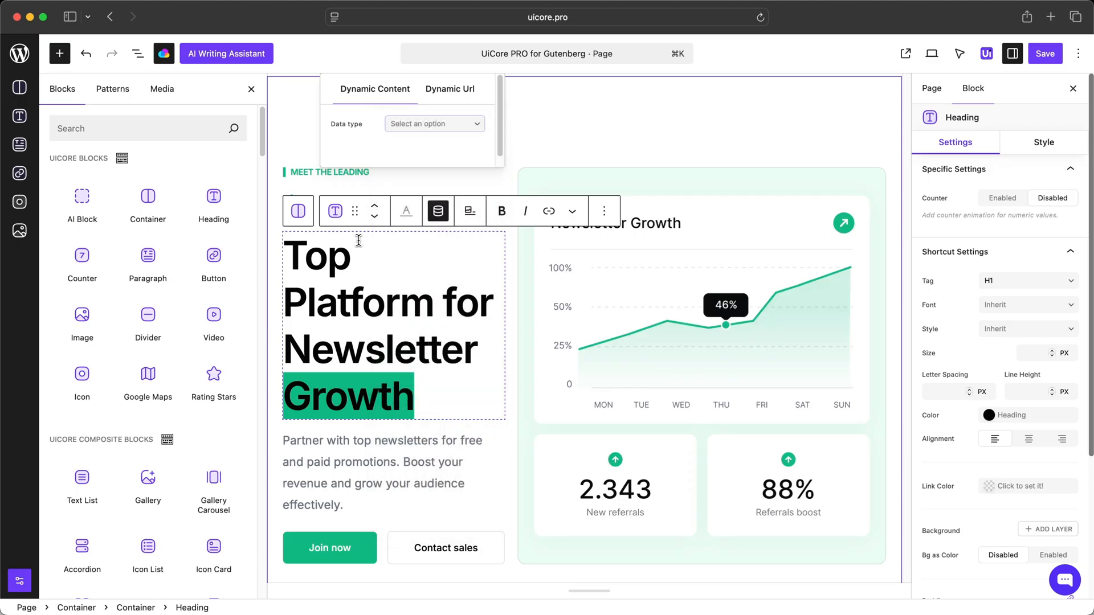
{"action": "left_click", "coordinate": [386, 266]}
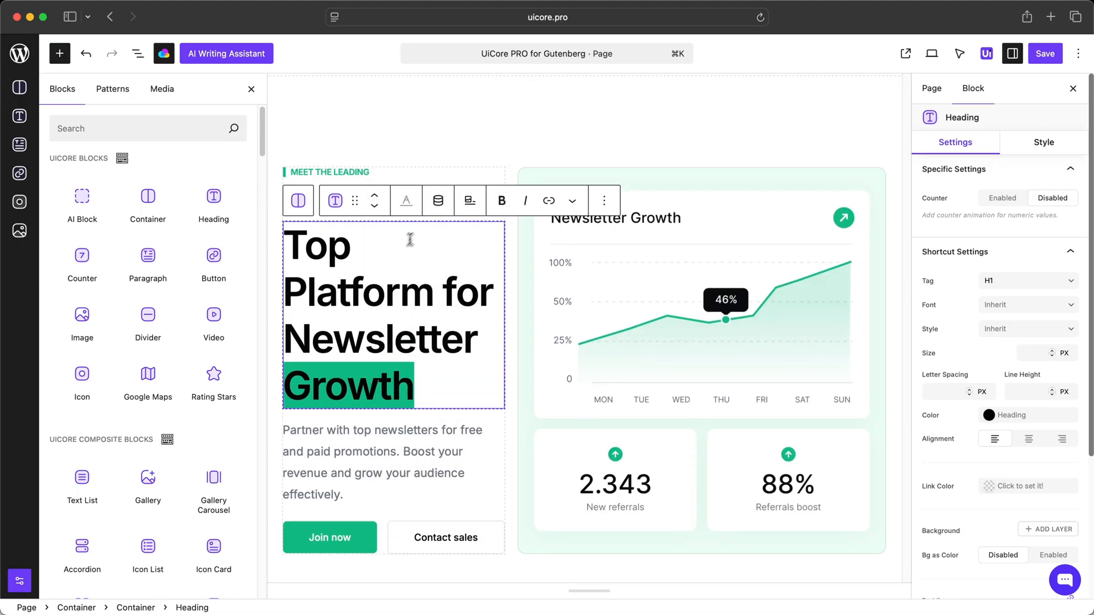
Insert the green G logo from the media library inline after "Top" in the heading, and delete it again
{"action": "left_click", "coordinate": [467, 202]}
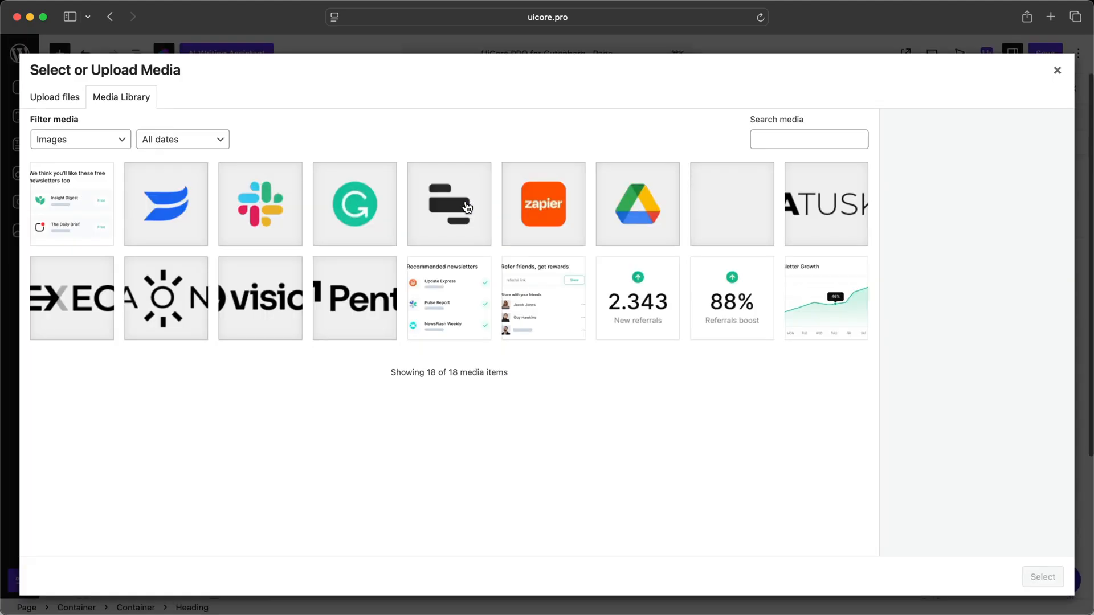
{"action": "left_click", "coordinate": [369, 208]}
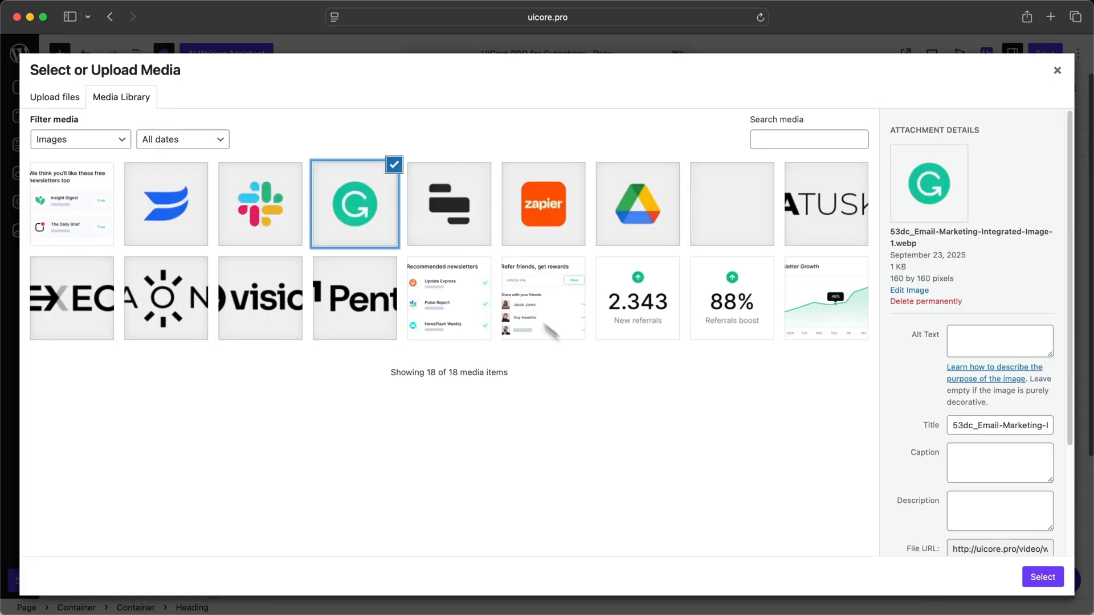
{"action": "left_click", "coordinate": [1061, 581]}
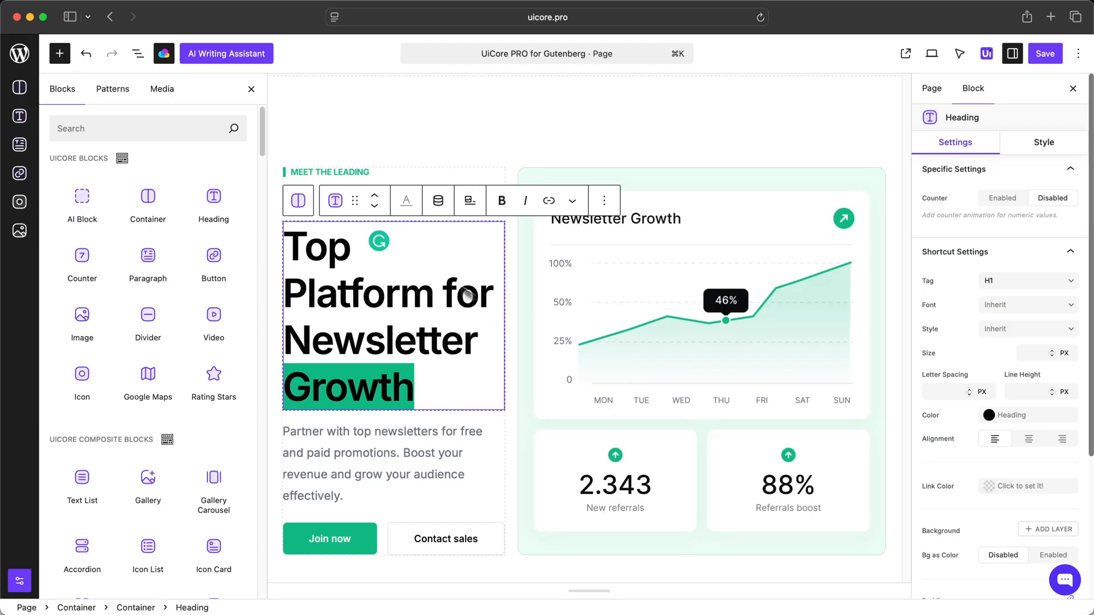
{"action": "key", "text": "BackSpace"}
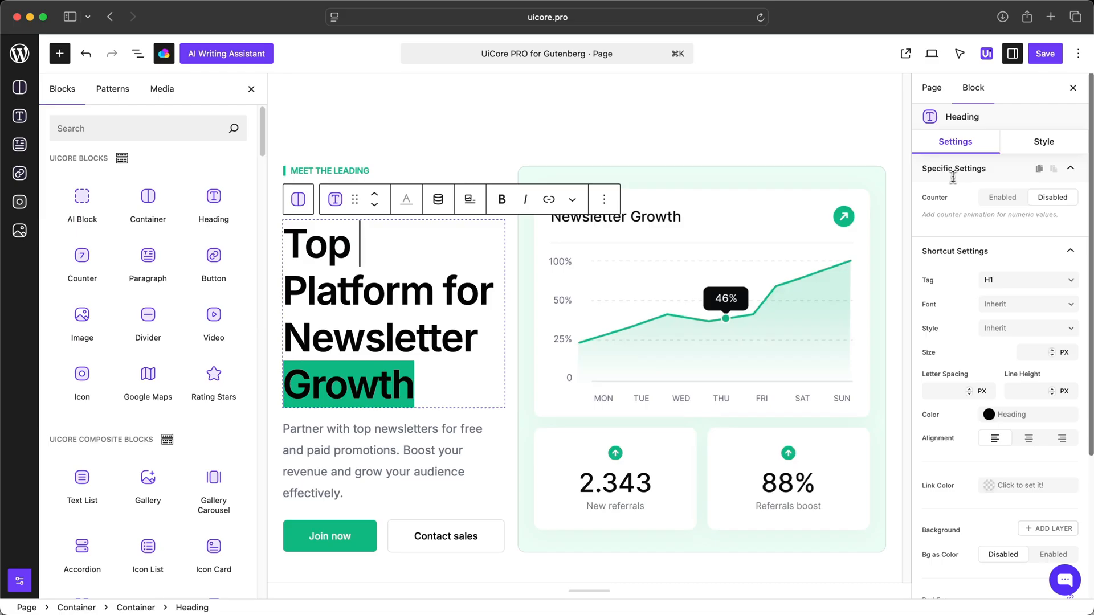
Select the outer hero container and examine its specific, shortcut and advanced settings
{"action": "left_click", "coordinate": [656, 142]}
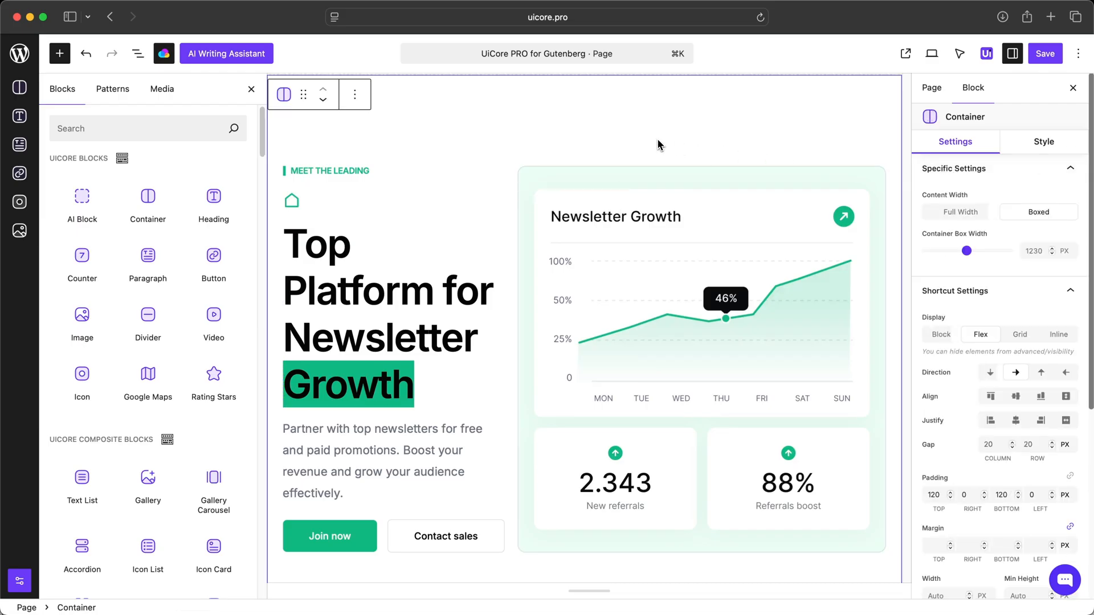
{"action": "left_click", "coordinate": [296, 204]}
{"action": "left_click", "coordinate": [320, 256]}
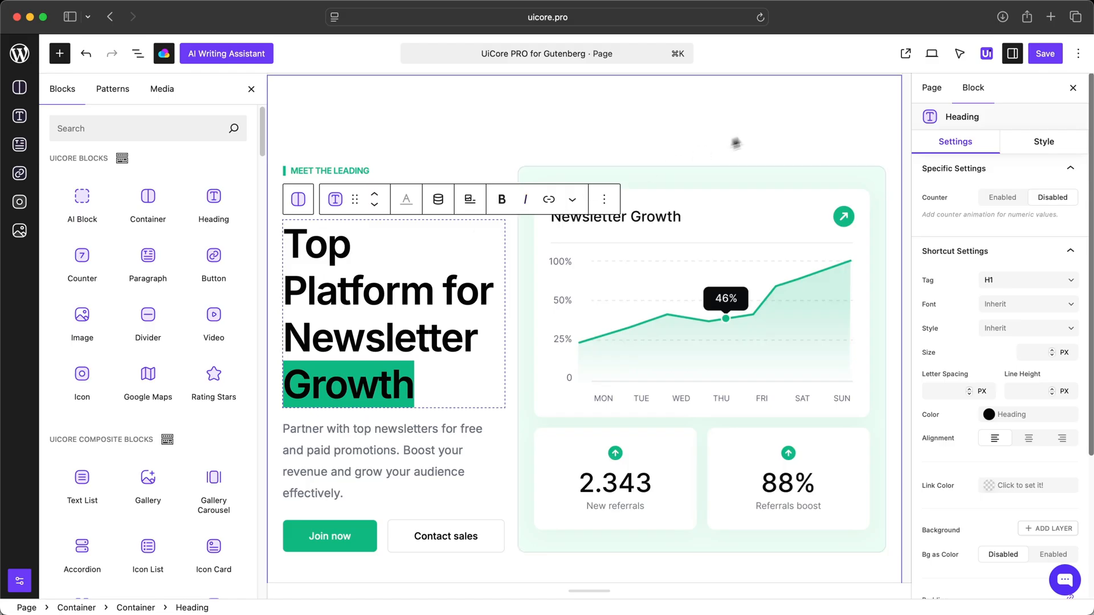
{"action": "left_click", "coordinate": [764, 125]}
{"action": "scroll", "coordinate": [988, 308], "scroll_direction": "down", "scroll_amount": 1}
{"action": "scroll", "coordinate": [987, 307], "scroll_direction": "down", "scroll_amount": 5}
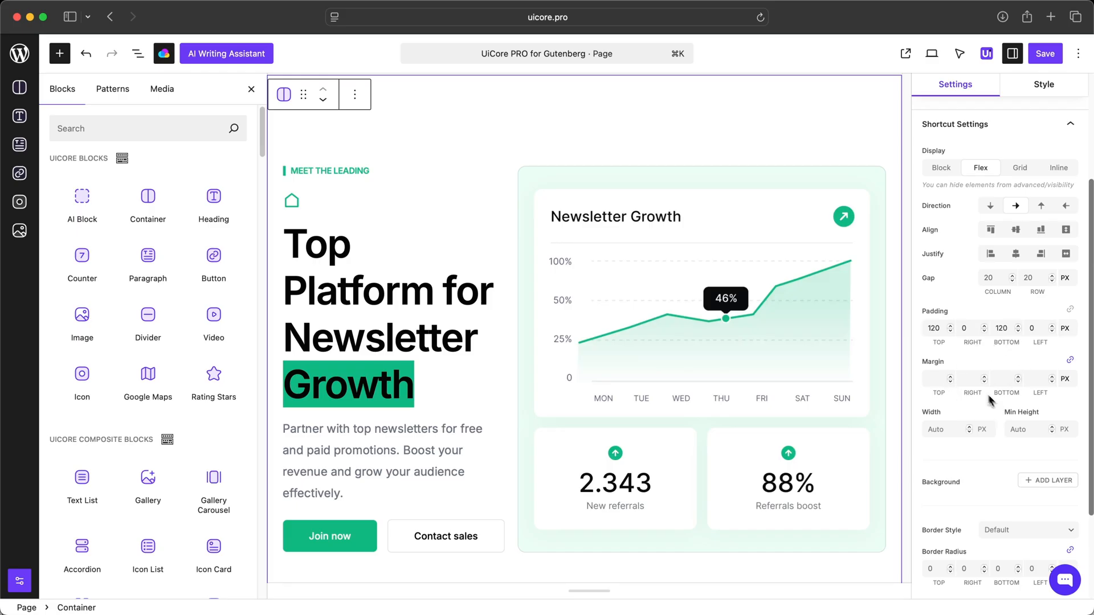
{"action": "scroll", "coordinate": [968, 378], "scroll_direction": "down", "scroll_amount": 1}
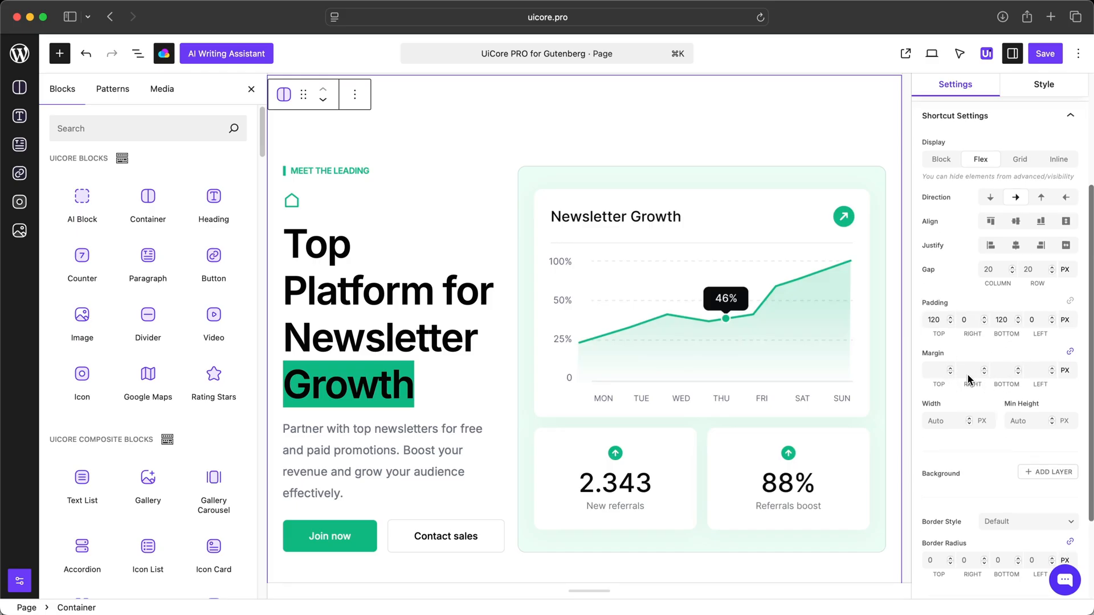
{"action": "scroll", "coordinate": [969, 380], "scroll_direction": "down", "scroll_amount": 1}
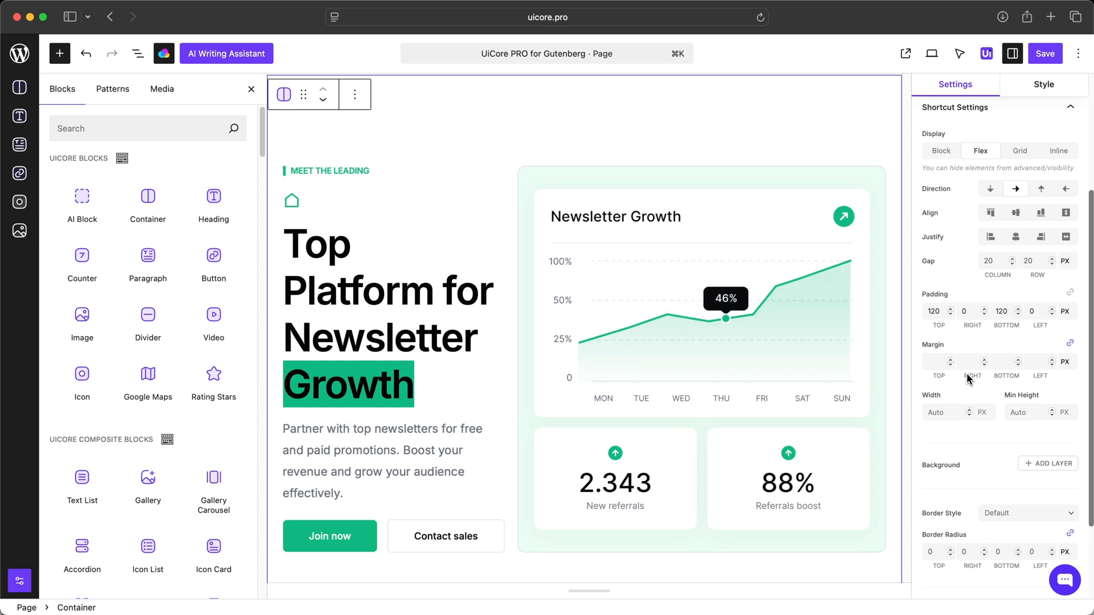
{"action": "scroll", "coordinate": [969, 379], "scroll_direction": "down", "scroll_amount": 5}
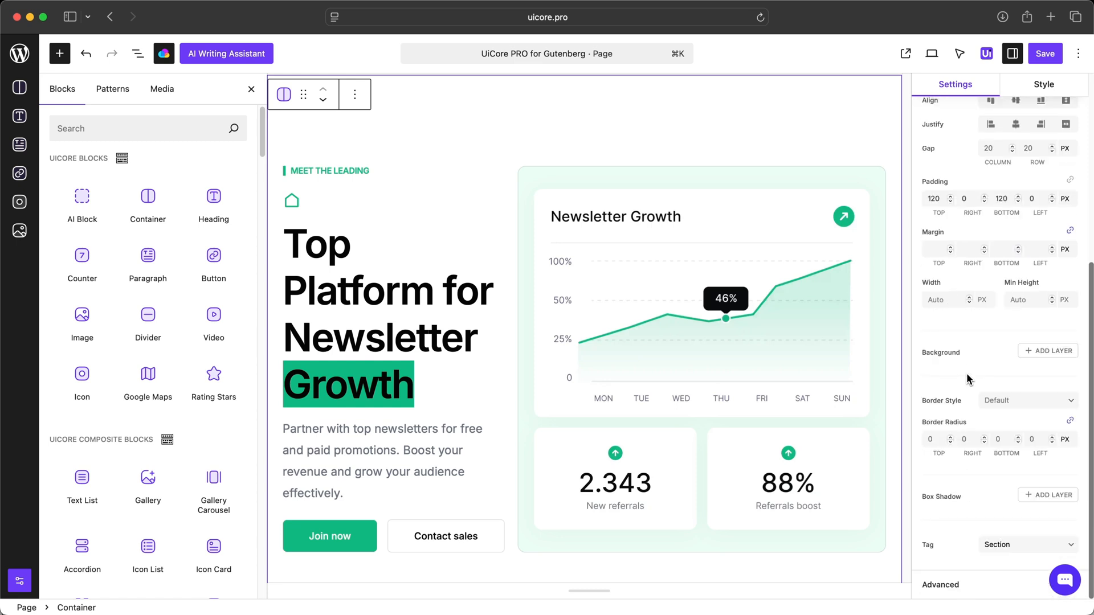
{"action": "left_click", "coordinate": [954, 586]}
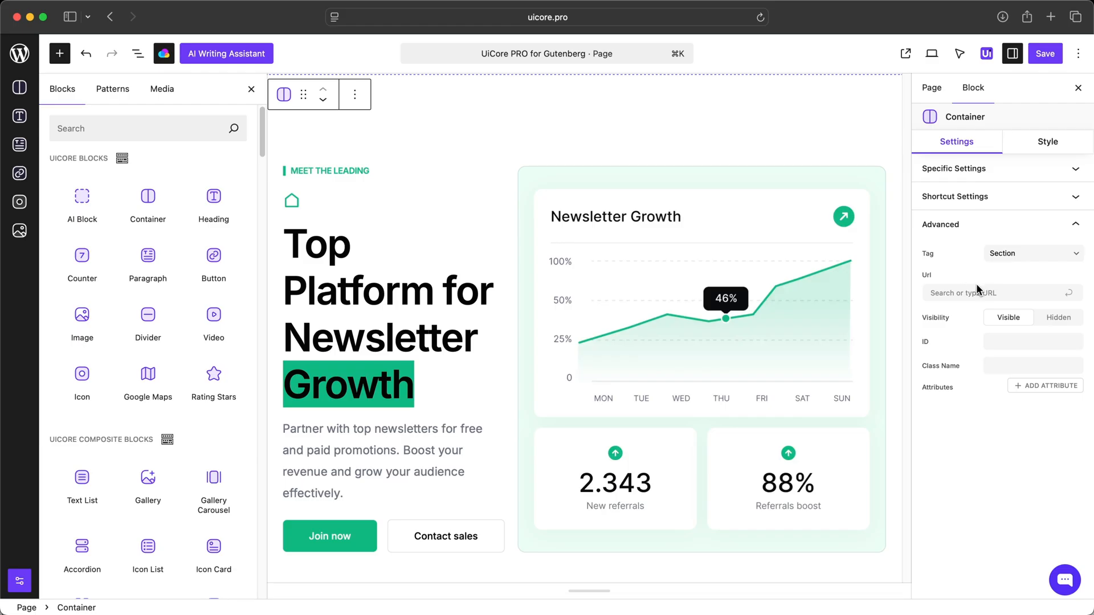
{"action": "left_click", "coordinate": [994, 366]}
Examine the hero container's layout and size style options
{"action": "left_click", "coordinate": [1025, 149]}
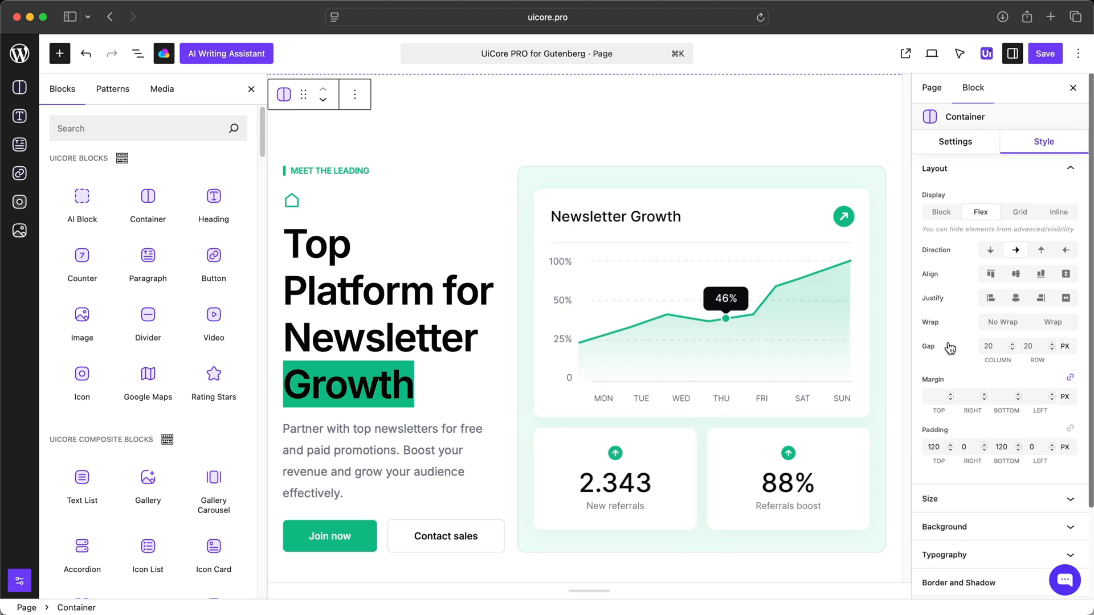
{"action": "scroll", "coordinate": [948, 348], "scroll_direction": "down", "scroll_amount": 2}
{"action": "left_click", "coordinate": [964, 439]}
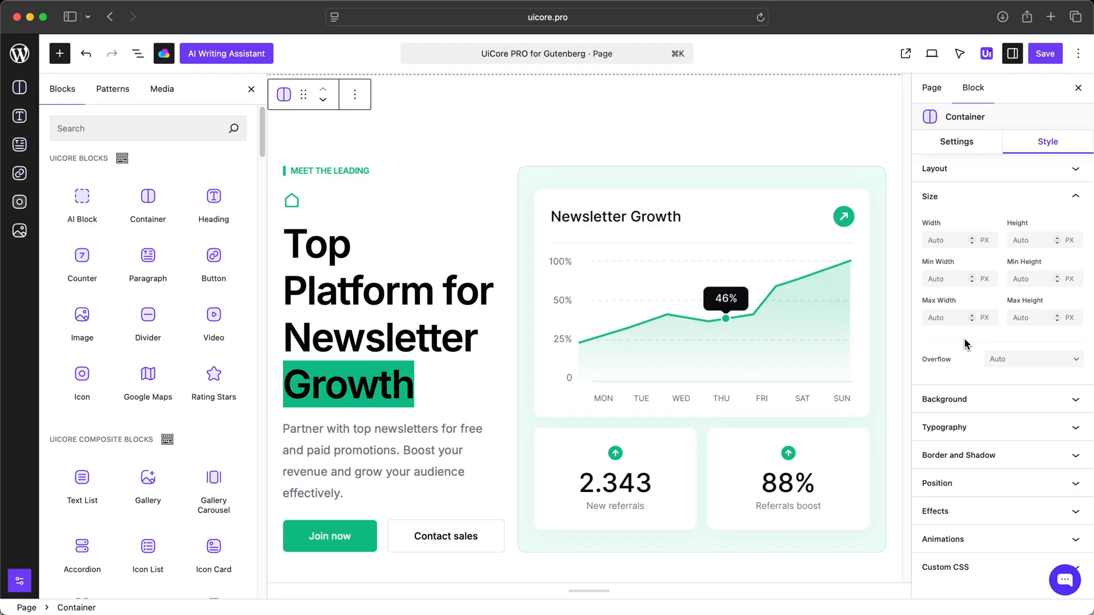
Add two background layers to the hero container and set the upper layer's color to White
{"action": "left_click", "coordinate": [960, 398]}
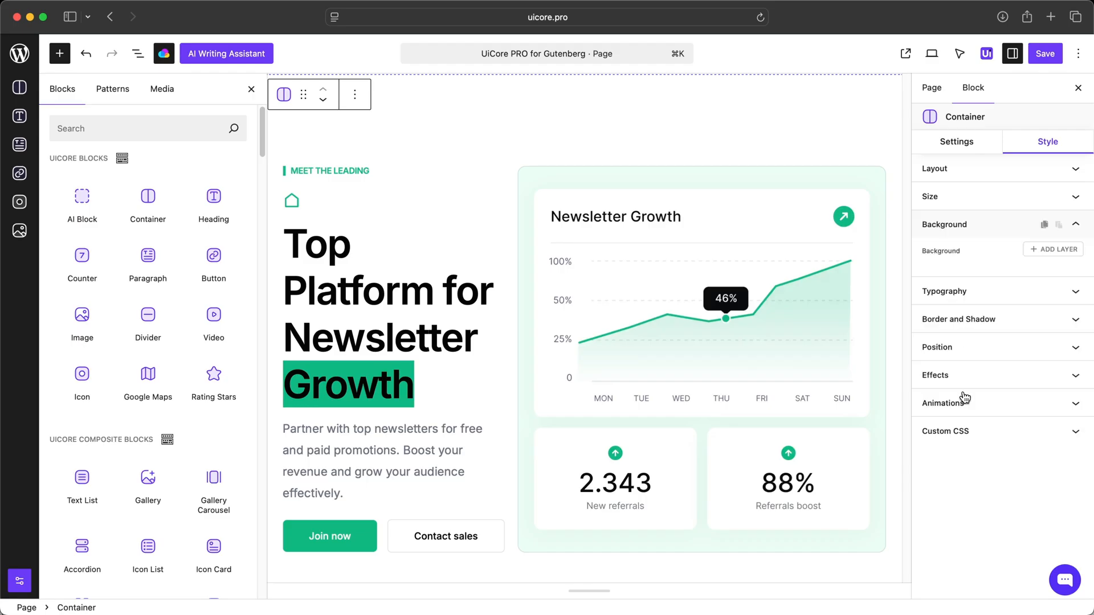
{"action": "left_click", "coordinate": [1051, 253]}
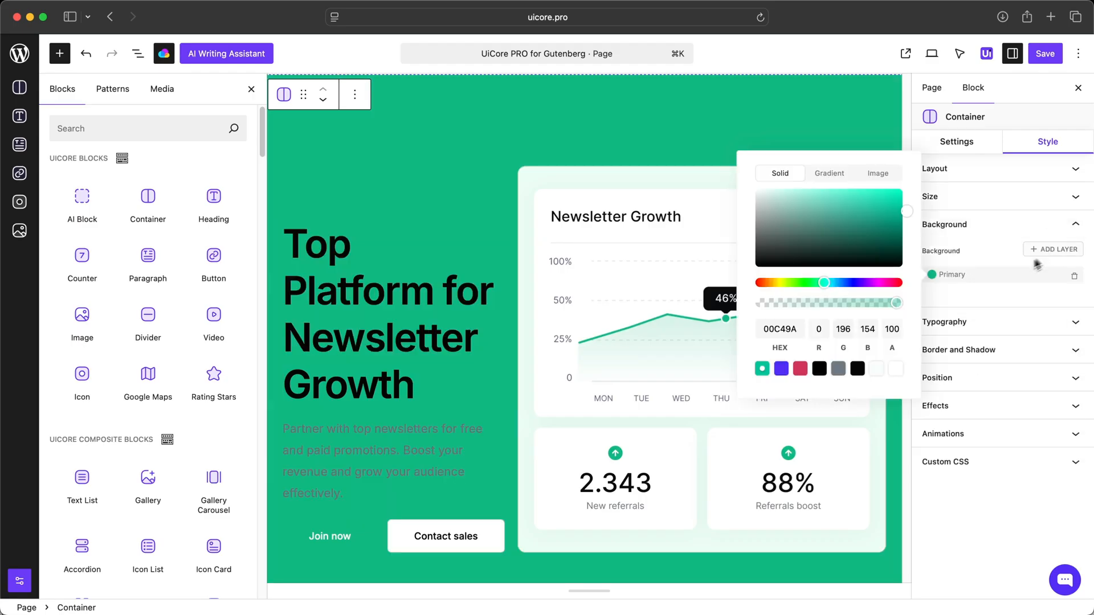
{"action": "left_click", "coordinate": [1033, 249]}
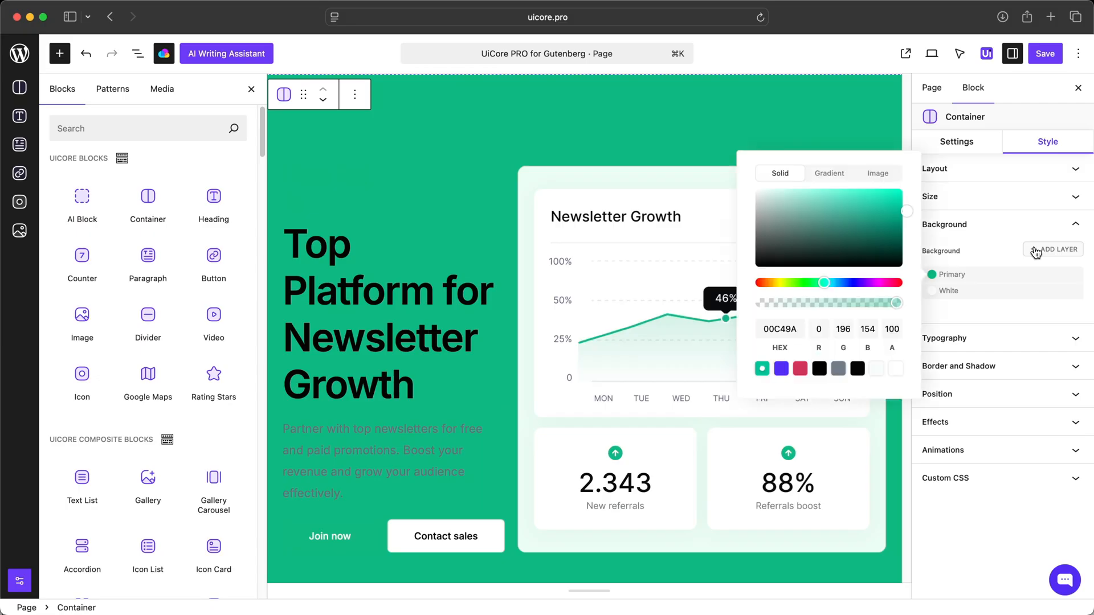
{"action": "left_click", "coordinate": [905, 368]}
Set the lower background layer to the office photo with plants, and reduce the upper White layer's opacity to 77
{"action": "left_click", "coordinate": [950, 295]}
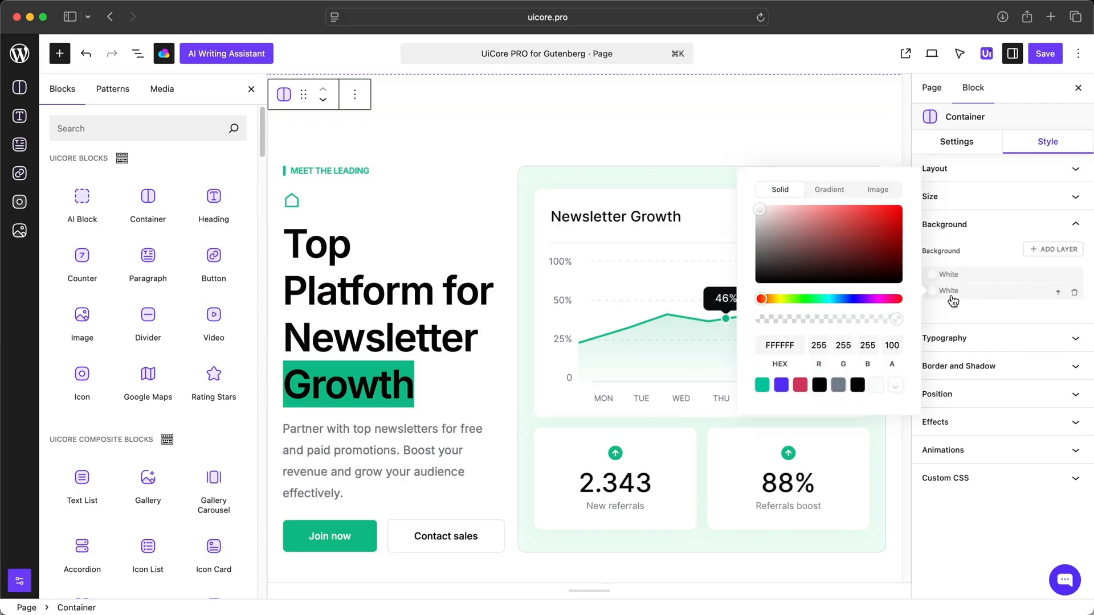
{"action": "left_click", "coordinate": [876, 185]}
{"action": "left_click", "coordinate": [844, 214]}
{"action": "left_click", "coordinate": [114, 199]}
{"action": "left_click", "coordinate": [1062, 580]}
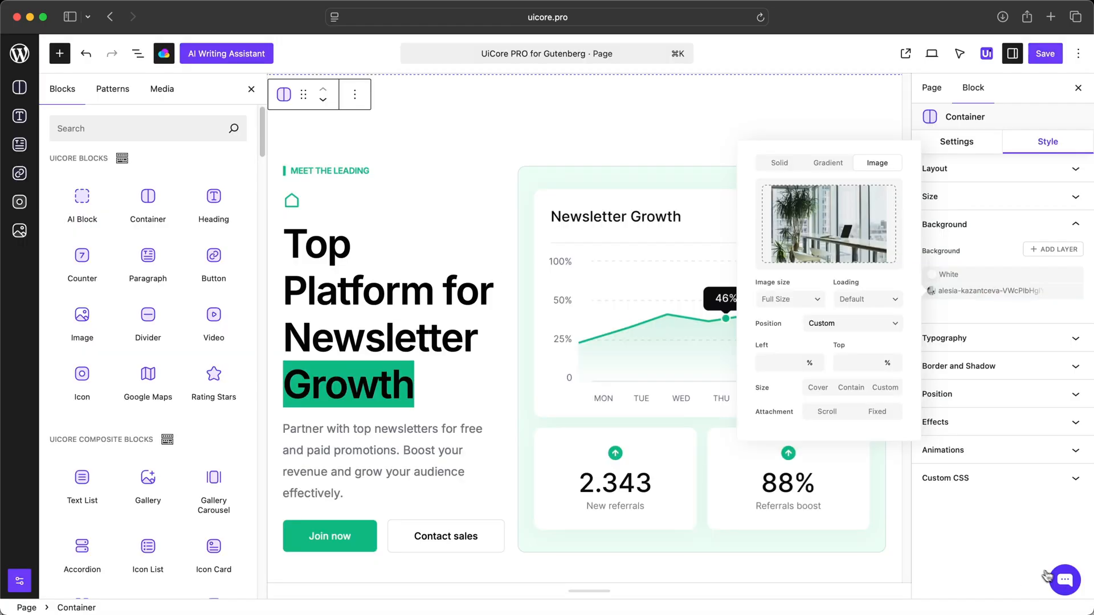
{"action": "left_click", "coordinate": [947, 277]}
{"action": "left_click_drag", "start_coordinate": [896, 301], "coordinate": [863, 302]}
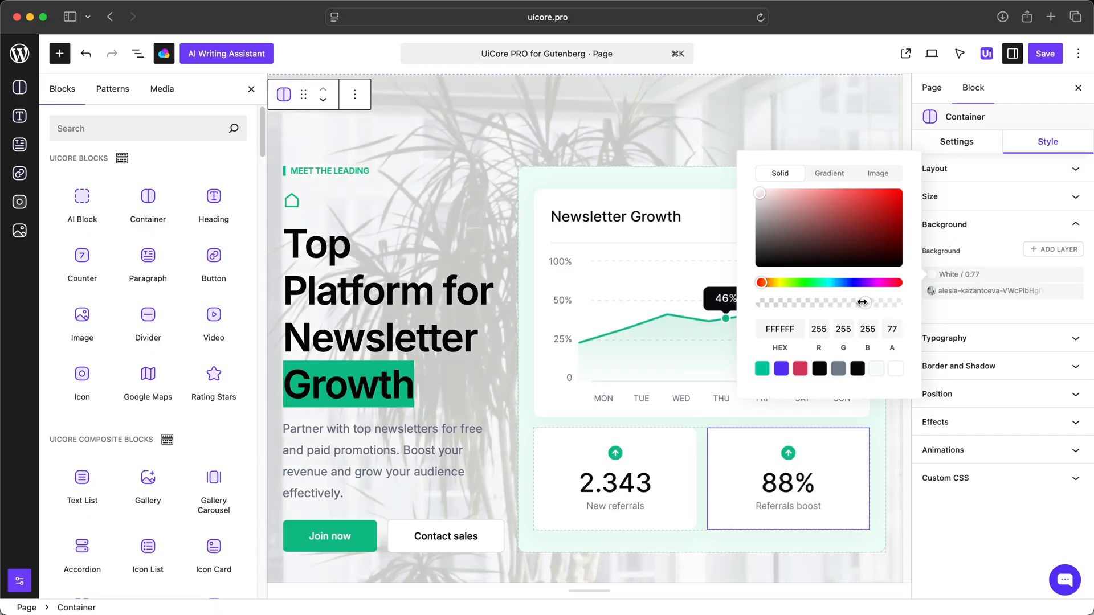
Delete both background layers from the hero container
{"action": "left_click", "coordinate": [1074, 276]}
{"action": "left_click", "coordinate": [1075, 277]}
Examine the hero container's typography style options, from font to link color
{"action": "left_click", "coordinate": [1002, 289]}
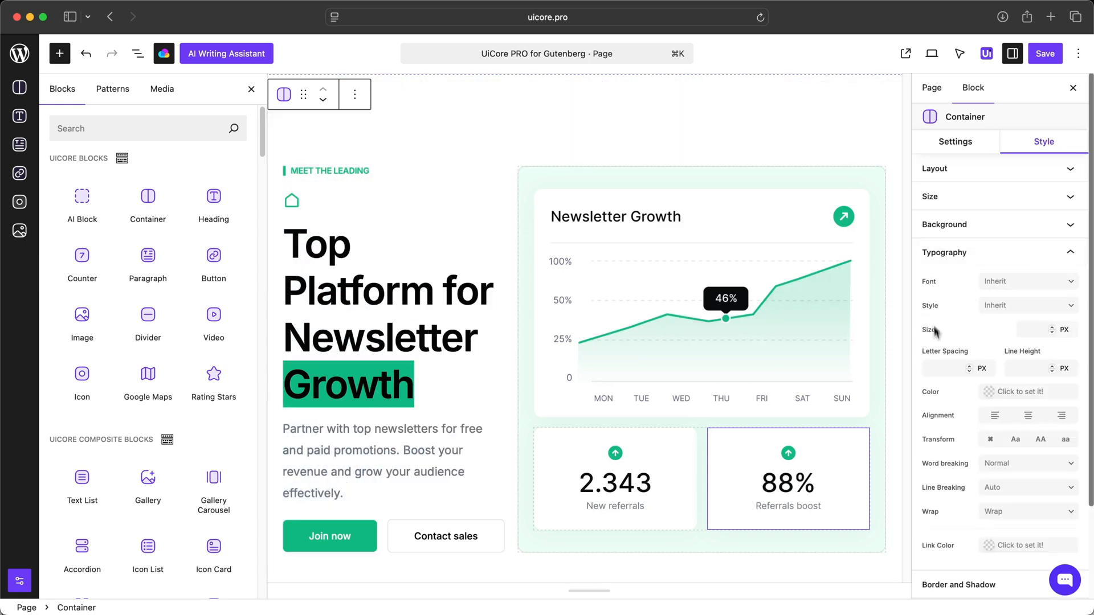
{"action": "scroll", "coordinate": [963, 342], "scroll_direction": "down", "scroll_amount": 2}
{"action": "scroll", "coordinate": [952, 325], "scroll_direction": "down", "scroll_amount": 5}
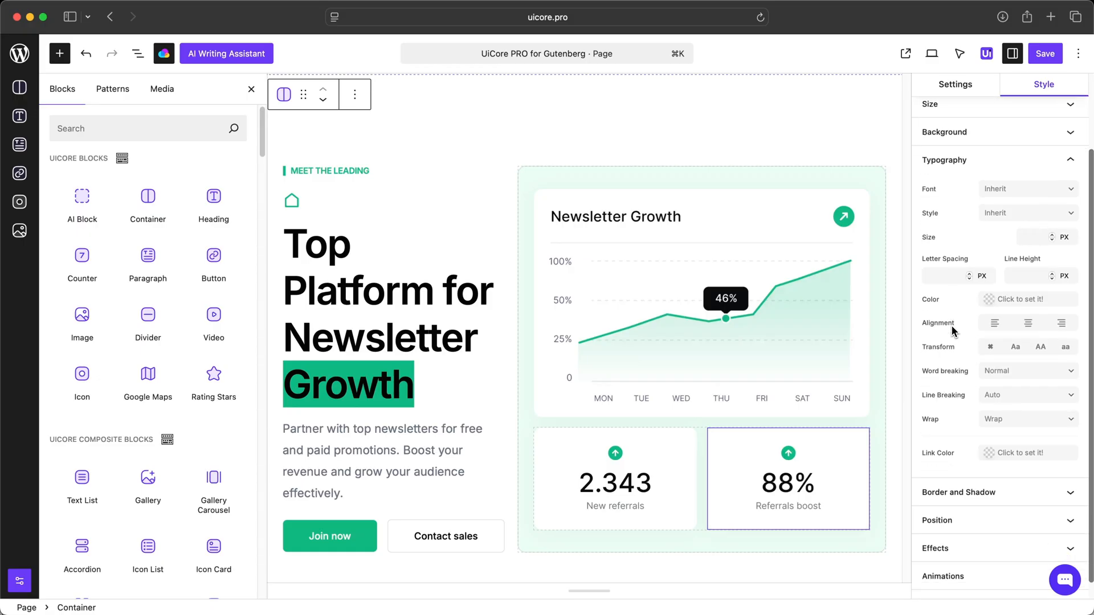
{"action": "scroll", "coordinate": [951, 330], "scroll_direction": "down", "scroll_amount": 1}
{"action": "scroll", "coordinate": [952, 333], "scroll_direction": "down", "scroll_amount": 1}
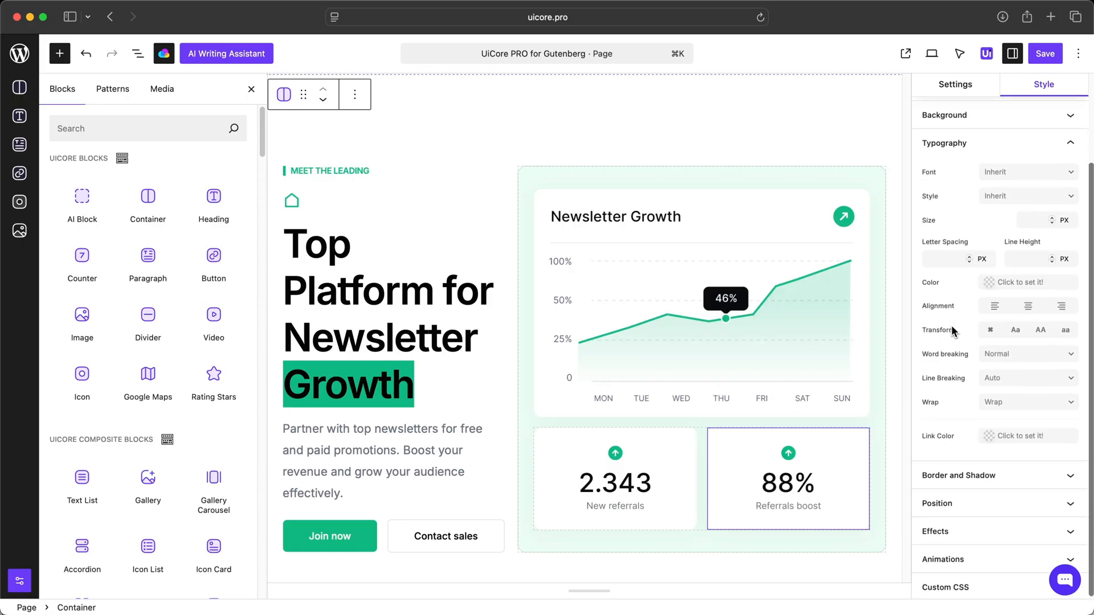
Examine the container's border and shadow options and the available position types, keeping the position at Relative
{"action": "left_click", "coordinate": [950, 479]}
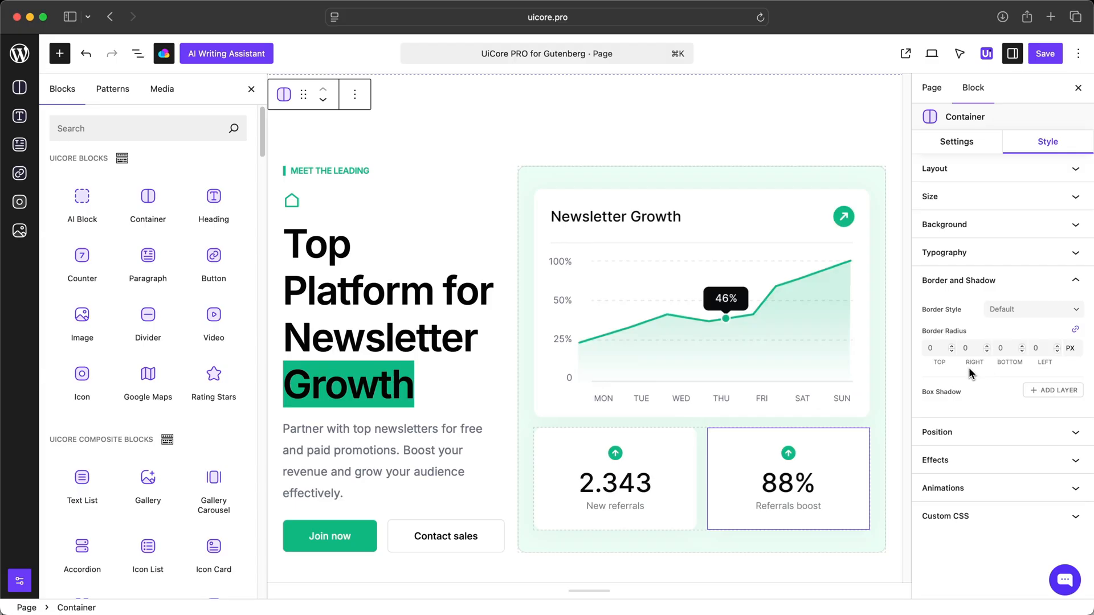
{"action": "left_click", "coordinate": [960, 430]}
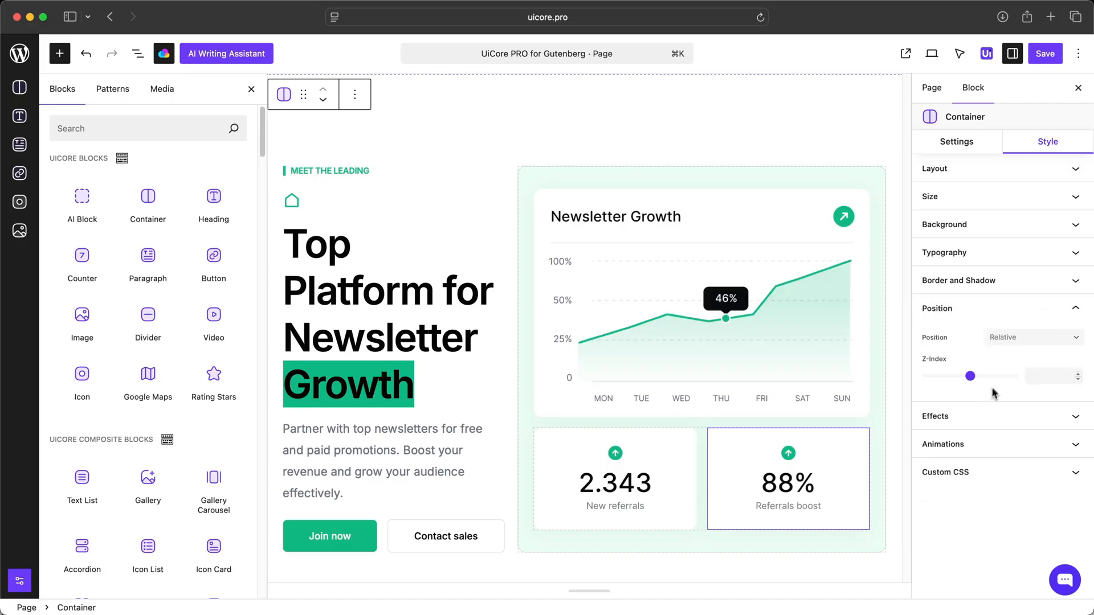
{"action": "left_click", "coordinate": [1007, 339]}
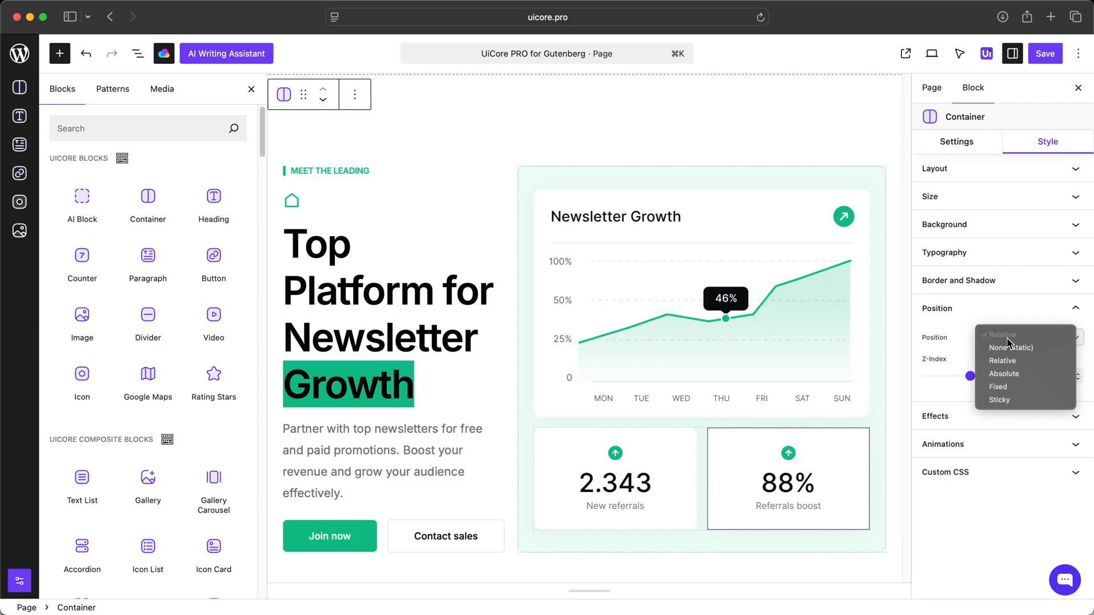
{"action": "left_click", "coordinate": [970, 339]}
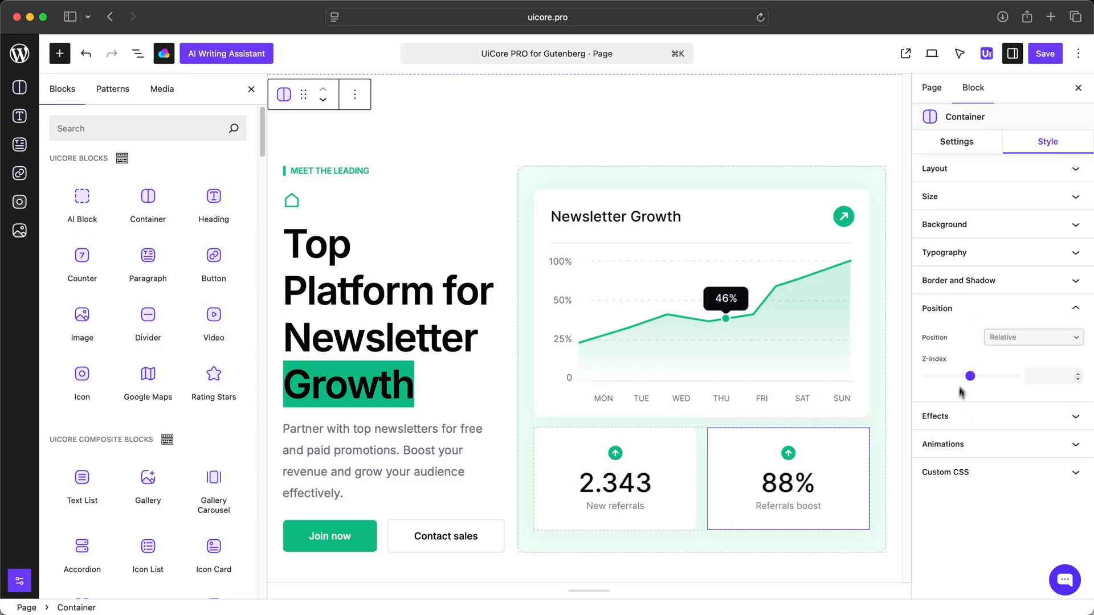
Examine the container's effects, the available entrance animations and the custom CSS field, keeping the animation at None
{"action": "left_click", "coordinate": [957, 417]}
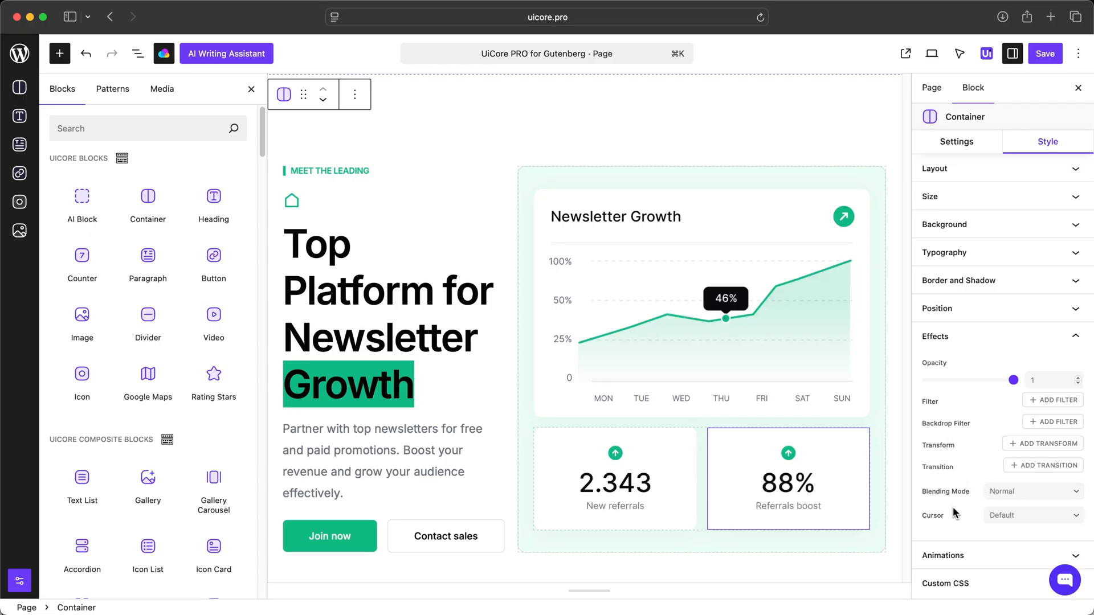
{"action": "left_click", "coordinate": [957, 555]}
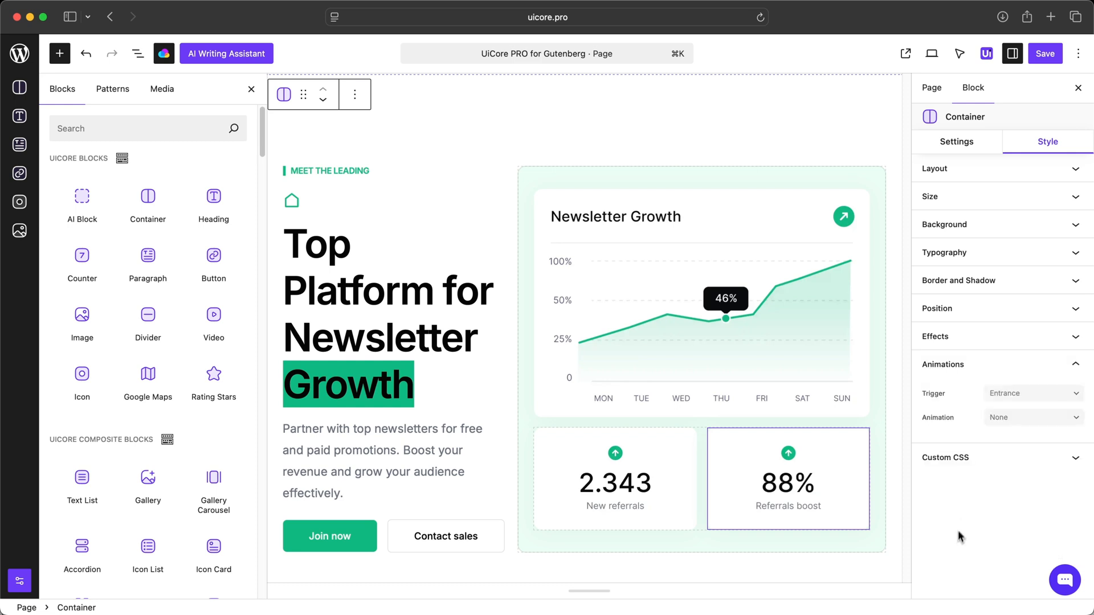
{"action": "left_click", "coordinate": [1011, 422]}
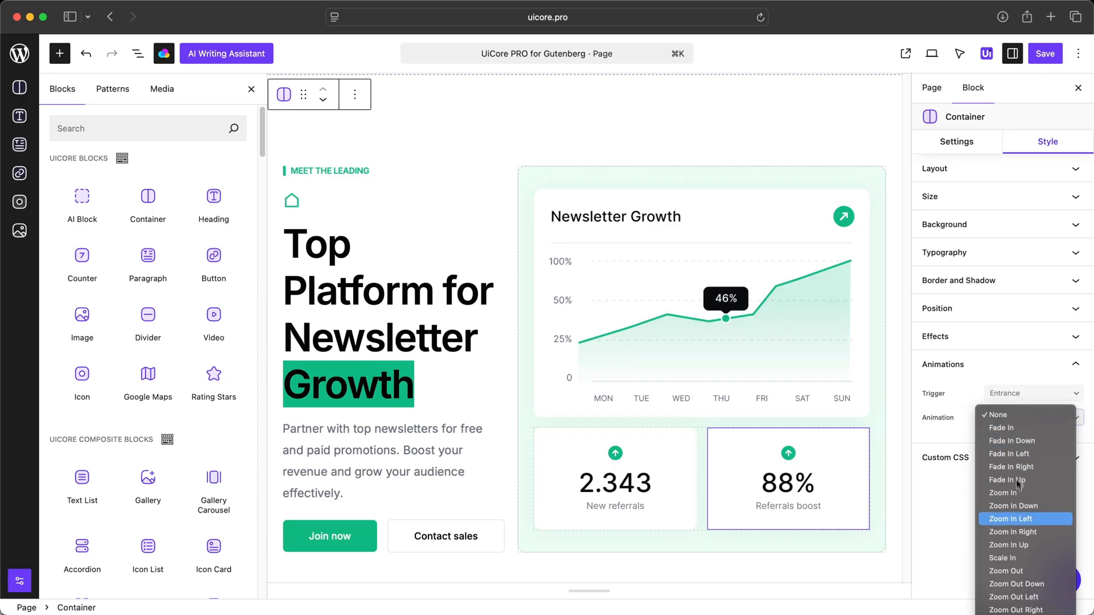
{"action": "left_click", "coordinate": [980, 390]}
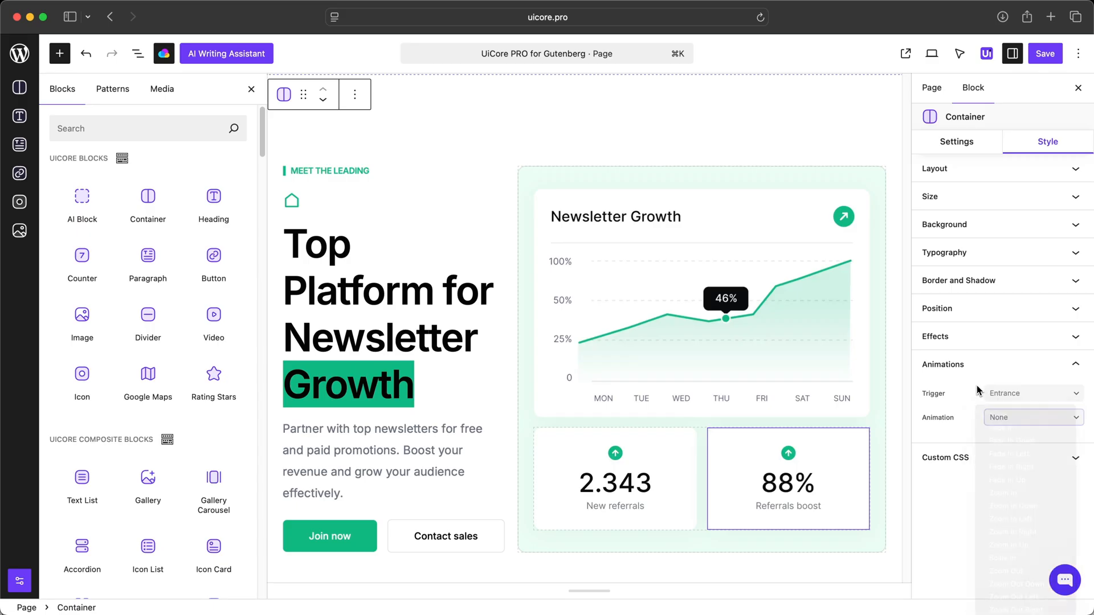
{"action": "left_click", "coordinate": [969, 457]}
{"action": "left_click", "coordinate": [968, 437]}
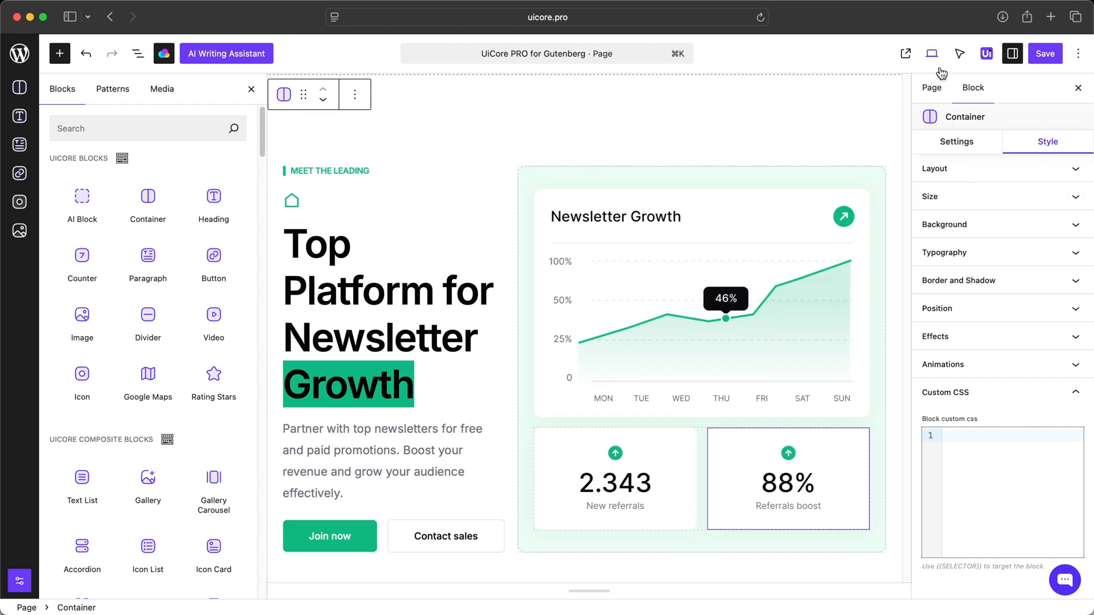
Preview the landing page at mobile and tablet sizes, and return to the desktop view
{"action": "left_click", "coordinate": [932, 54]}
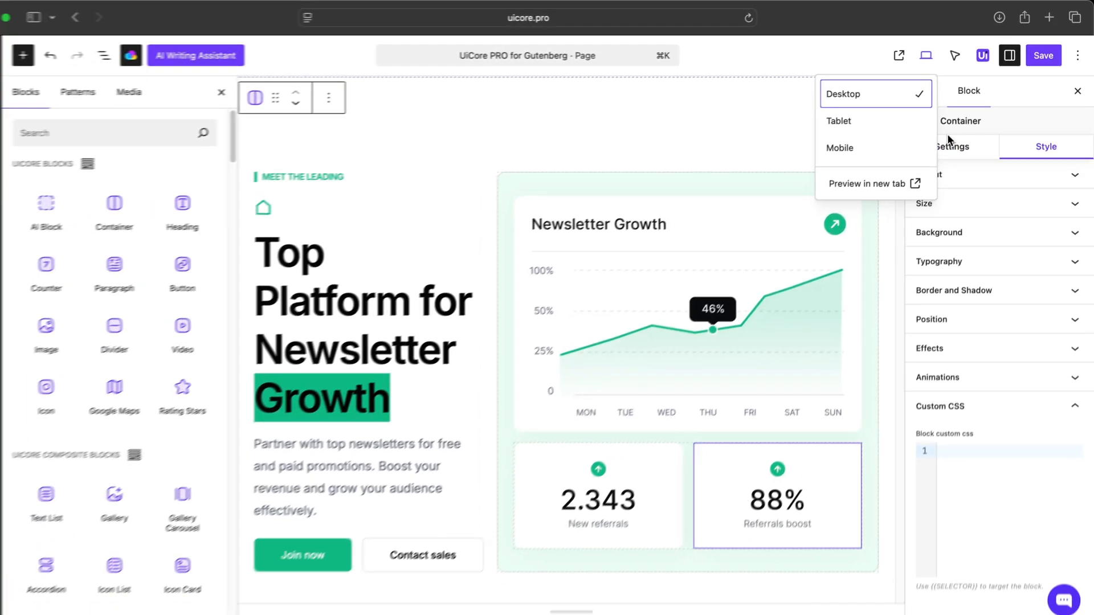
{"action": "left_click", "coordinate": [880, 122]}
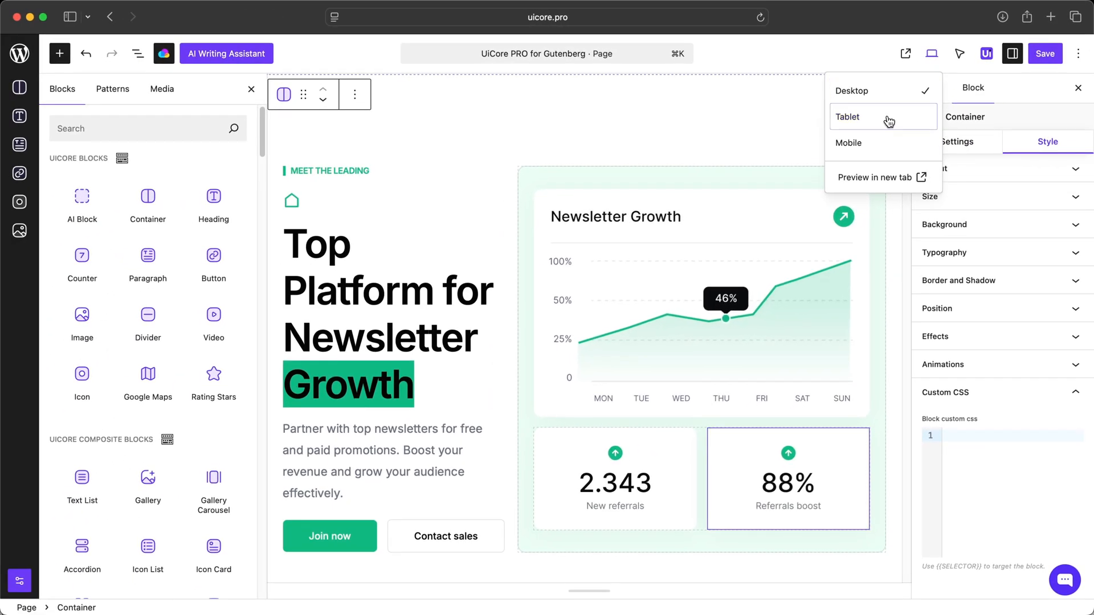
{"action": "left_click", "coordinate": [875, 142]}
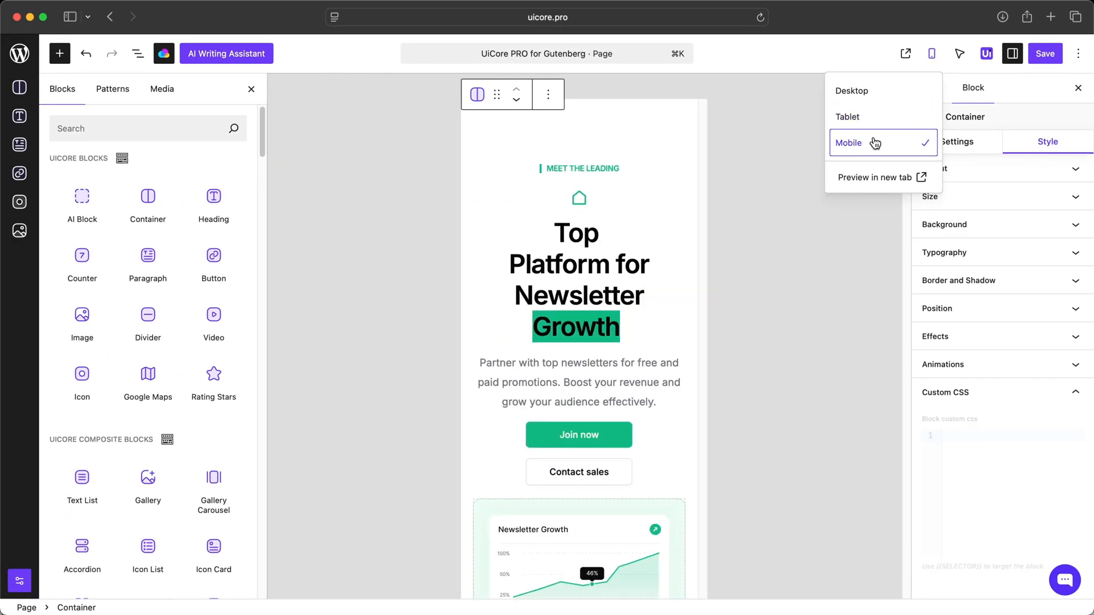
{"action": "left_click", "coordinate": [871, 119]}
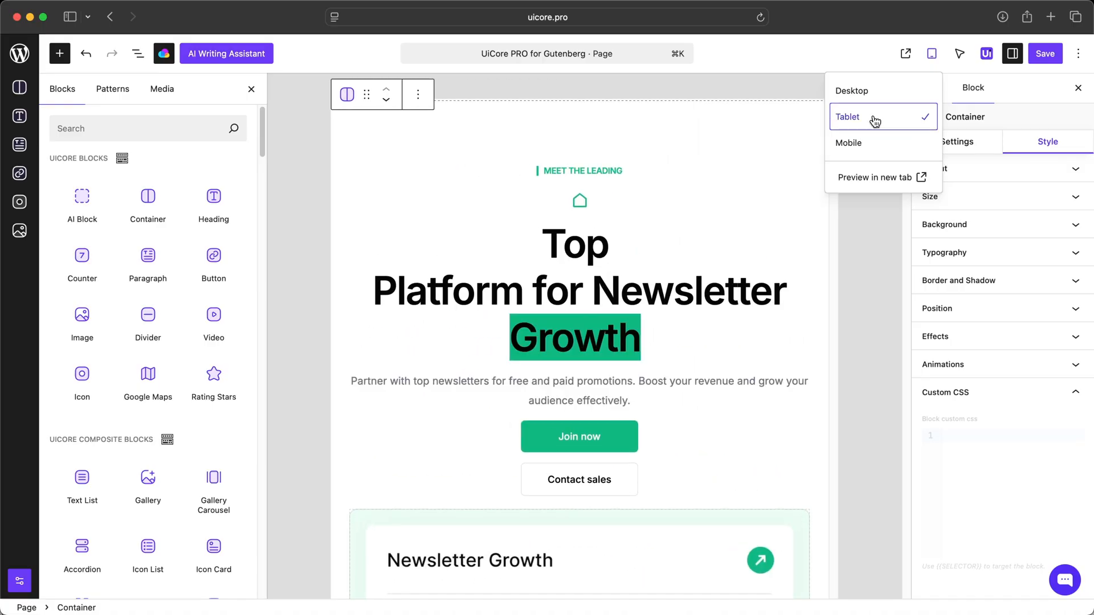
{"action": "left_click", "coordinate": [872, 92]}
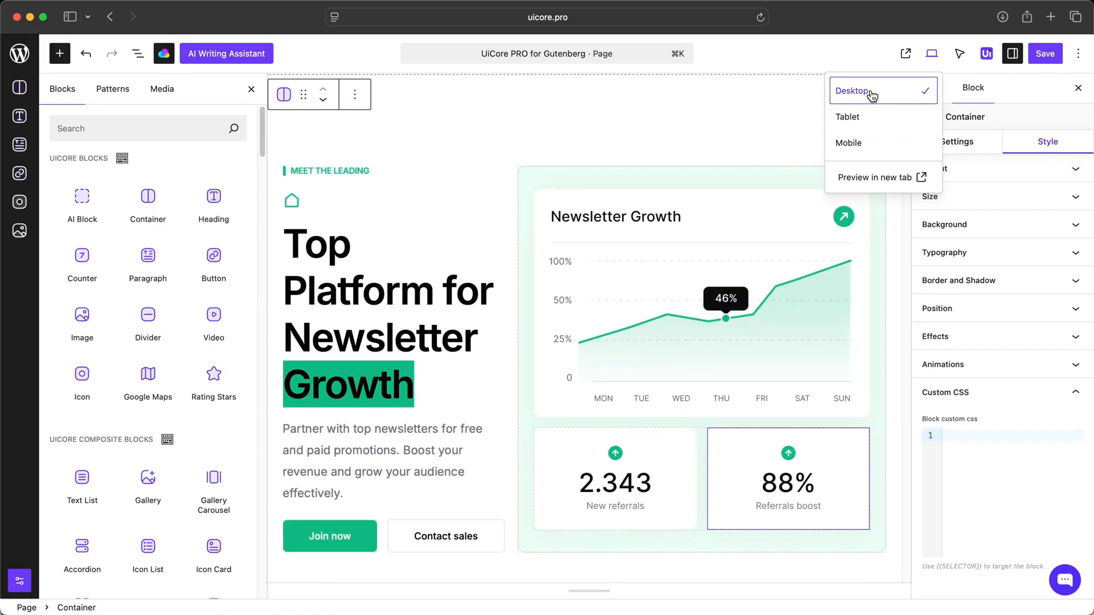
Examine which settings of the hero heading can be adjusted in the mobile view, from size to max width, and return to the desktop view
{"action": "left_click", "coordinate": [457, 283]}
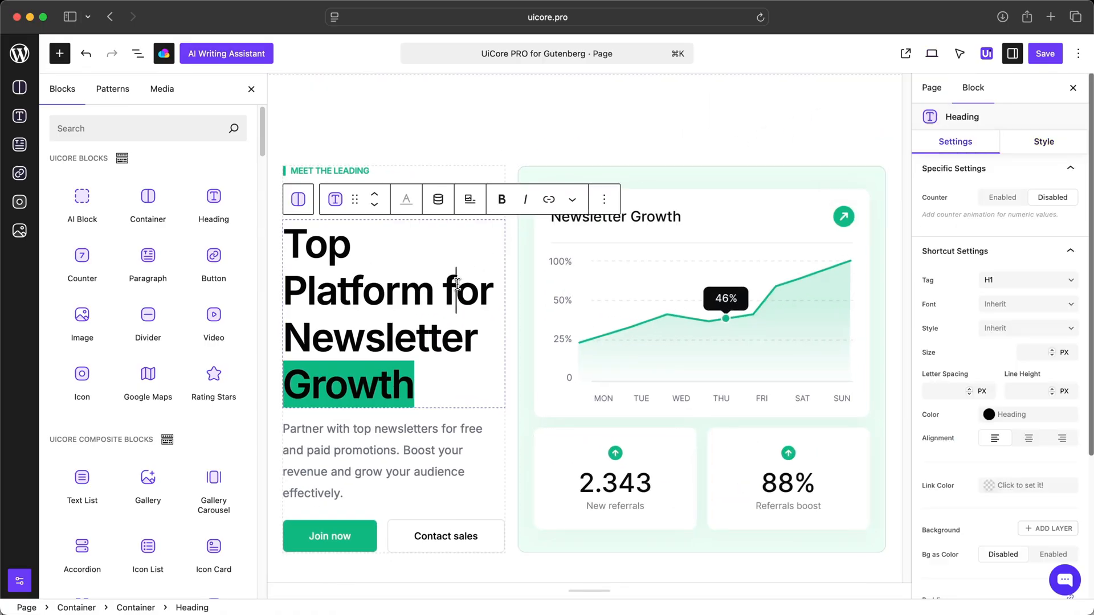
{"action": "left_click", "coordinate": [931, 53]}
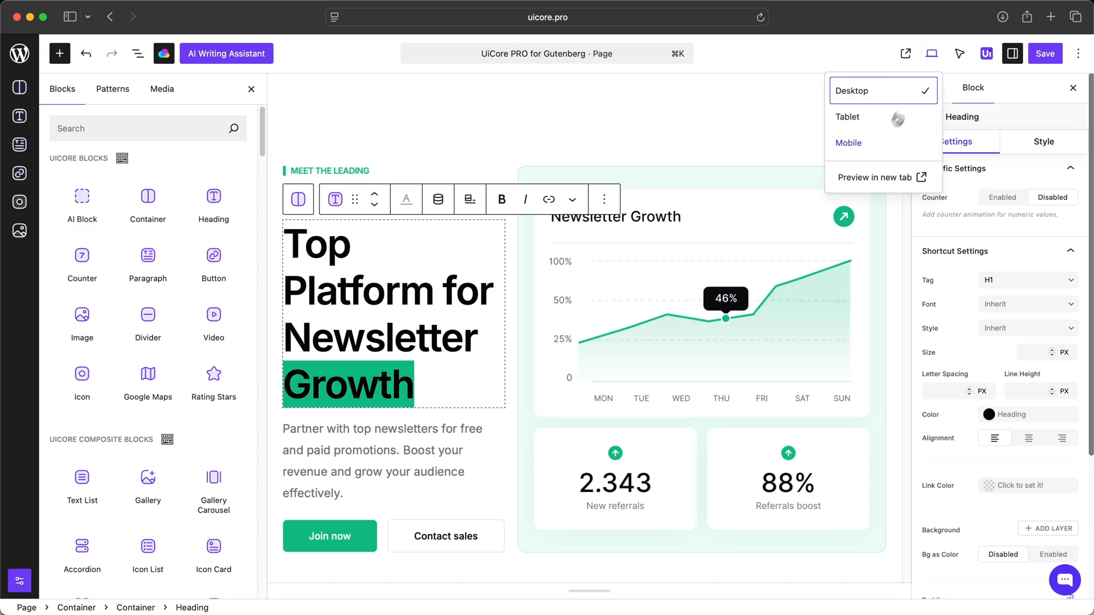
{"action": "left_click", "coordinate": [869, 144]}
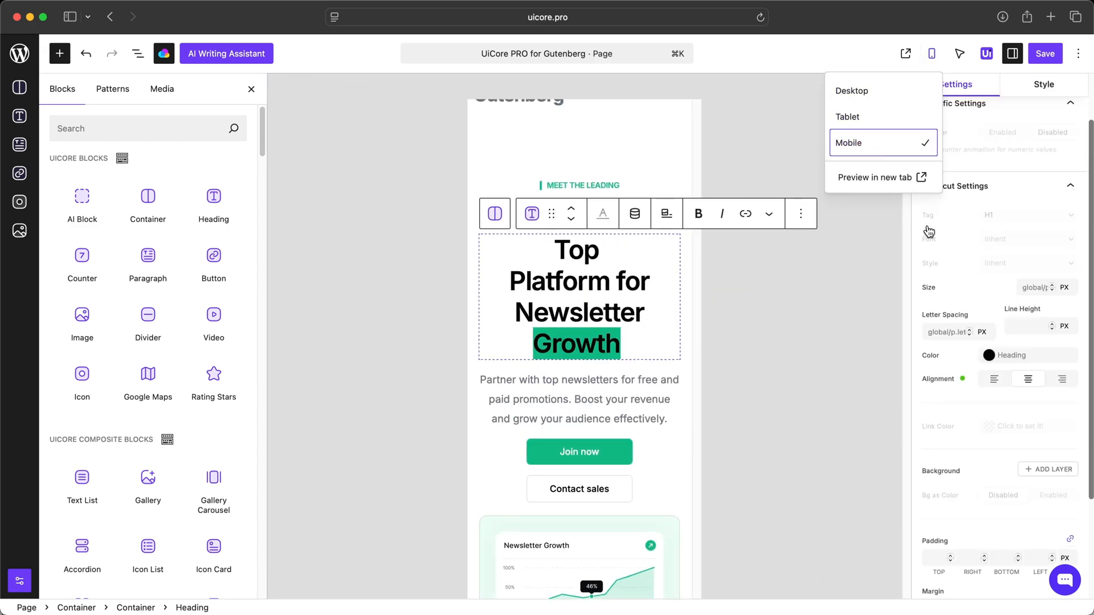
{"action": "left_click", "coordinate": [615, 283]}
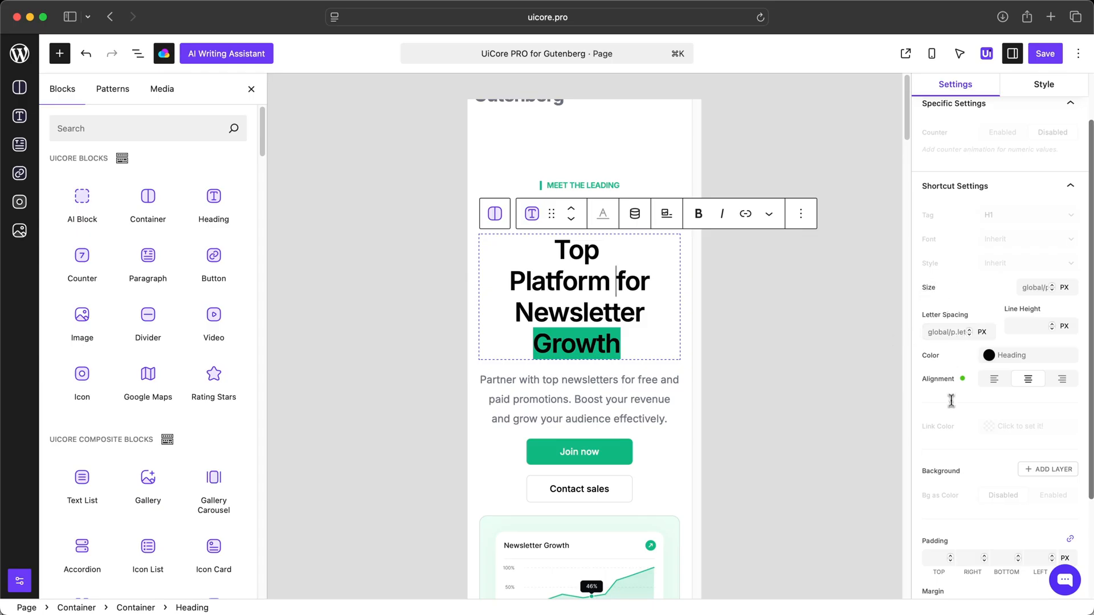
{"action": "scroll", "coordinate": [951, 404], "scroll_direction": "down", "scroll_amount": 1}
{"action": "scroll", "coordinate": [971, 487], "scroll_direction": "down", "scroll_amount": 3}
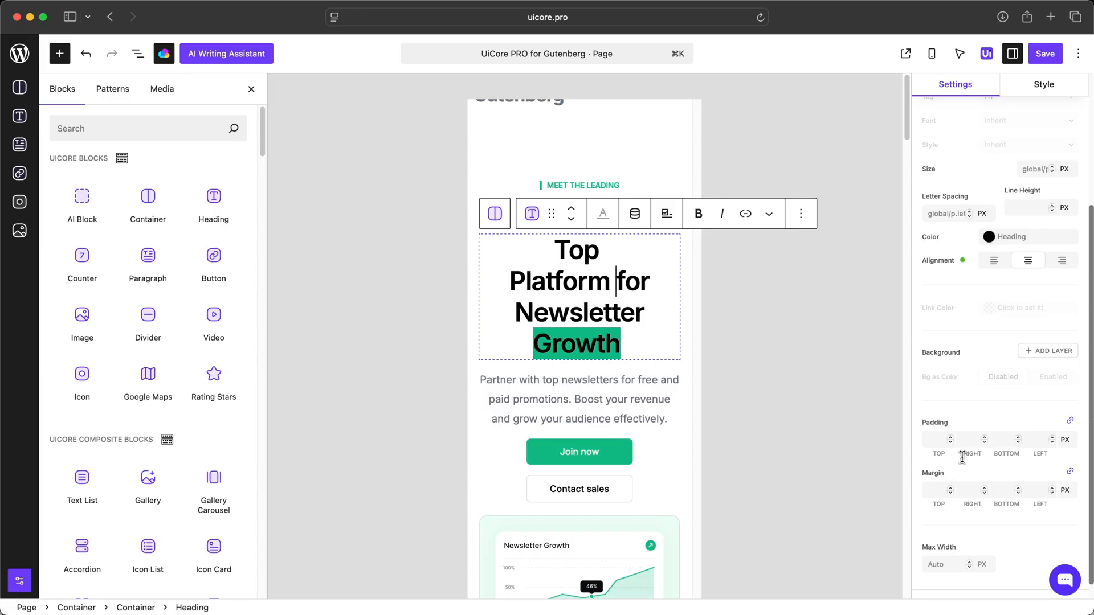
{"action": "left_click", "coordinate": [933, 57]}
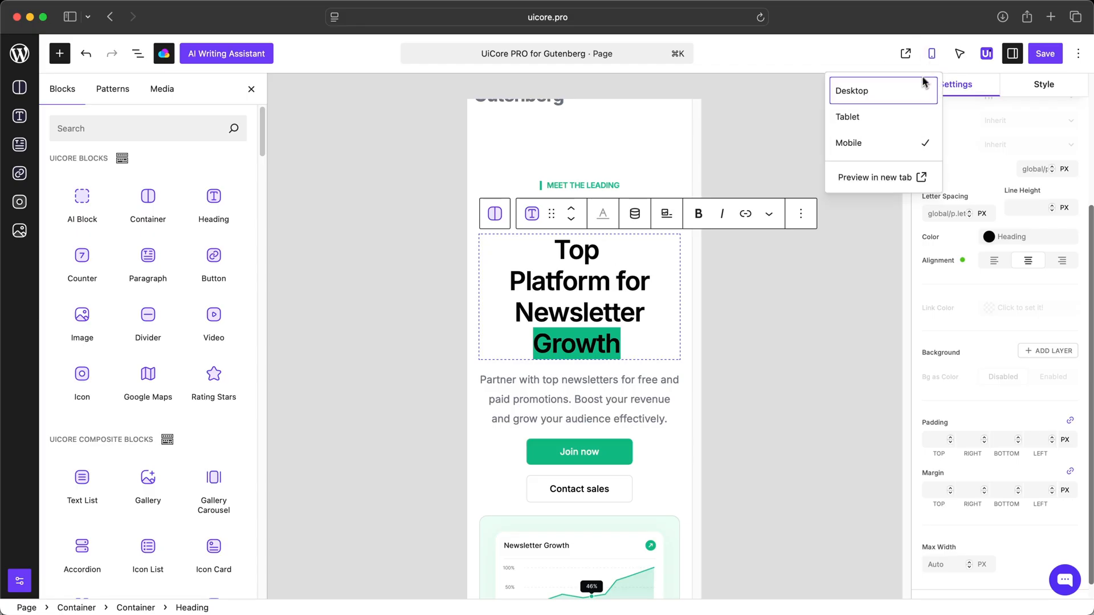
{"action": "left_click", "coordinate": [918, 88]}
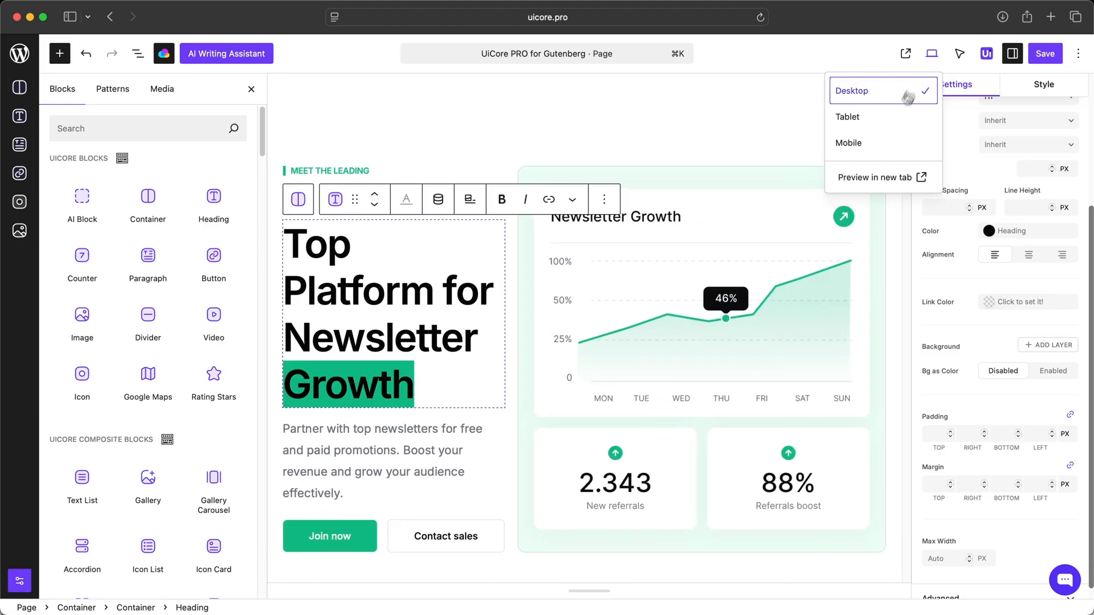
Try the Dark text color on the Join now button in the mobile view, reset it and return to the desktop view
{"action": "left_click", "coordinate": [880, 143]}
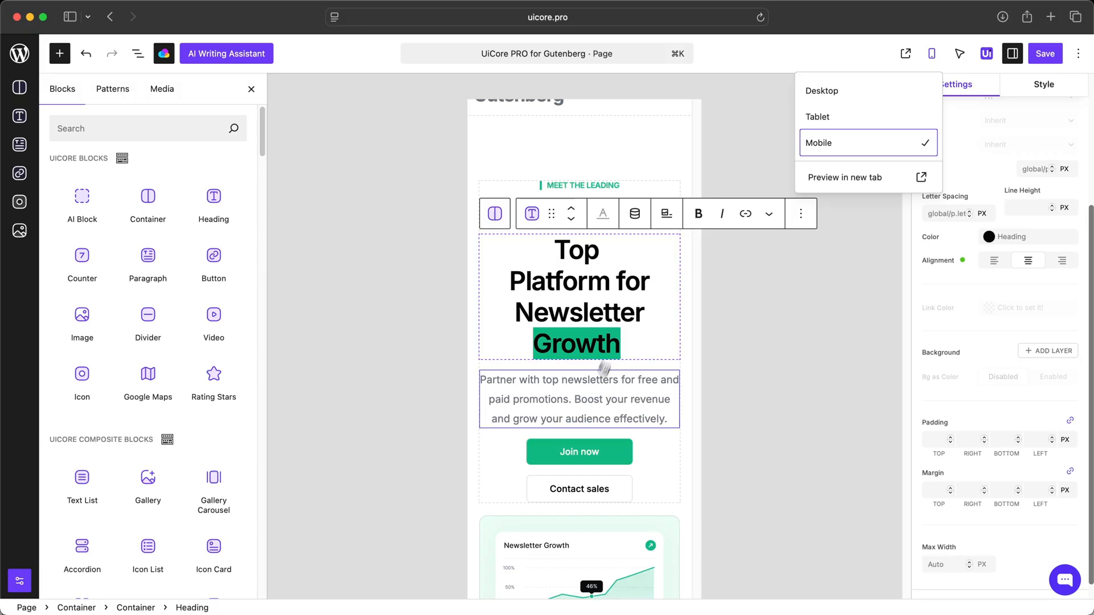
{"action": "left_click", "coordinate": [615, 453]}
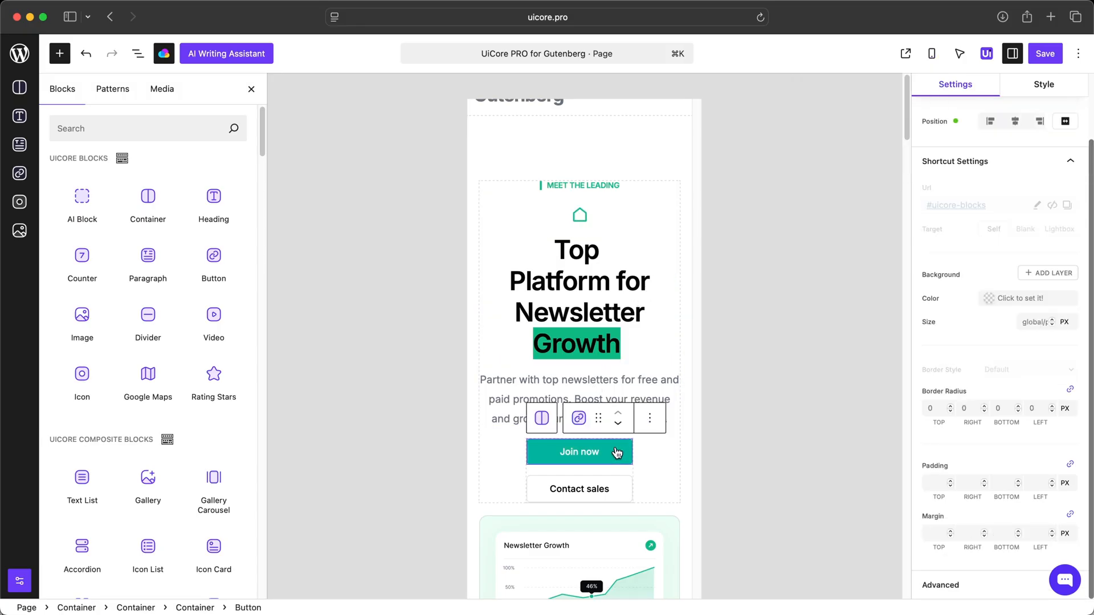
{"action": "left_click", "coordinate": [991, 300]}
{"action": "left_click", "coordinate": [847, 393]}
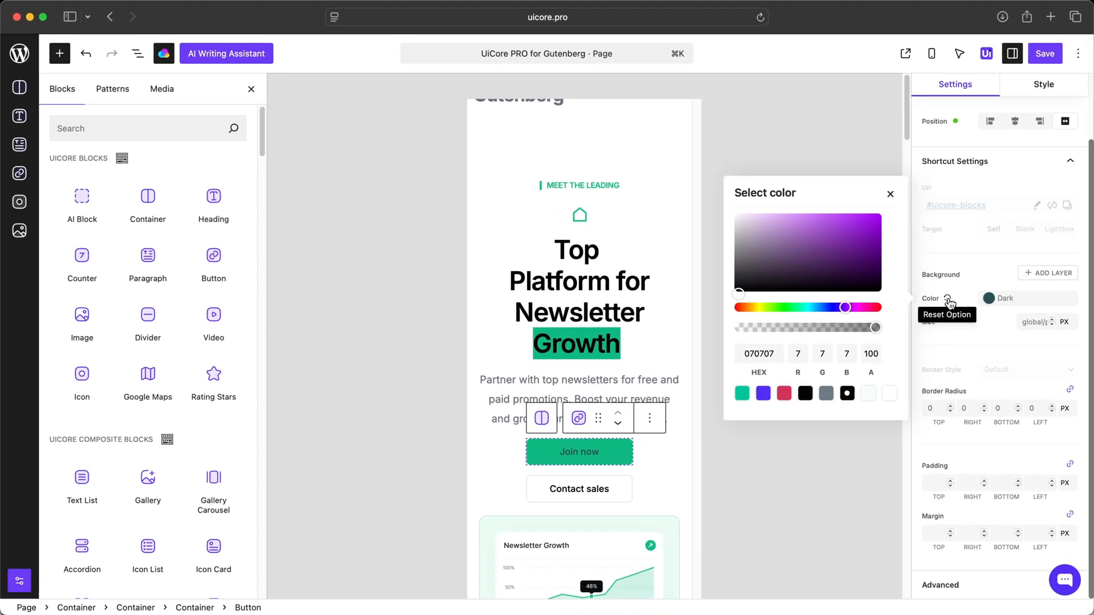
{"action": "left_click", "coordinate": [925, 301]}
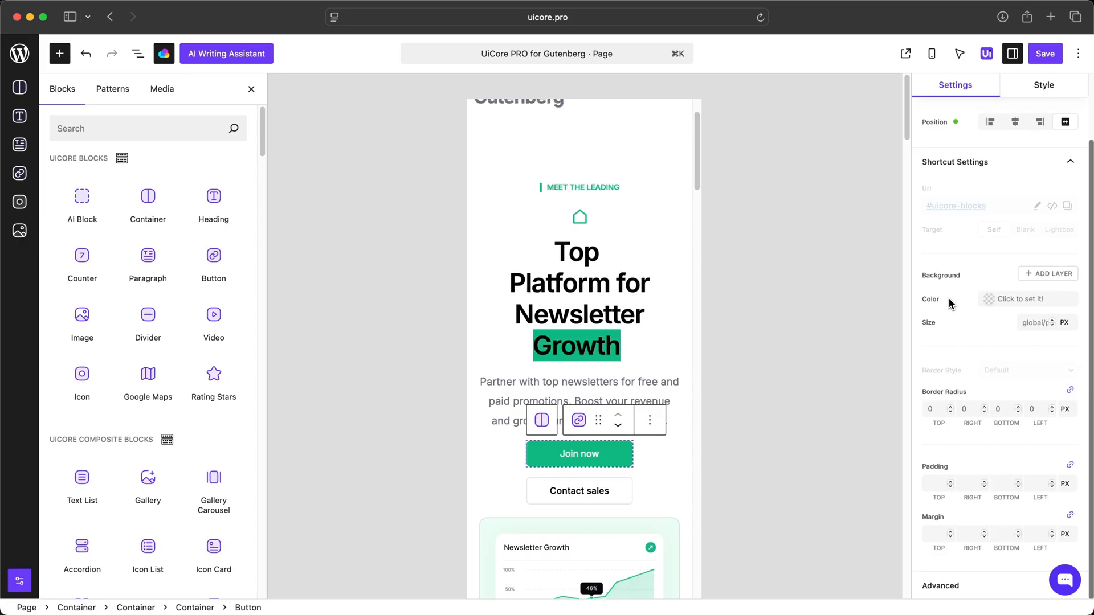
{"action": "left_click", "coordinate": [930, 55]}
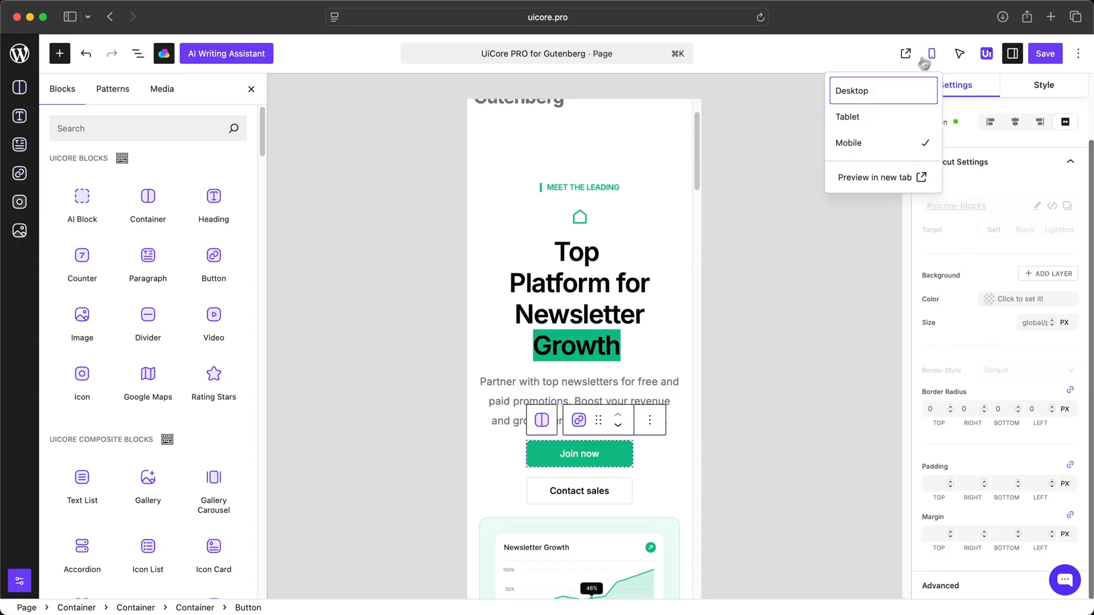
{"action": "left_click", "coordinate": [898, 90]}
Examine the Join now button's settings in the Hover and Active states, and return to the Default state
{"action": "left_click", "coordinate": [959, 53]}
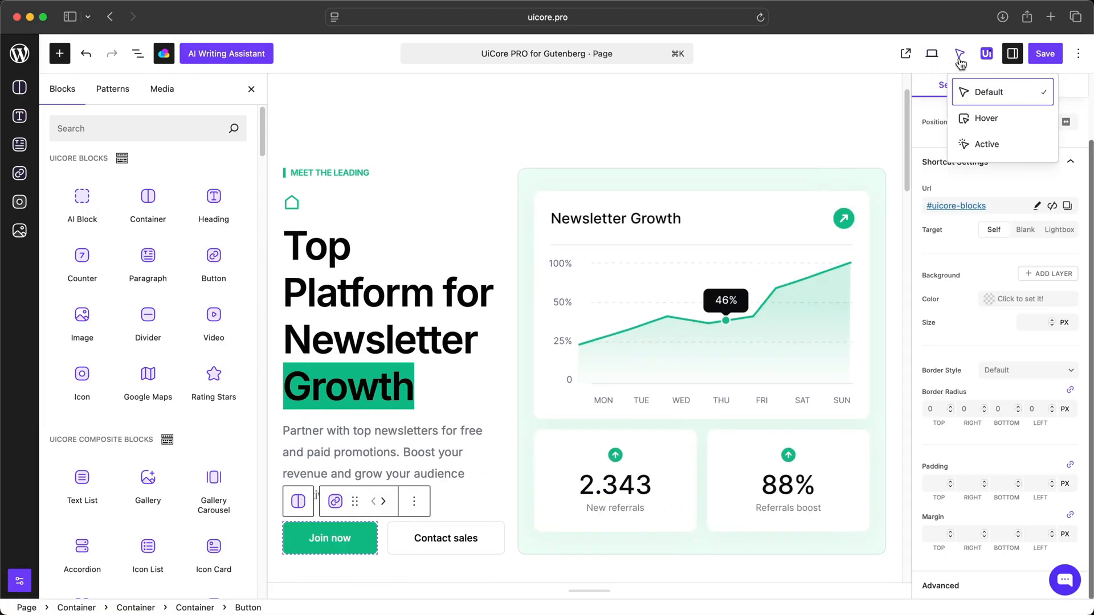
{"action": "left_click", "coordinate": [1018, 114]}
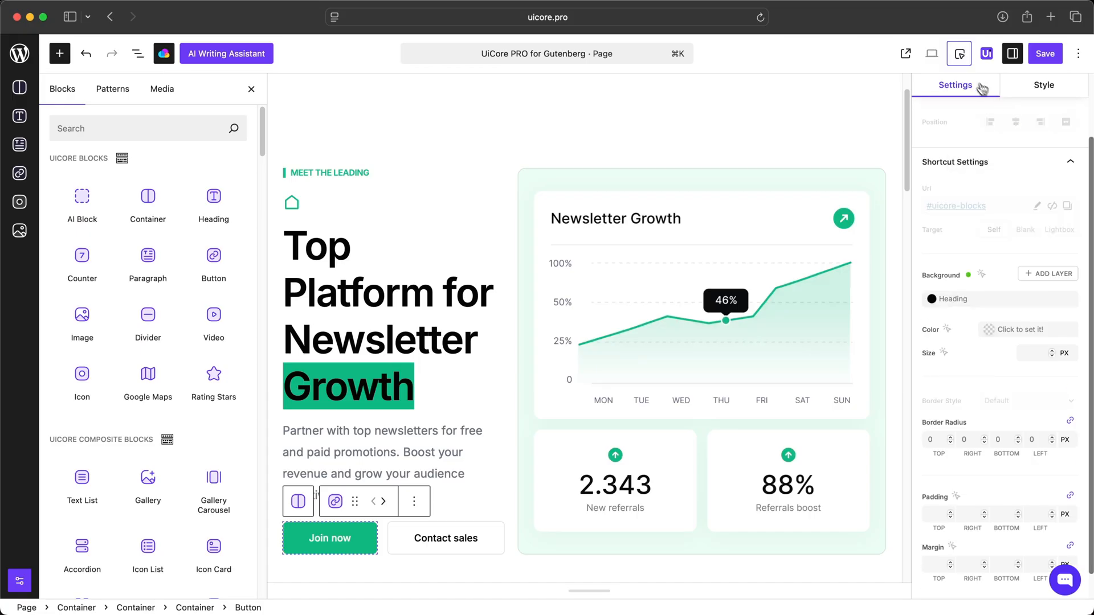
{"action": "left_click", "coordinate": [963, 61]}
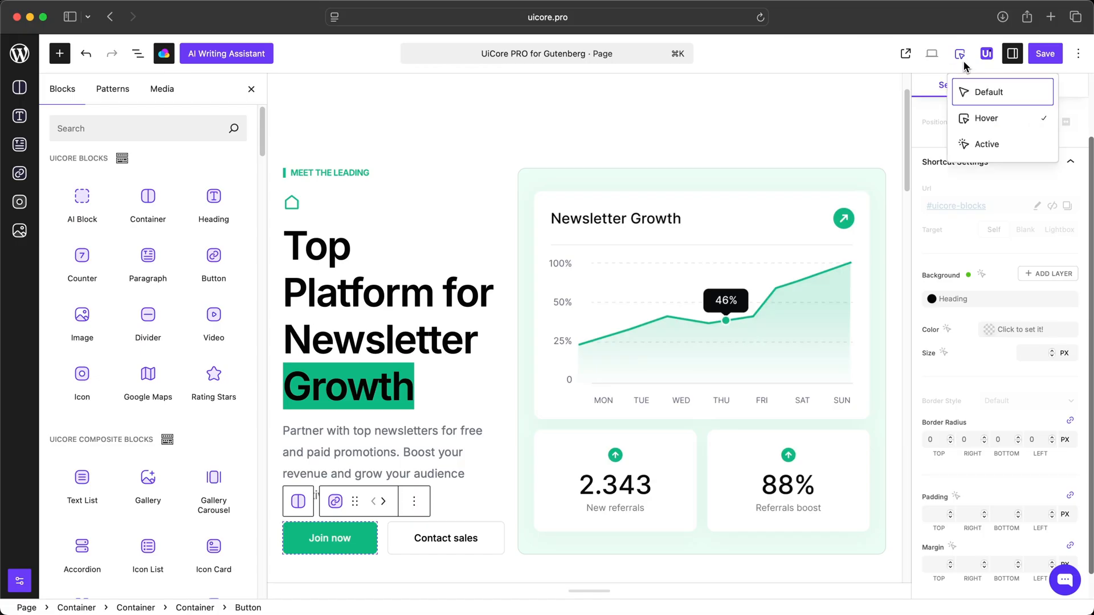
{"action": "left_click", "coordinate": [1003, 147]}
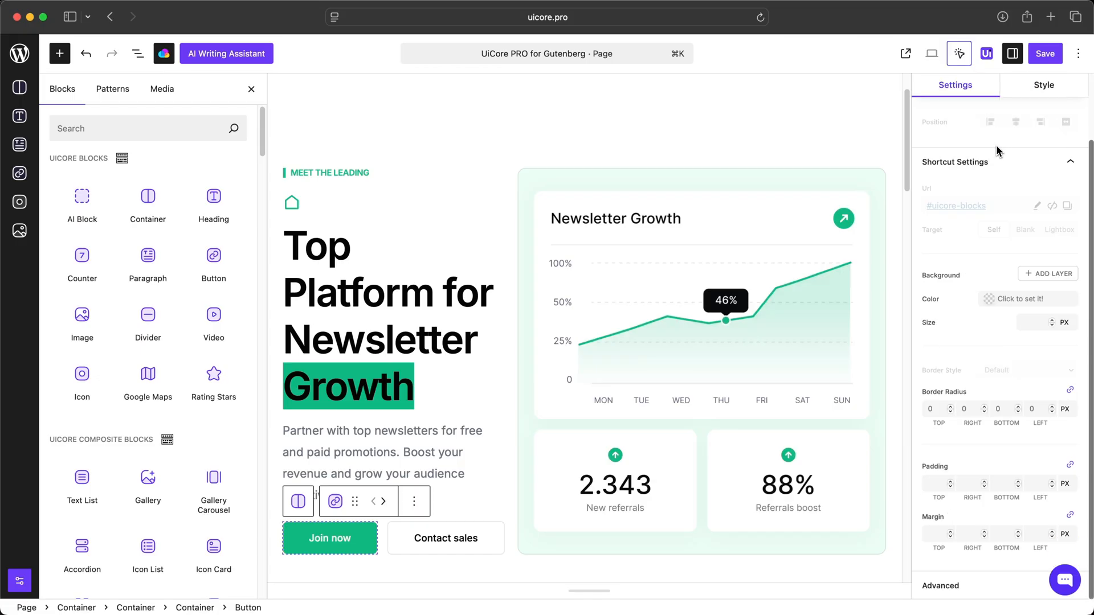
{"action": "left_click", "coordinate": [961, 67]}
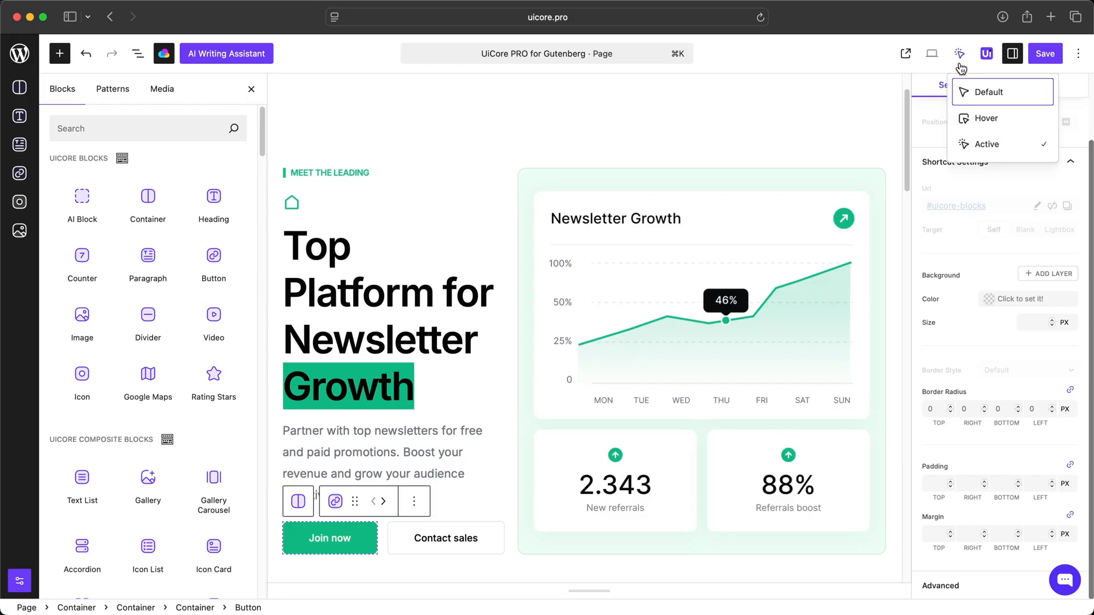
{"action": "left_click", "coordinate": [971, 96]}
Give the Learn more button in the "Recommend amazing newsletters" section a Heading-colored (070707) hover background, and activate that background's interaction toggle
{"action": "scroll", "coordinate": [601, 288], "scroll_direction": "down", "scroll_amount": 8}
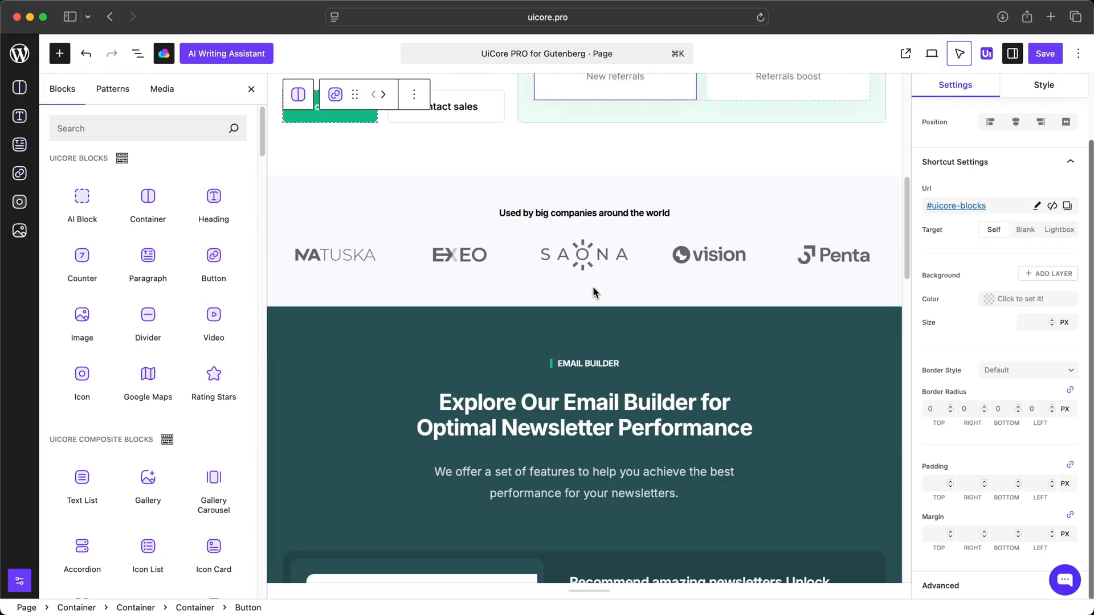
{"action": "scroll", "coordinate": [592, 292], "scroll_direction": "down", "scroll_amount": 6}
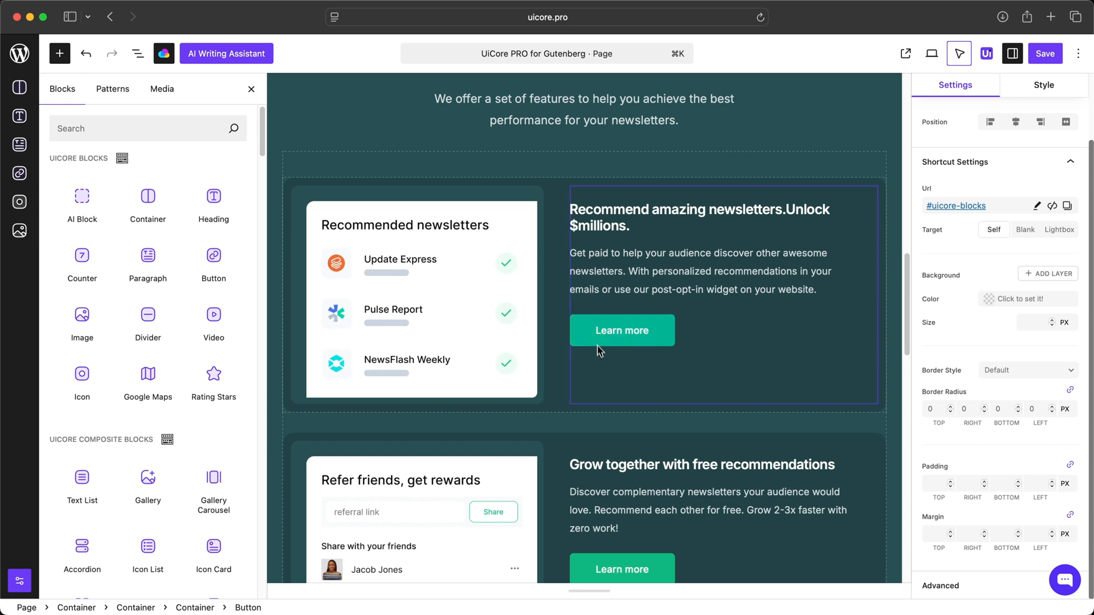
{"action": "left_click", "coordinate": [961, 62]}
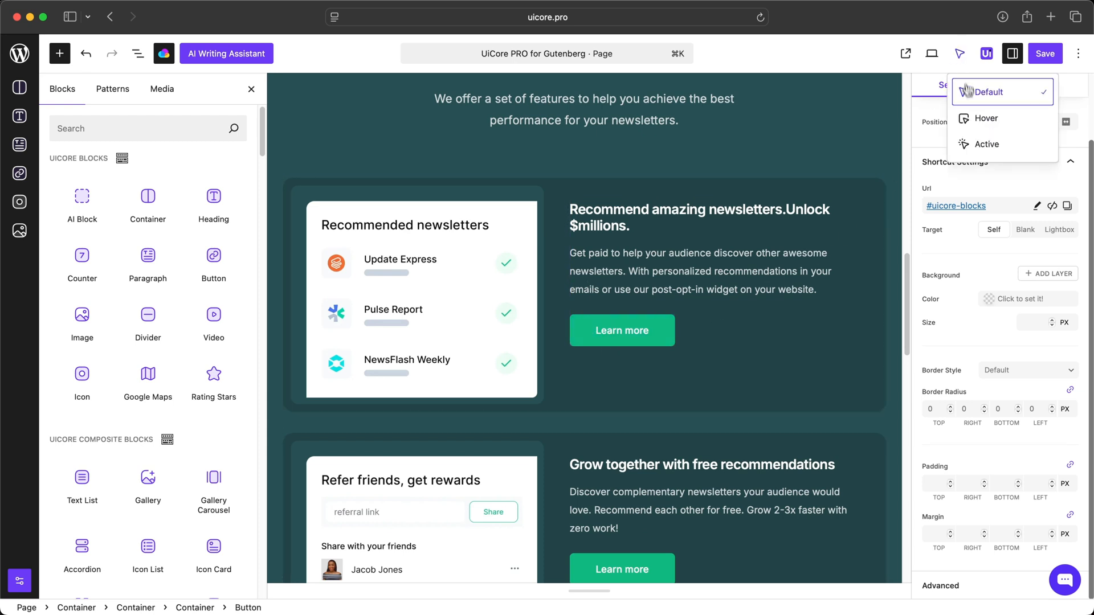
{"action": "left_click", "coordinate": [973, 118]}
{"action": "left_click", "coordinate": [669, 330]}
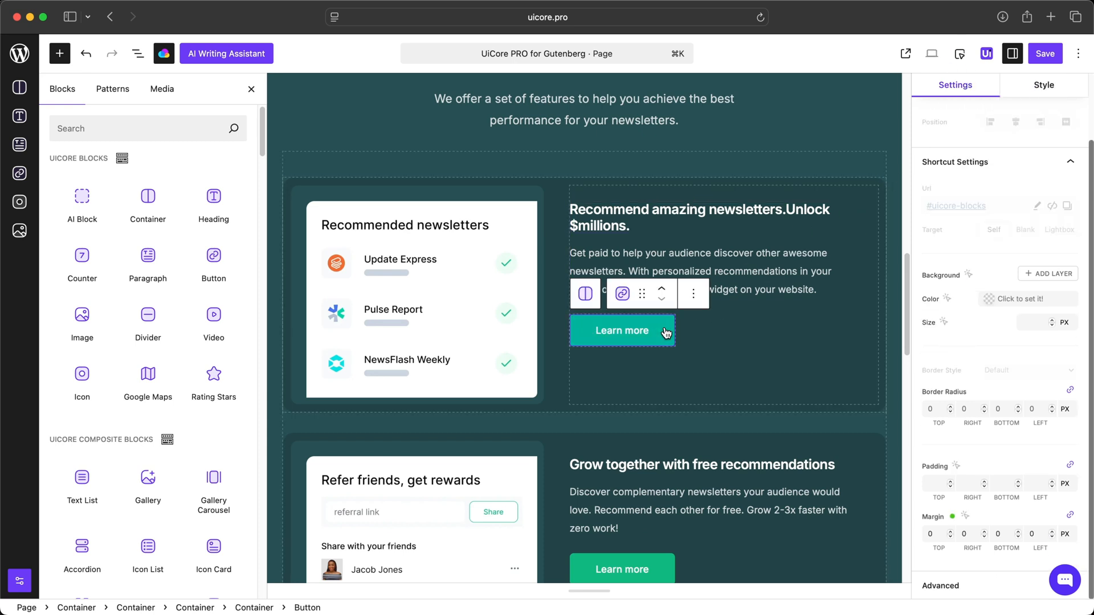
{"action": "left_click", "coordinate": [1032, 275]}
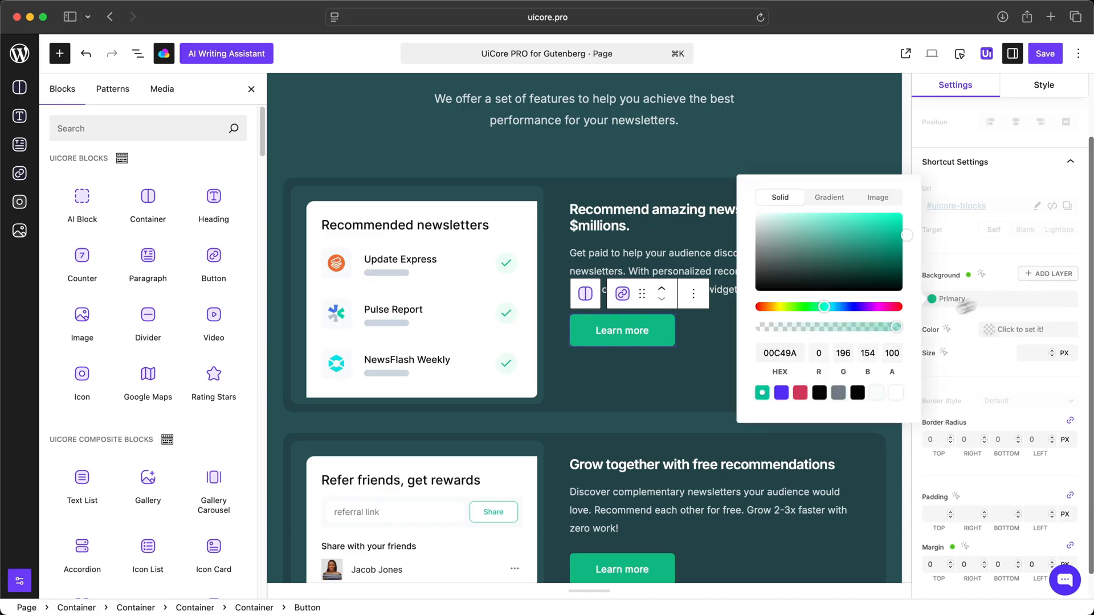
{"action": "left_click", "coordinate": [821, 396]}
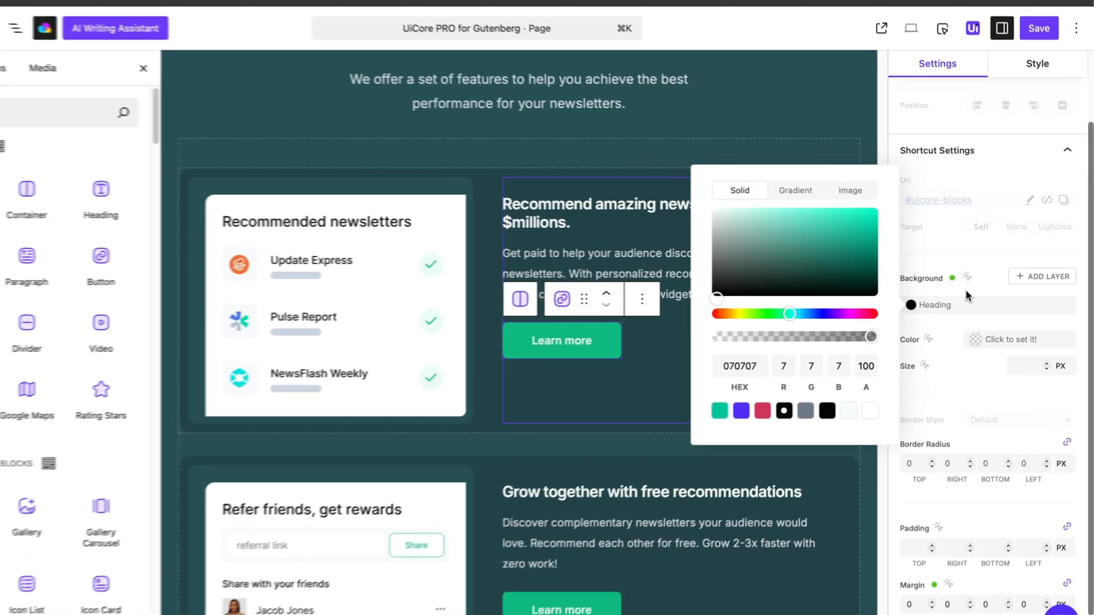
{"action": "left_click", "coordinate": [980, 281]}
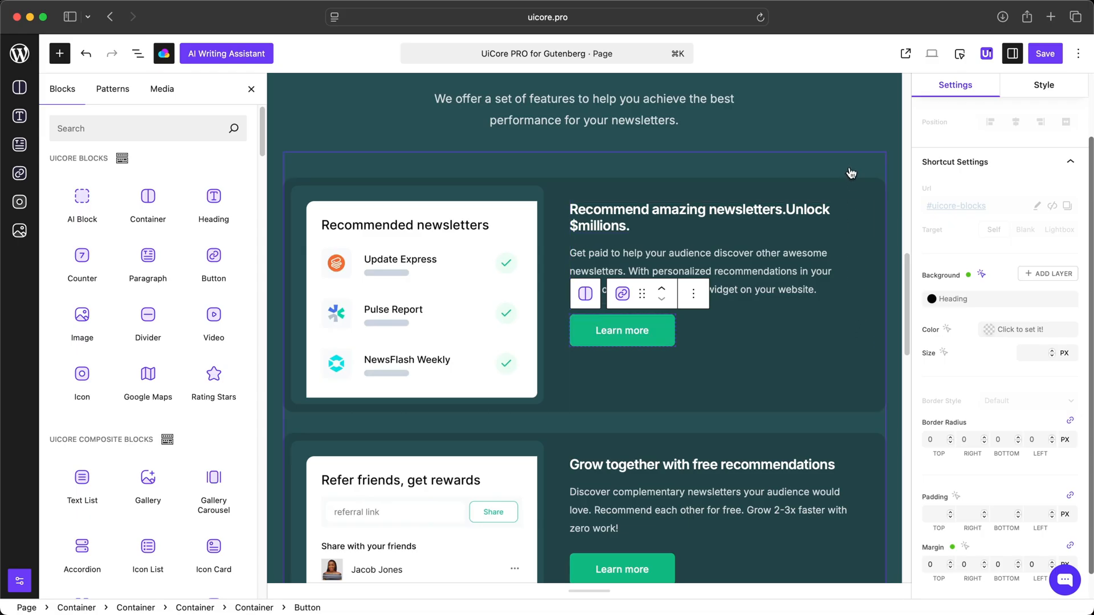
Switch the "Our plans and pricing" tabs between Monthly and Yearly to compare the plan prices, ending on Yearly
{"action": "scroll", "coordinate": [705, 336], "scroll_direction": "down", "scroll_amount": 3}
{"action": "scroll", "coordinate": [705, 336], "scroll_direction": "down", "scroll_amount": 10}
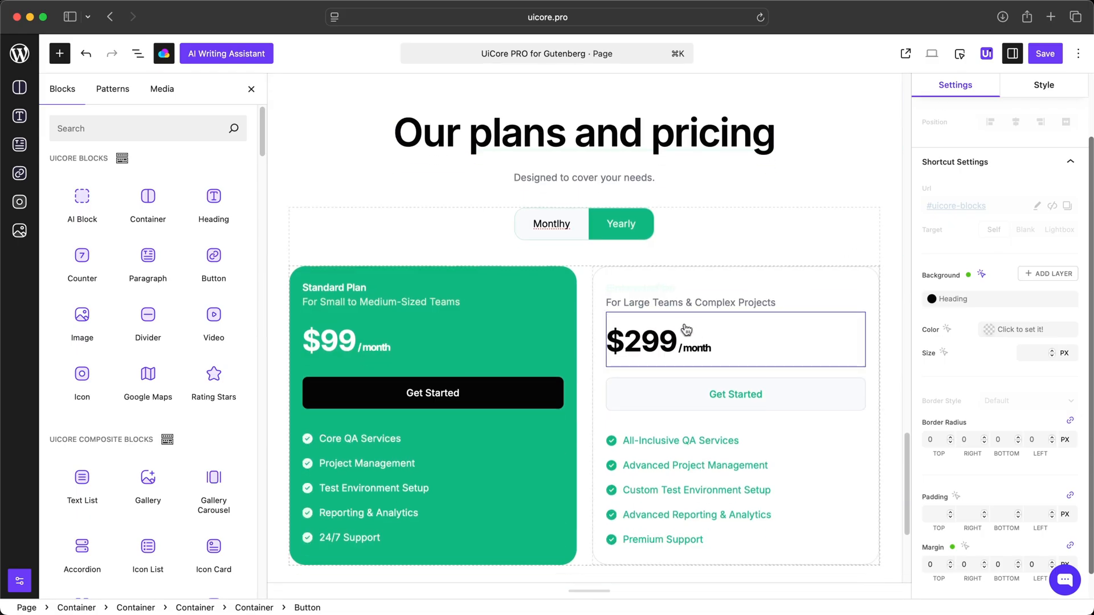
{"action": "left_click", "coordinate": [583, 234]}
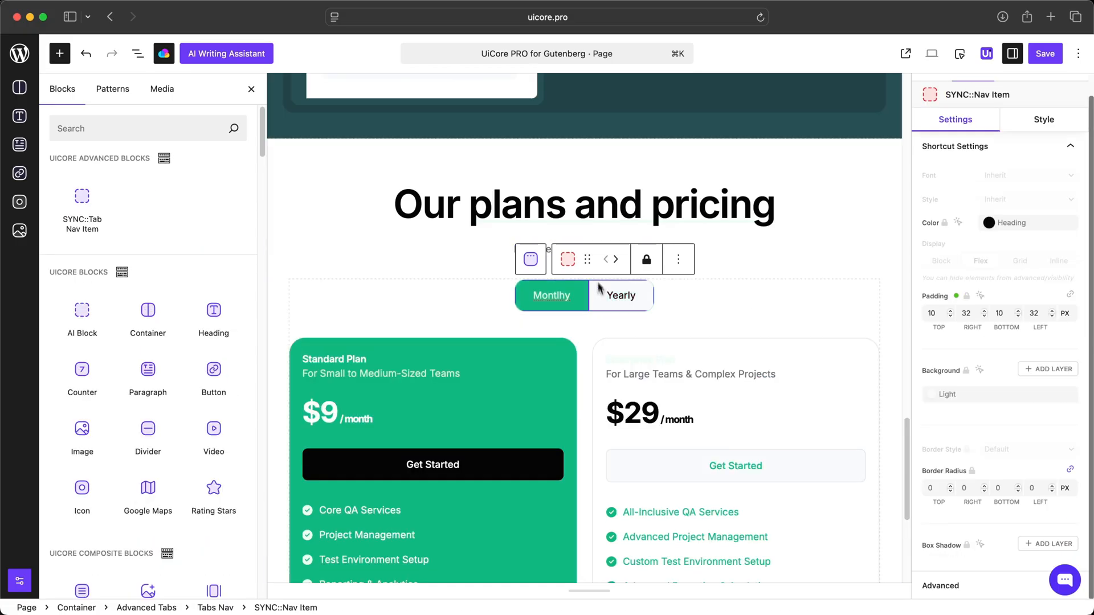
{"action": "left_click", "coordinate": [597, 262]}
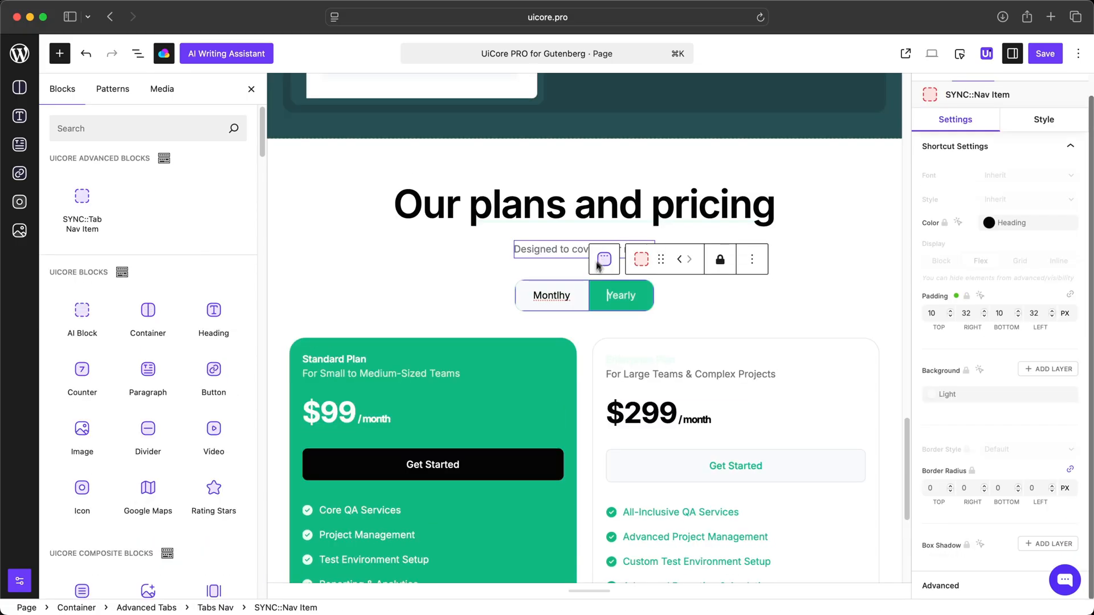
{"action": "left_click", "coordinate": [581, 303]}
{"action": "left_click", "coordinate": [594, 308]}
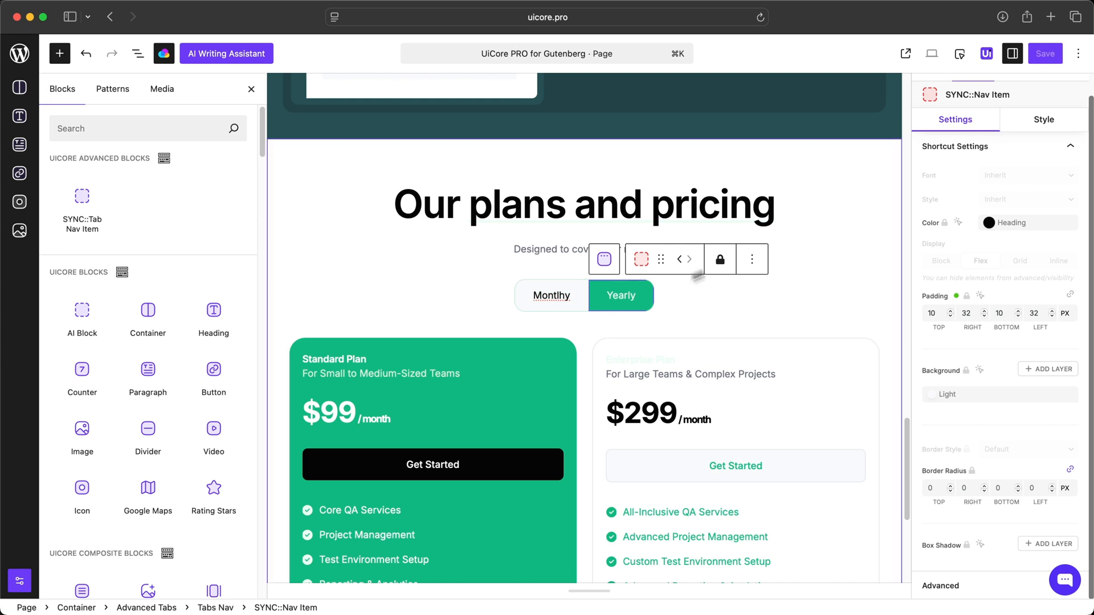
Give the pricing tab item a Heading-colored (070707) background in the Active state and check it by switching between Monthly and Yearly
{"action": "left_click", "coordinate": [960, 53]}
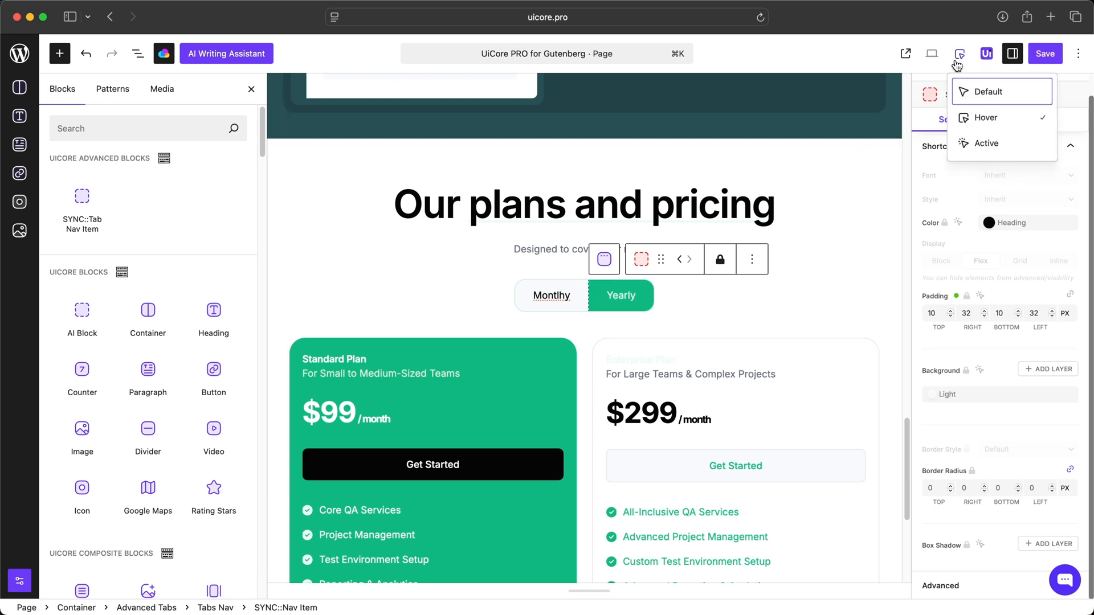
{"action": "left_click", "coordinate": [966, 143]}
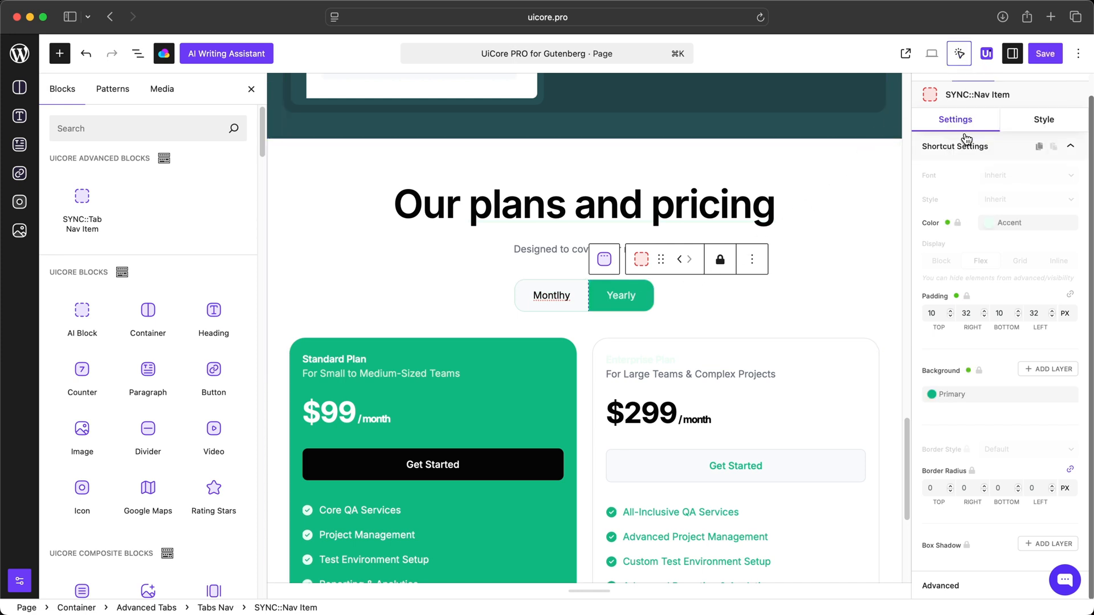
{"action": "left_click", "coordinate": [933, 394]}
{"action": "left_click", "coordinate": [820, 488]}
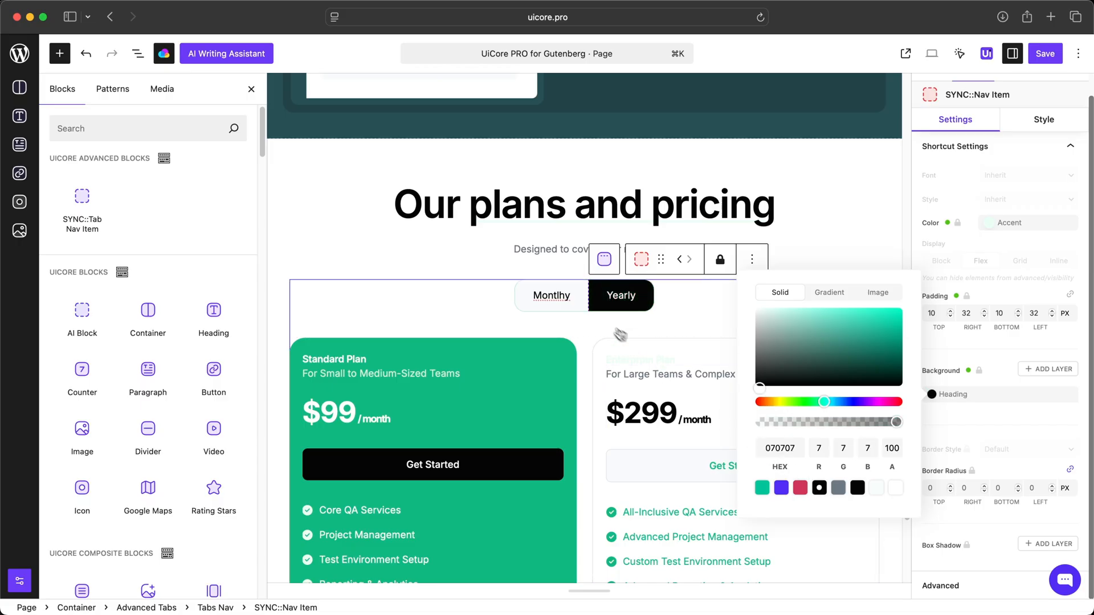
{"action": "left_click", "coordinate": [581, 302]}
{"action": "left_click", "coordinate": [594, 309]}
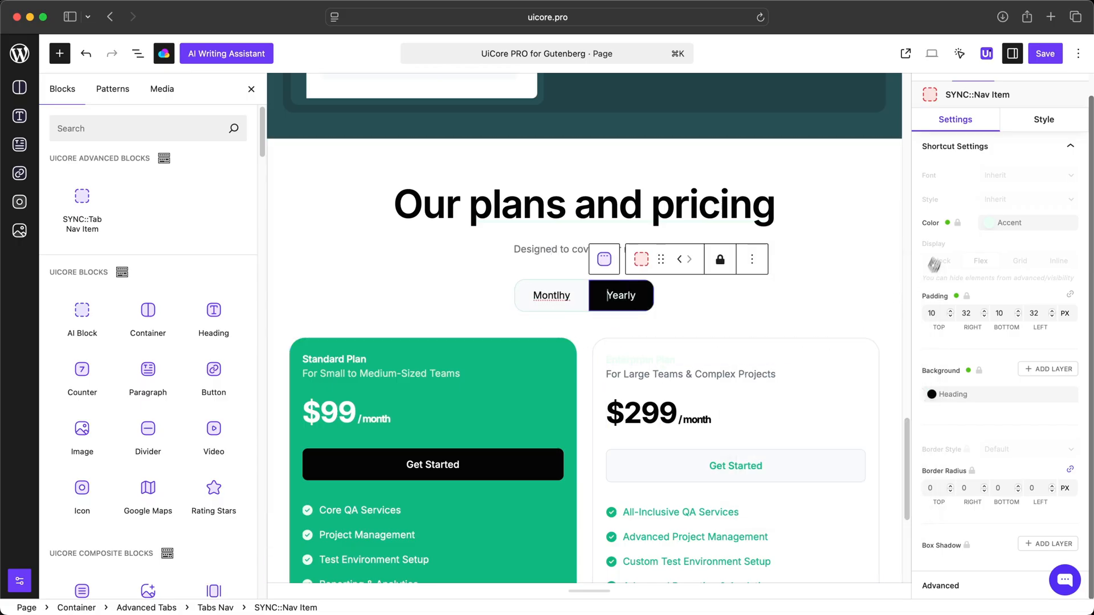
Examine the UiCore Blocks Global Styles, covering typography, colors and layout, and return to the overview
{"action": "left_click", "coordinate": [986, 55]}
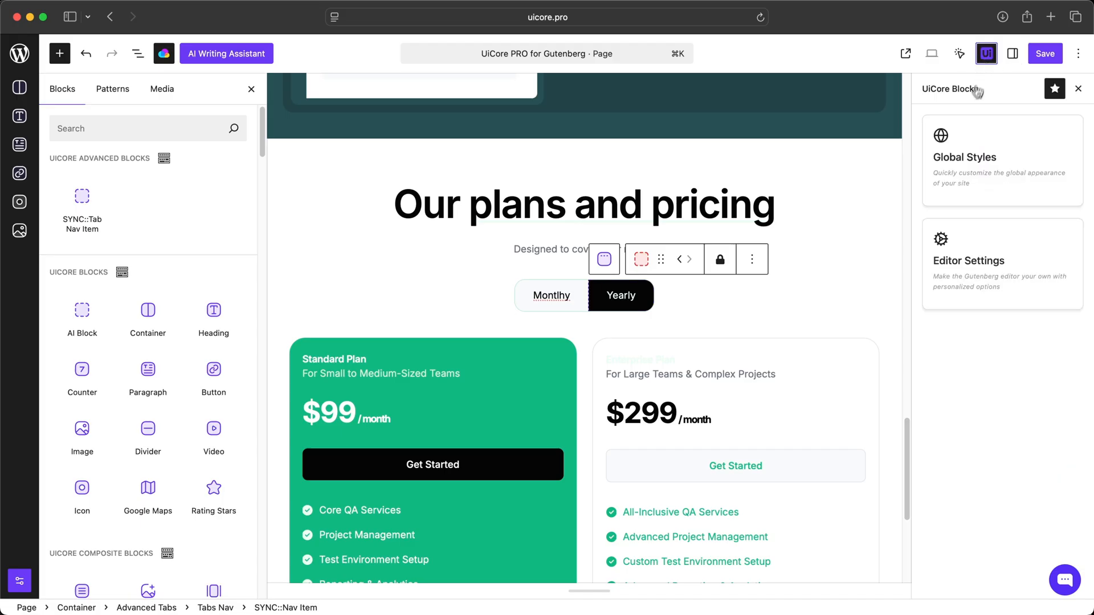
{"action": "left_click", "coordinate": [970, 162]}
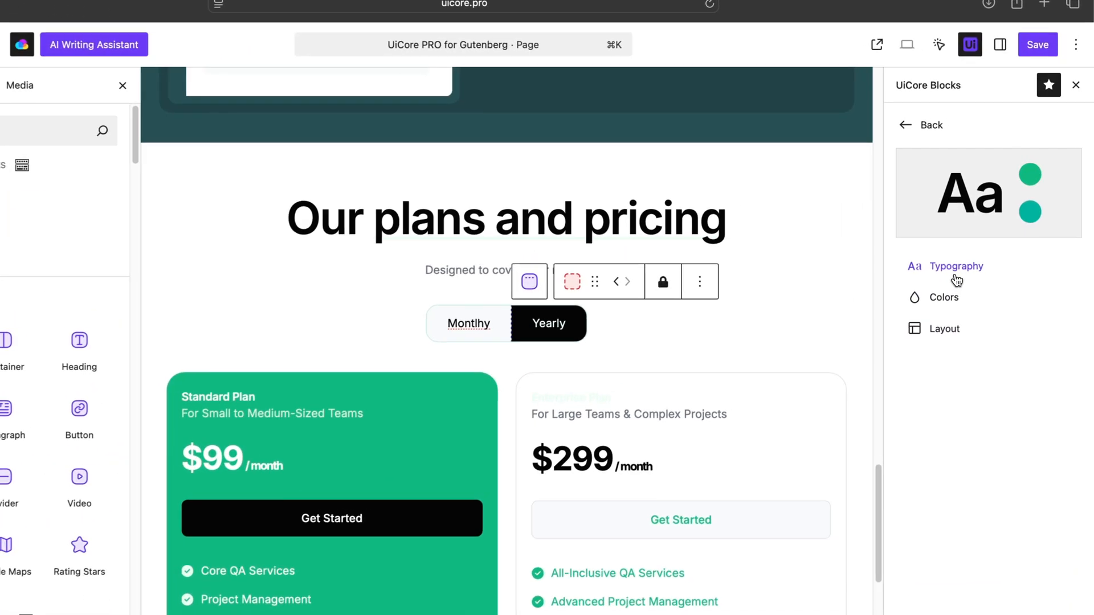
{"action": "left_click", "coordinate": [971, 246]}
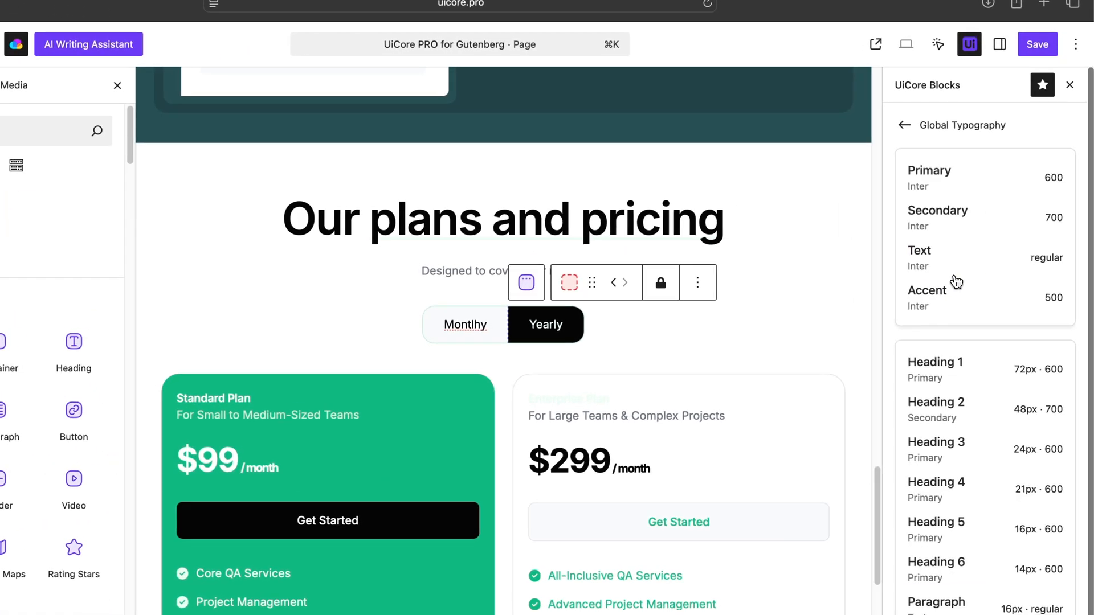
{"action": "left_click", "coordinate": [915, 130]}
{"action": "left_click", "coordinate": [943, 299]}
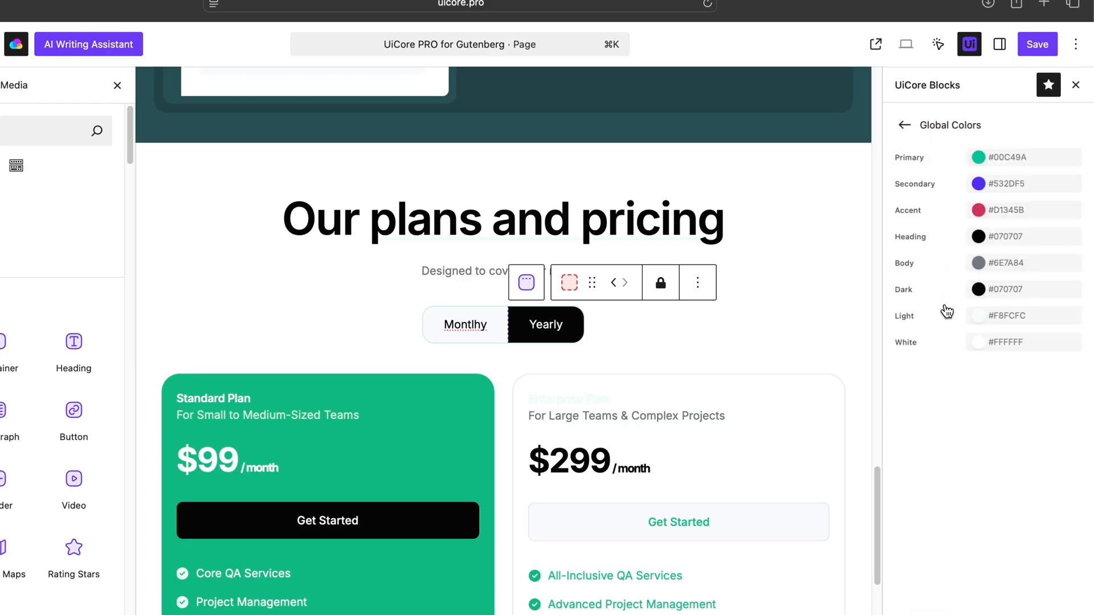
{"action": "left_click", "coordinate": [905, 126]}
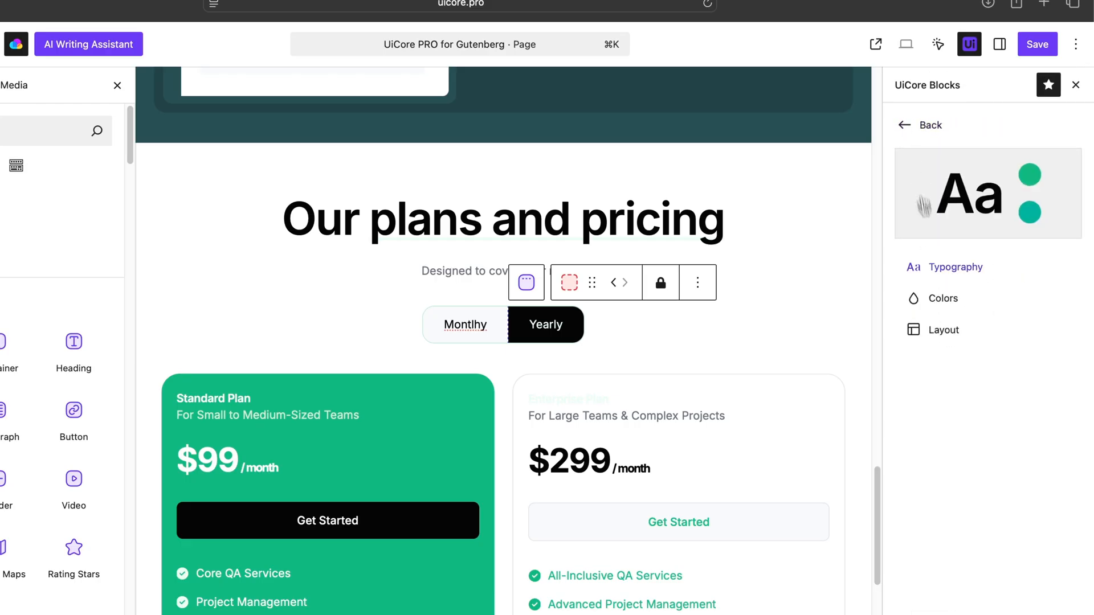
{"action": "left_click", "coordinate": [943, 327]}
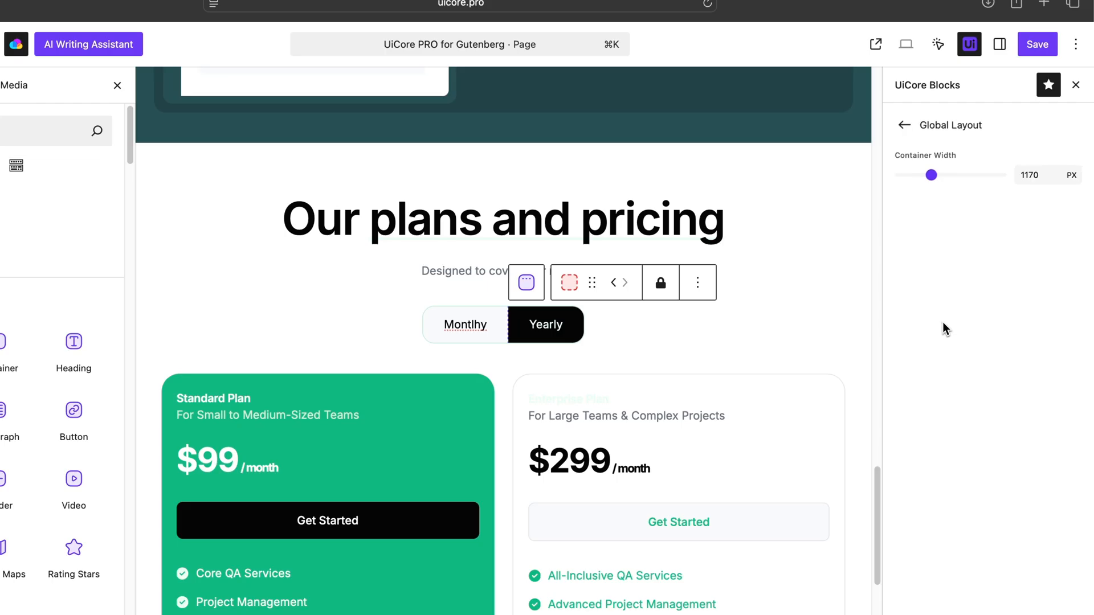
{"action": "left_click", "coordinate": [906, 132]}
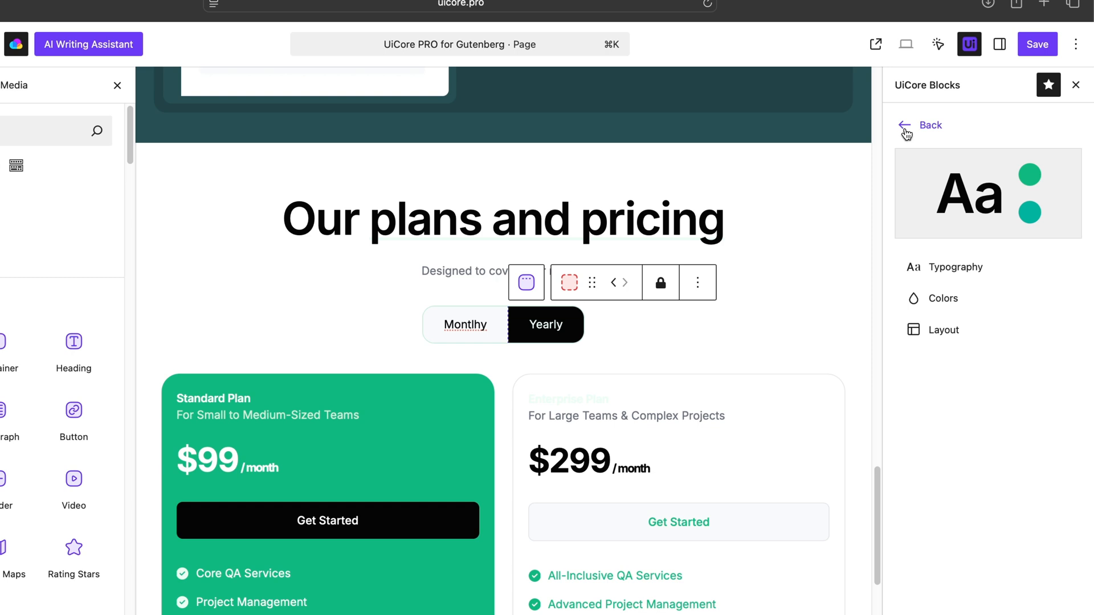
{"action": "left_click", "coordinate": [906, 133]}
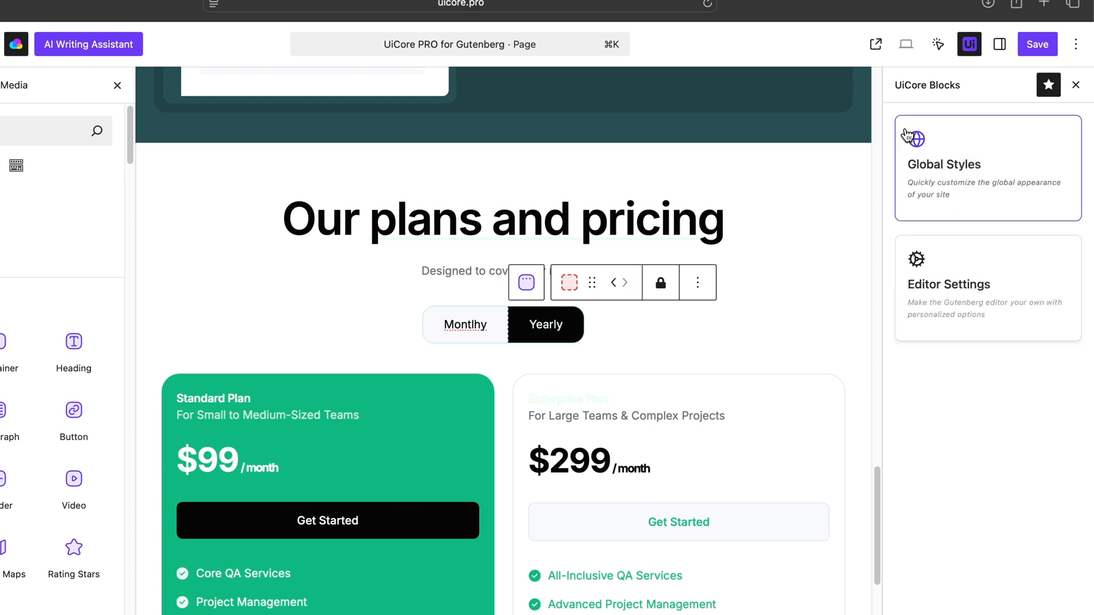
Open the Editor Settings, disable the Quick Actions Bar and enable it again
{"action": "left_click", "coordinate": [954, 300]}
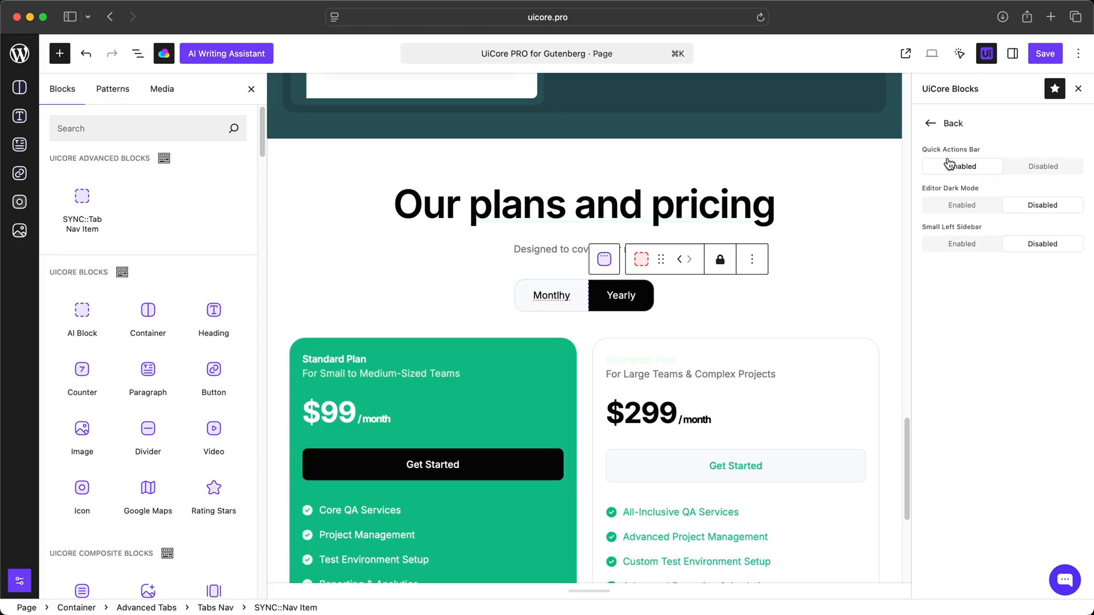
{"action": "left_click", "coordinate": [1014, 172]}
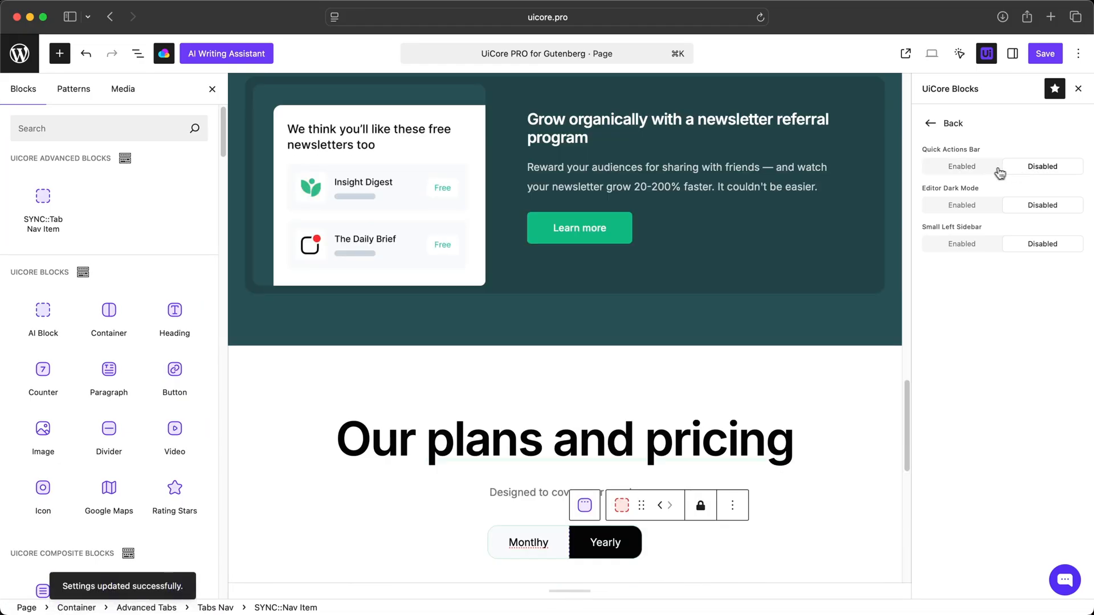
{"action": "left_click", "coordinate": [991, 172]}
Try the Editor Dark Mode and the Small Left Sidebar one after the other, disabling each again
{"action": "left_click", "coordinate": [988, 207]}
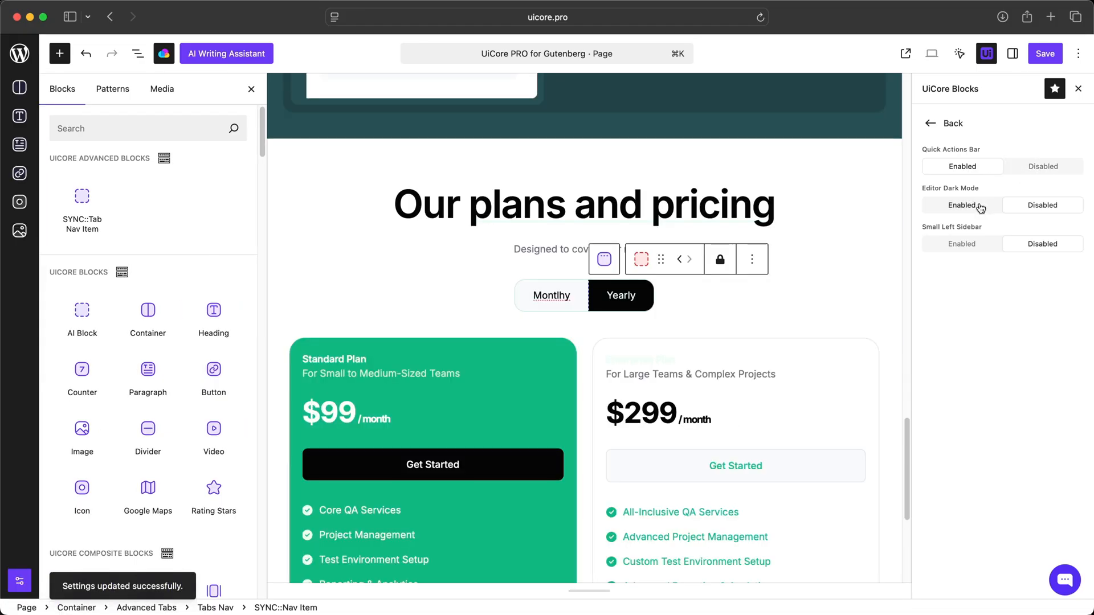
{"action": "left_click", "coordinate": [1016, 211]}
{"action": "left_click", "coordinate": [981, 242]}
{"action": "left_click", "coordinate": [1018, 247]}
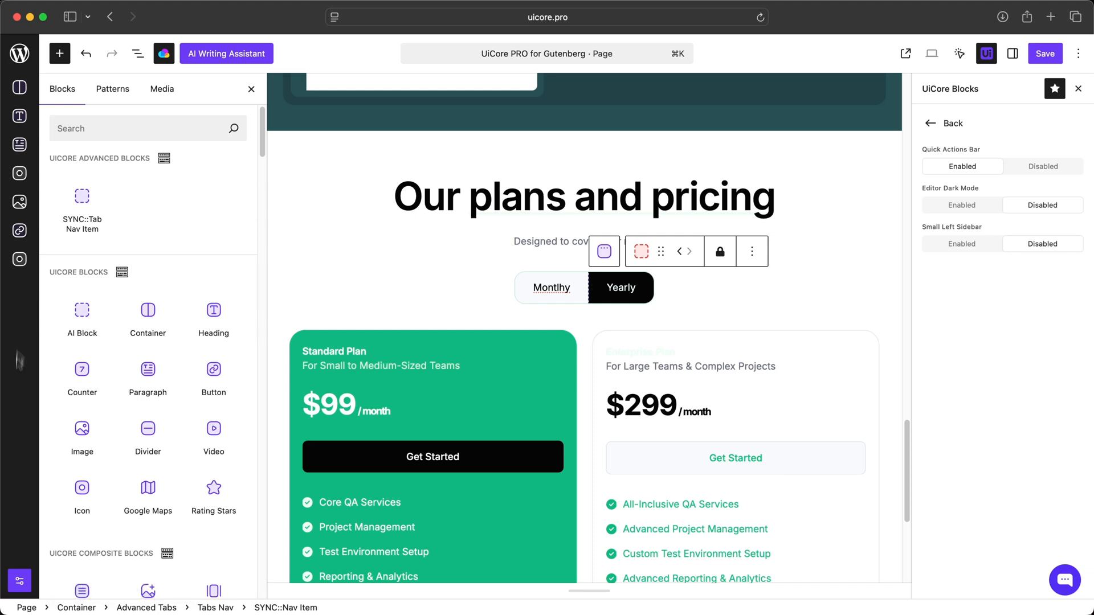
Add the Google Maps block to the Quick Actions sidebar and move it directly below the Paragraph block
{"action": "left_click", "coordinate": [20, 584]}
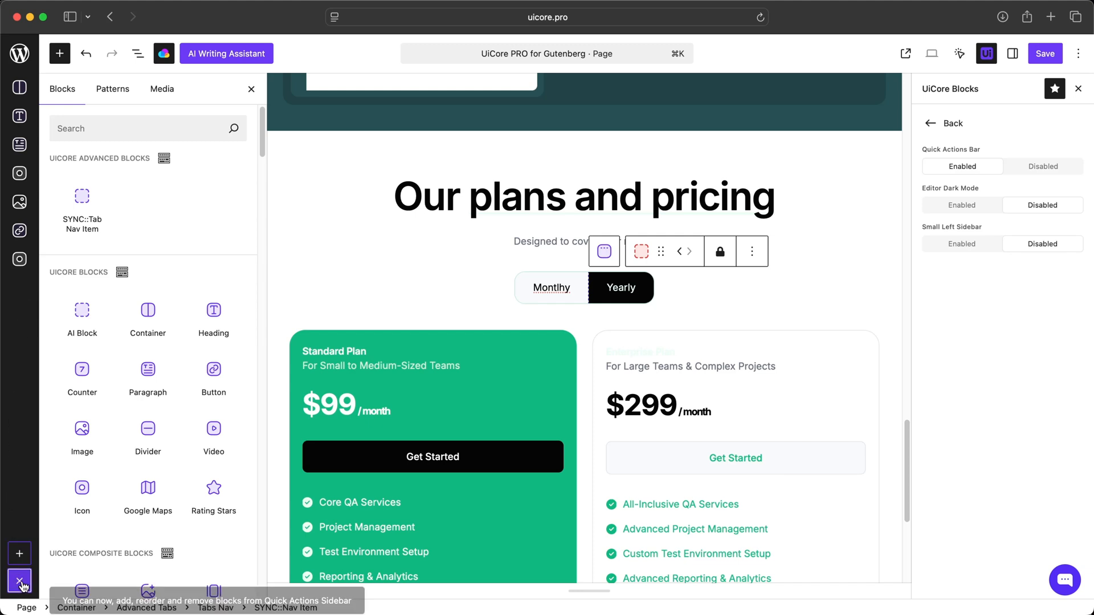
{"action": "left_click", "coordinate": [21, 553]}
{"action": "left_click", "coordinate": [148, 510]}
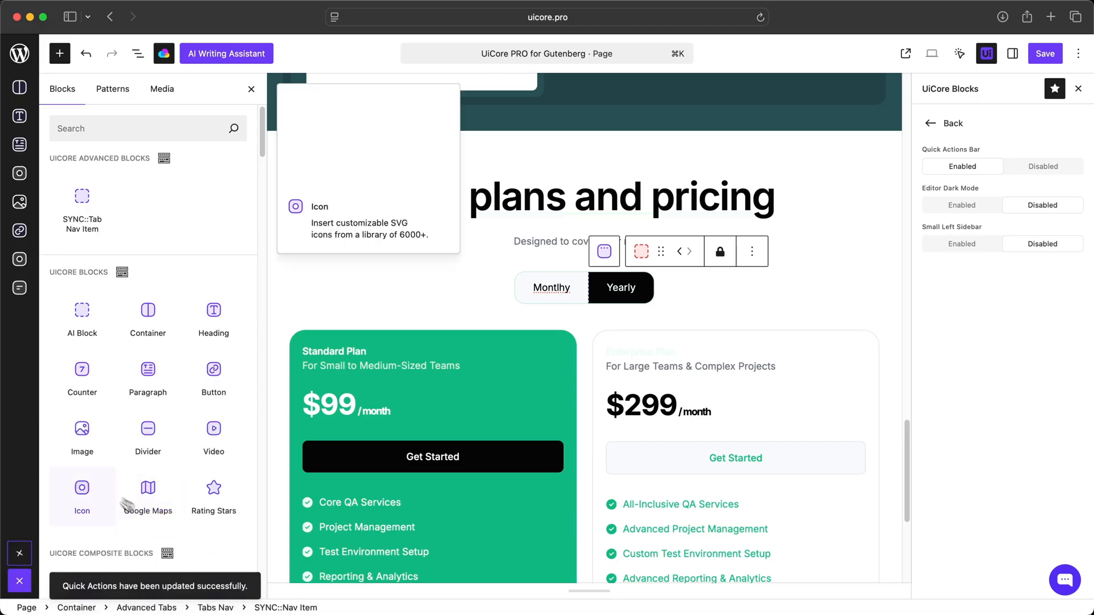
{"action": "left_click_drag", "start_coordinate": [20, 287], "coordinate": [21, 180]}
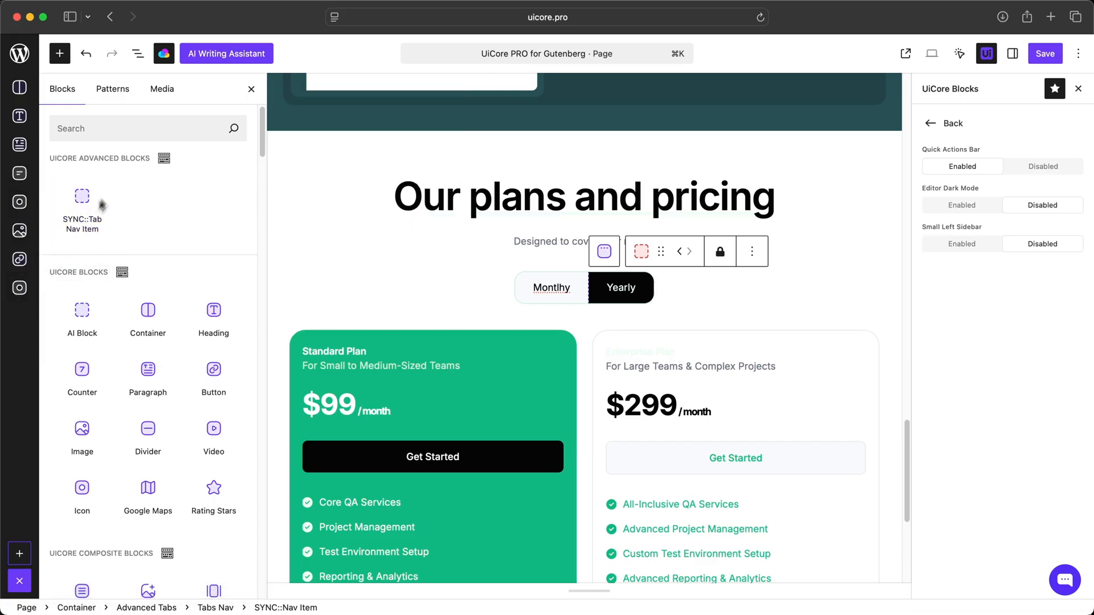
Open the UiCore Design Cloud and browse the block templates of all categories
{"action": "left_click", "coordinate": [165, 54]}
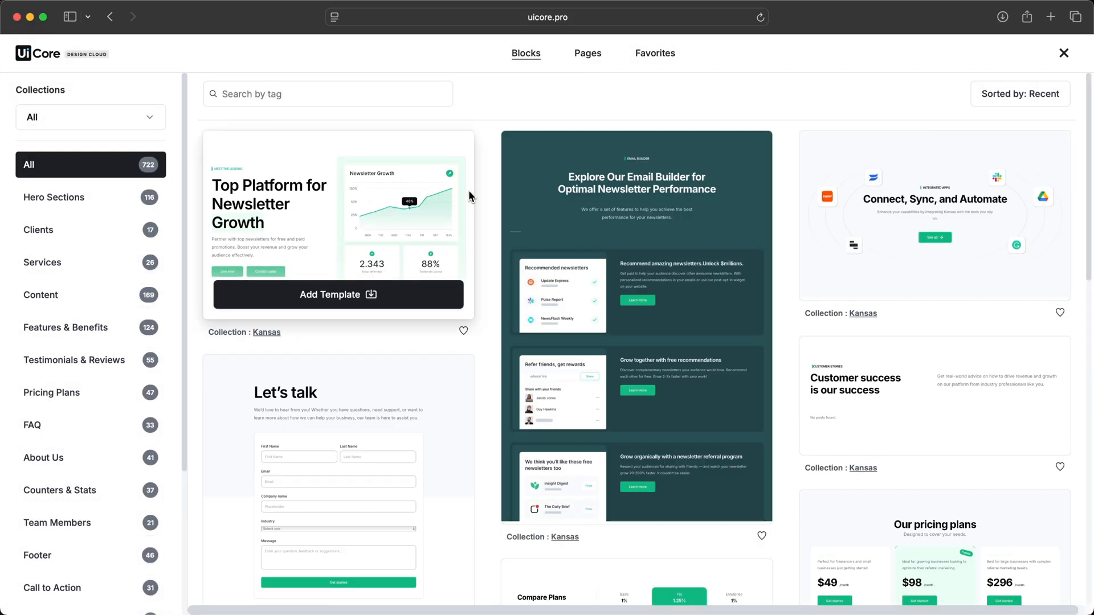
{"action": "scroll", "coordinate": [482, 195], "scroll_direction": "down", "scroll_amount": 10}
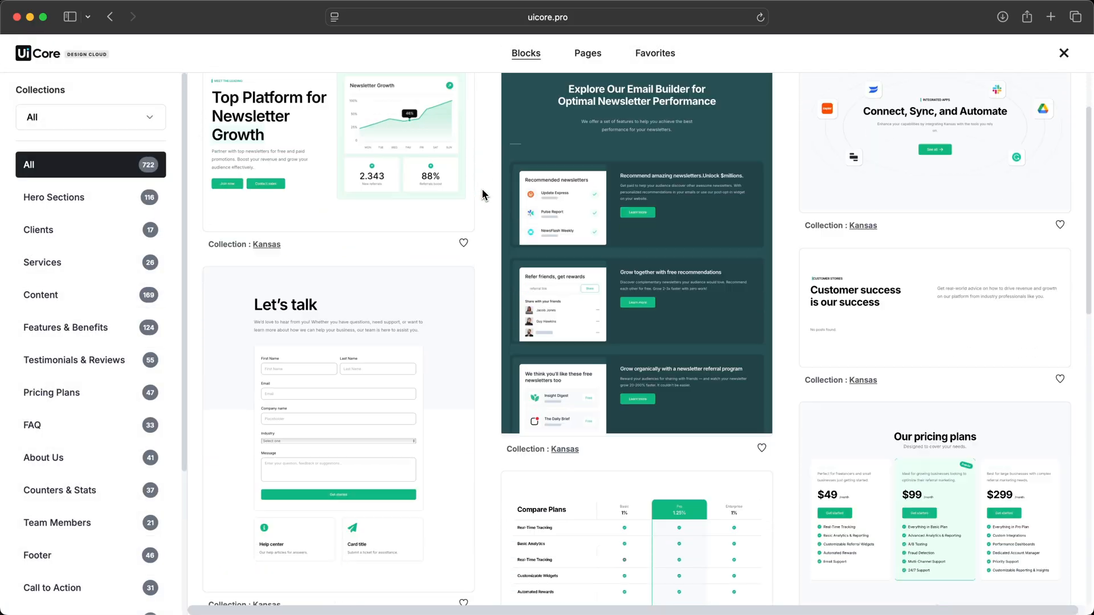
{"action": "scroll", "coordinate": [482, 195], "scroll_direction": "down", "scroll_amount": 5}
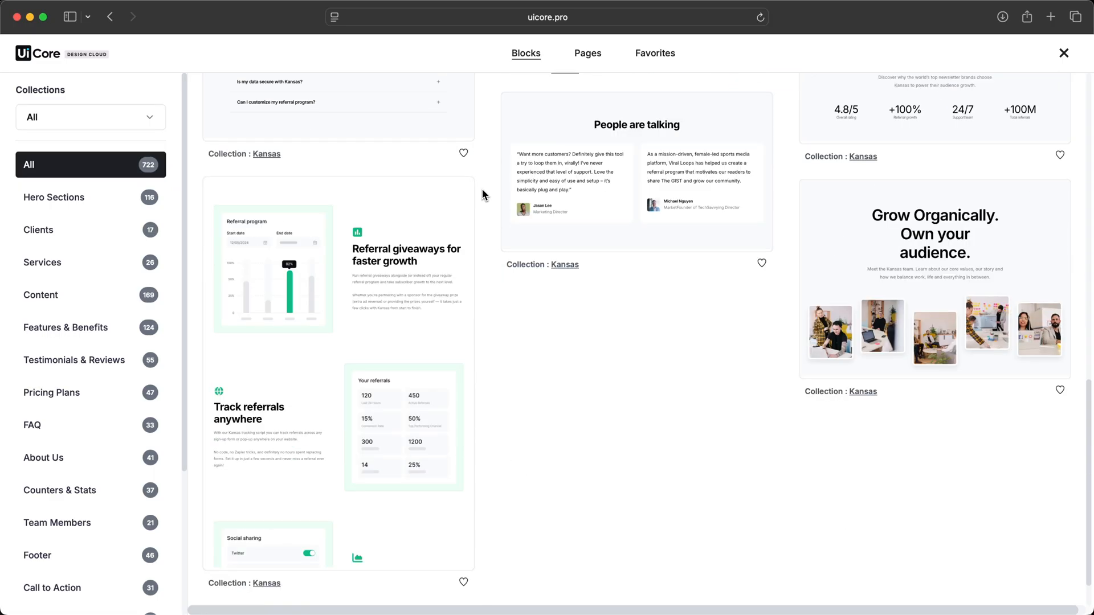
Examine the Design Cloud block templates category by category, from Hero Sections through Pricing Plans and FAQ to About Us
{"action": "left_click", "coordinate": [99, 198]}
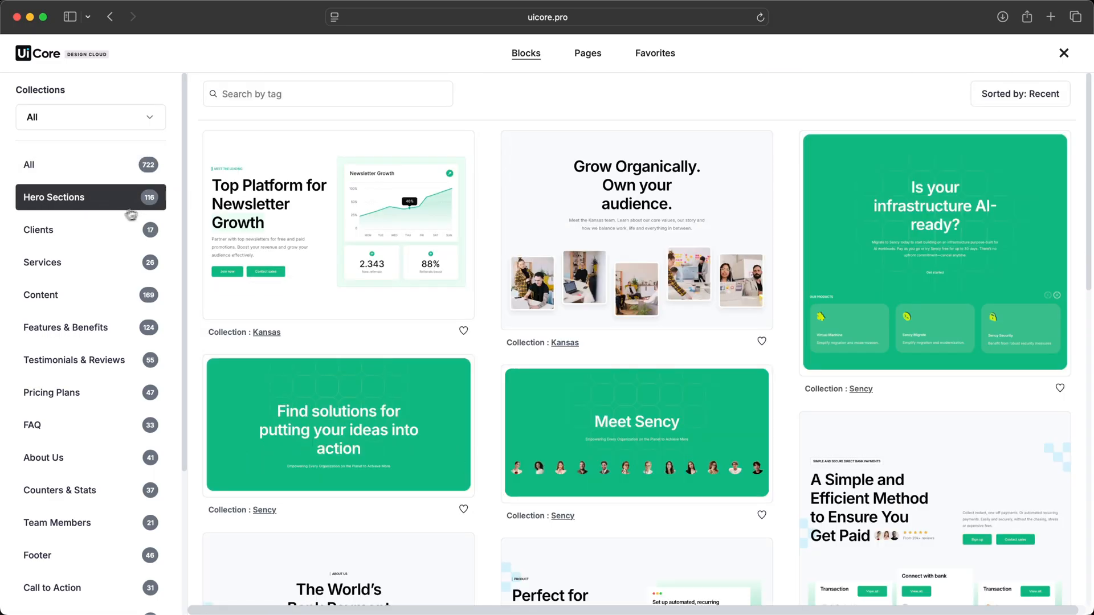
{"action": "left_click", "coordinate": [71, 234]}
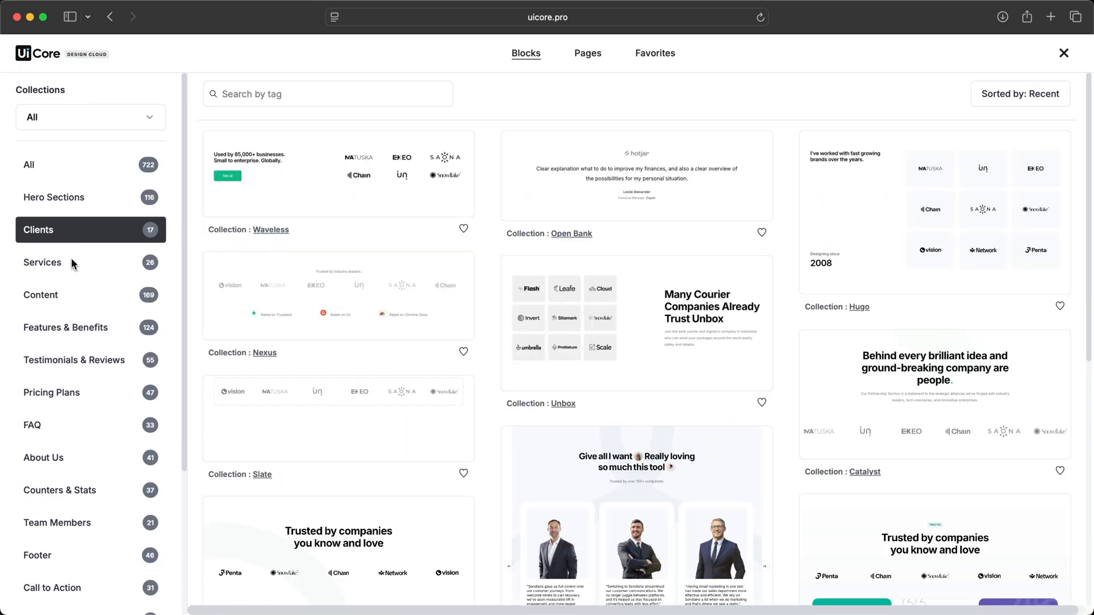
{"action": "left_click", "coordinate": [72, 261]}
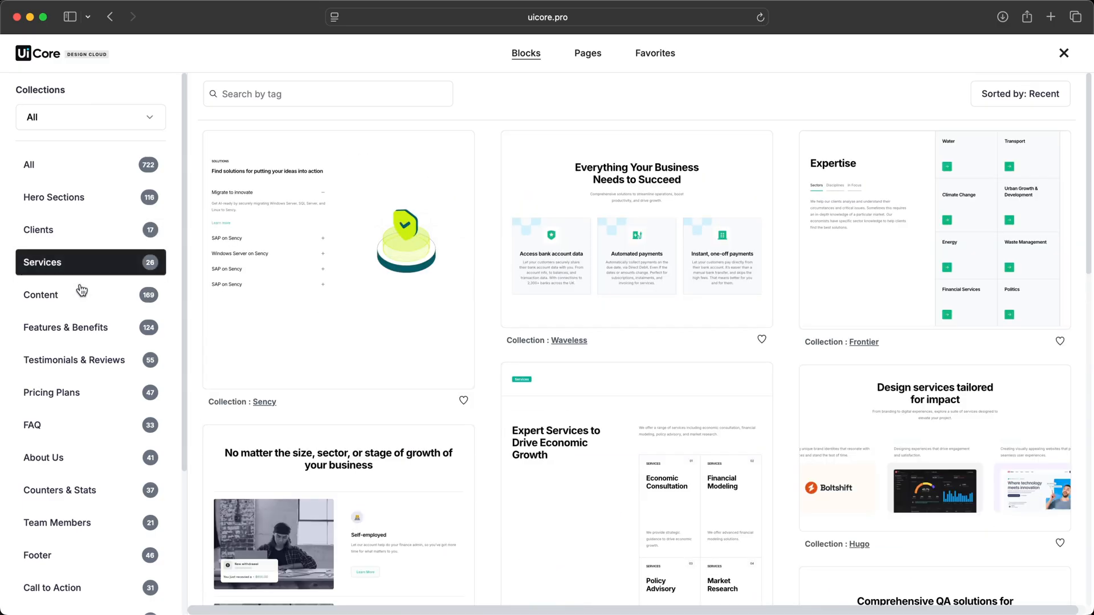
{"action": "left_click", "coordinate": [81, 295]}
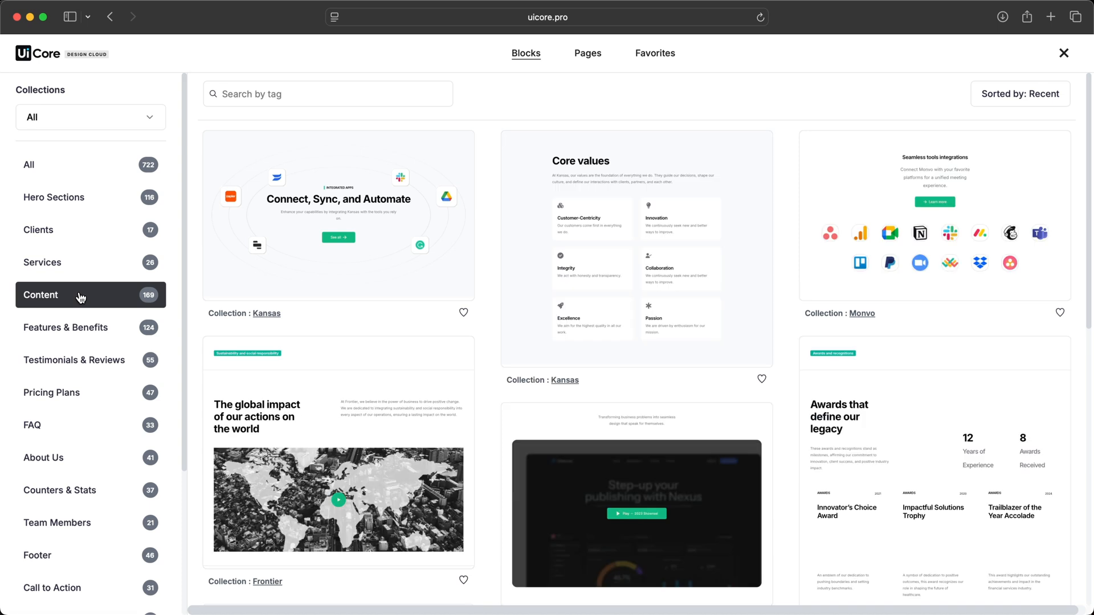
{"action": "left_click", "coordinate": [79, 327]}
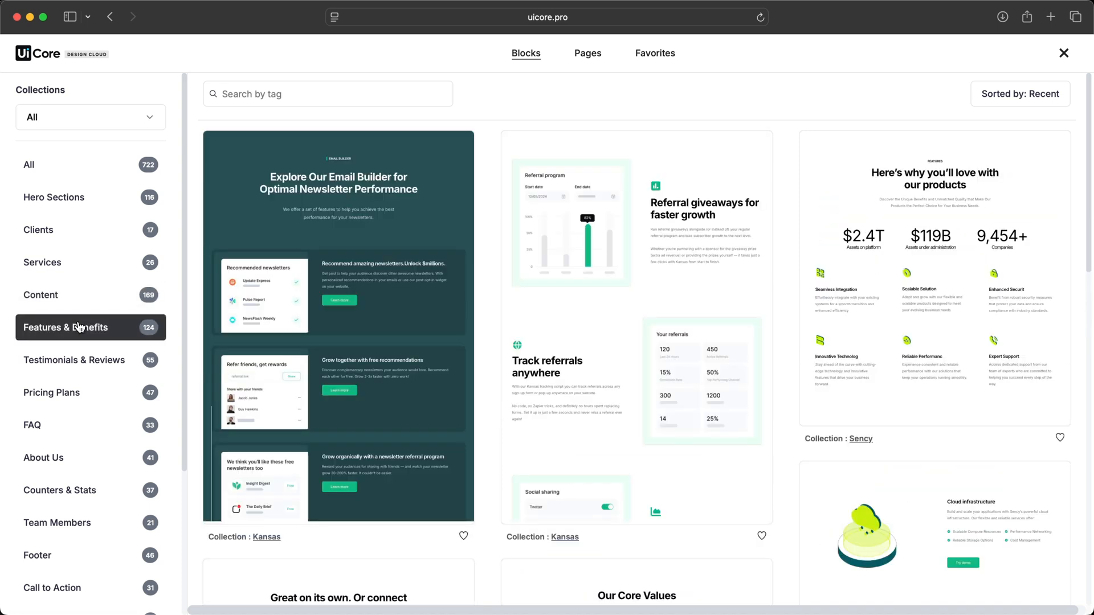
{"action": "left_click", "coordinate": [79, 360]}
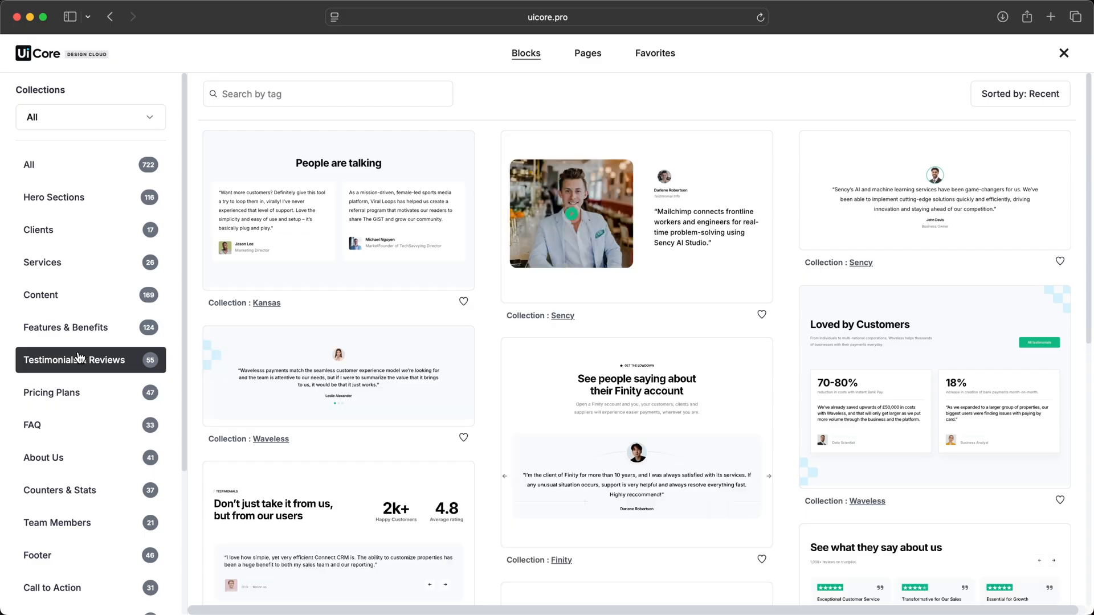
{"action": "left_click", "coordinate": [75, 391]}
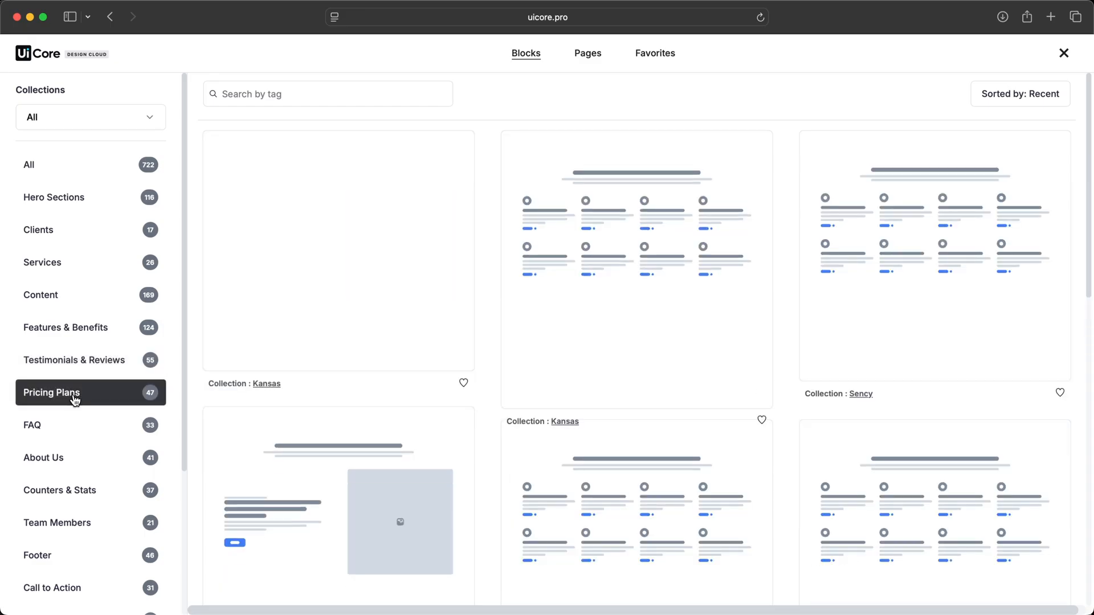
{"action": "left_click", "coordinate": [76, 420]}
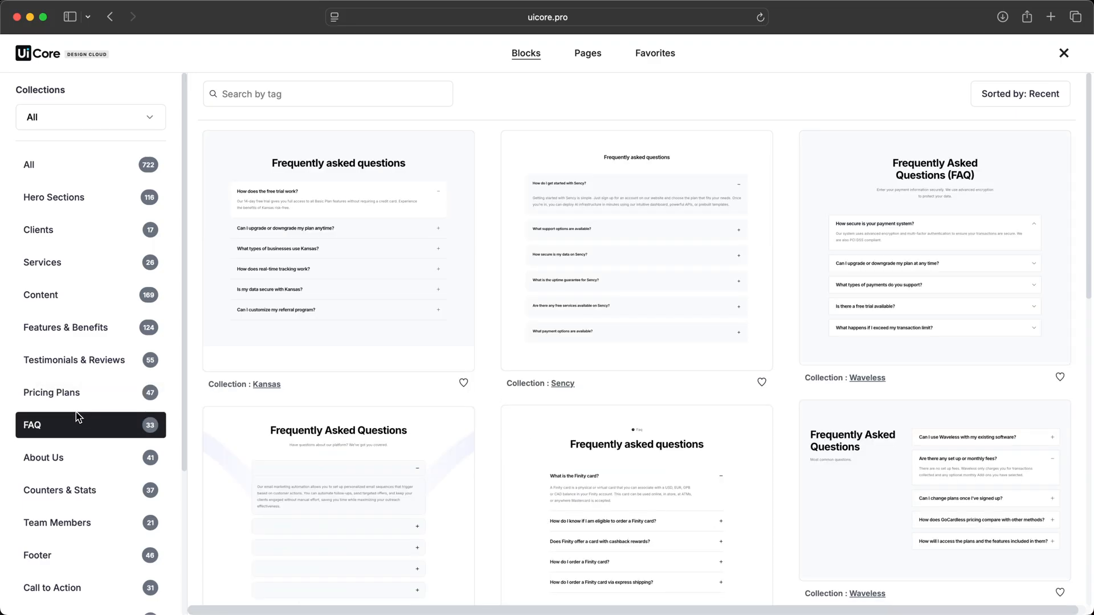
{"action": "left_click", "coordinate": [74, 454]}
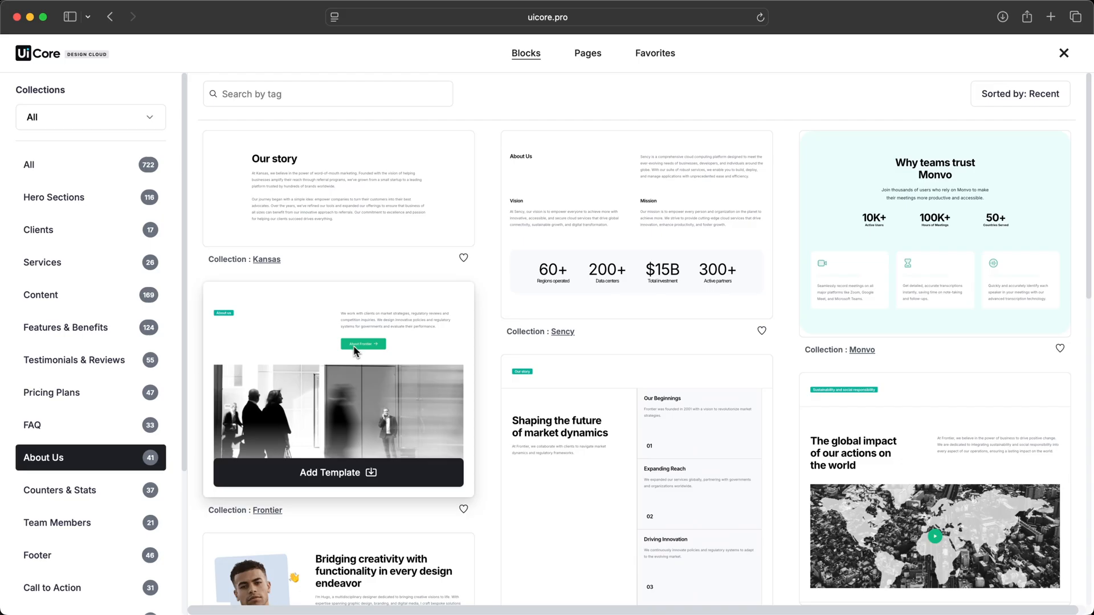
Look over the About Us templates and add the green four-counter Connect template from Counters & Stats to the page
{"action": "mouse_move", "coordinate": [901, 261]}
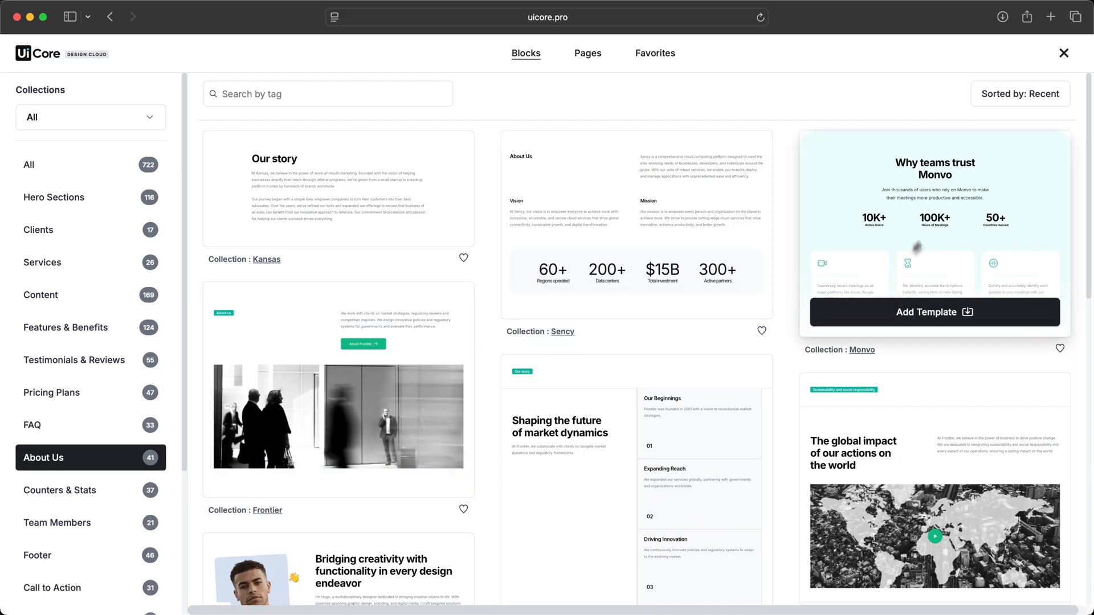
{"action": "mouse_move", "coordinate": [743, 228]}
{"action": "scroll", "coordinate": [653, 253], "scroll_direction": "down", "scroll_amount": 7}
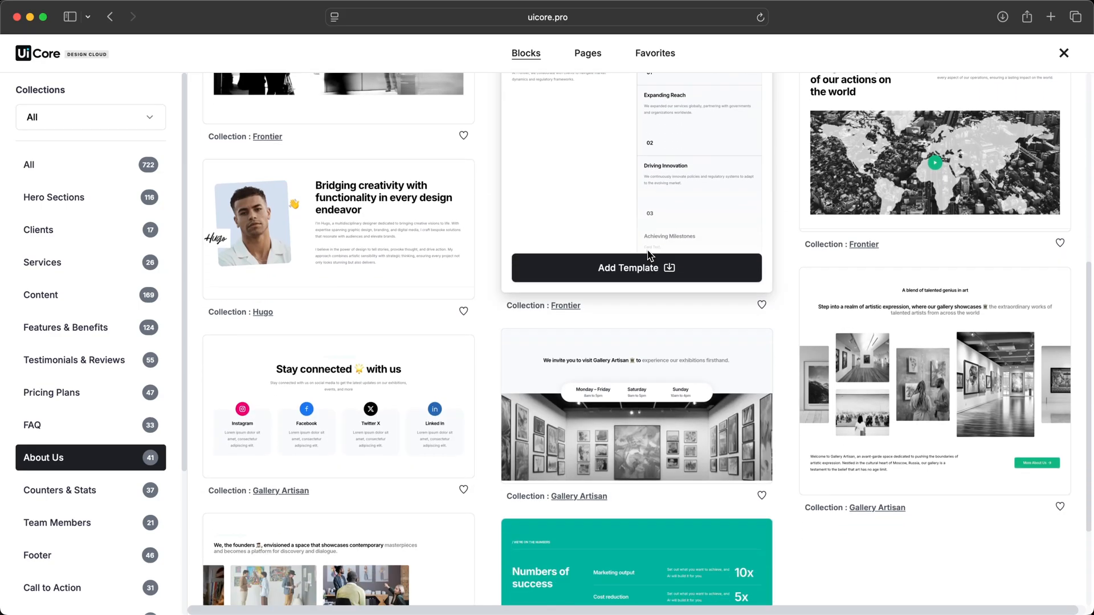
{"action": "scroll", "coordinate": [649, 255], "scroll_direction": "down", "scroll_amount": 3}
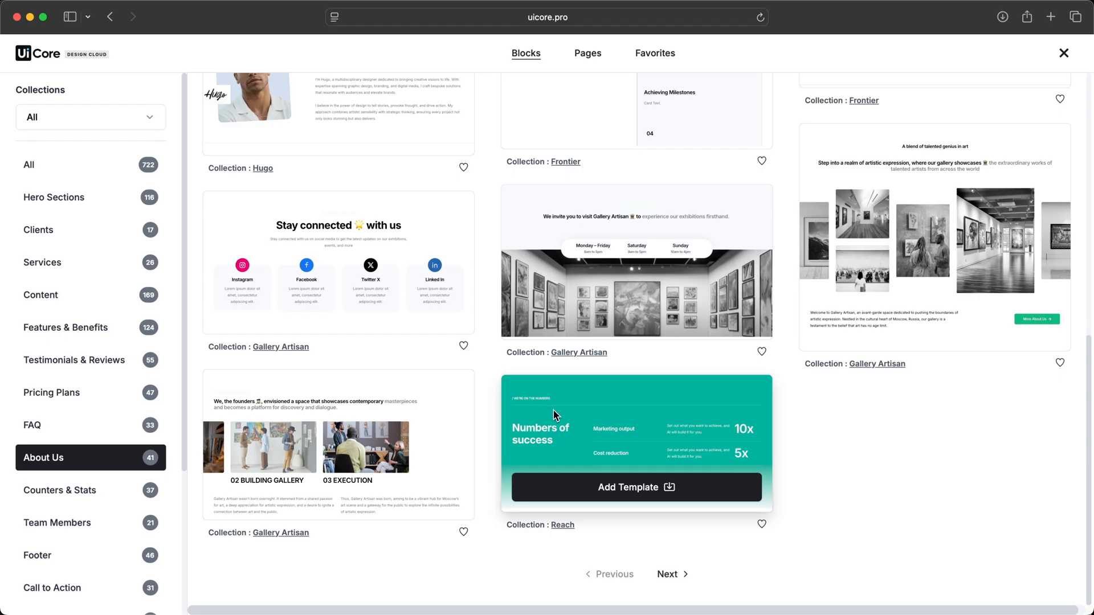
{"action": "left_click", "coordinate": [69, 487]}
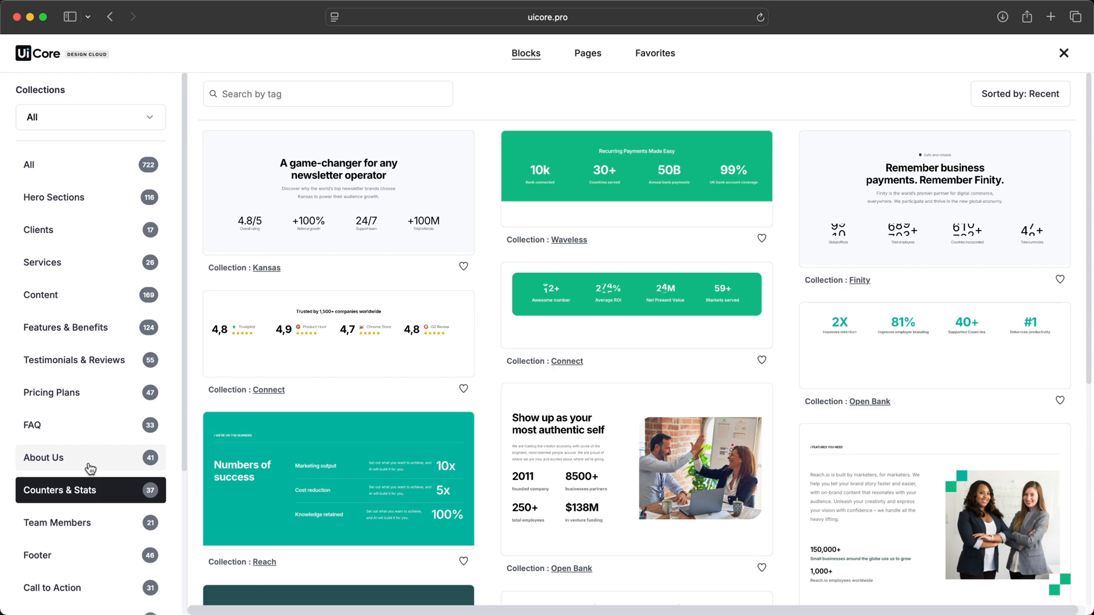
{"action": "left_click", "coordinate": [636, 330]}
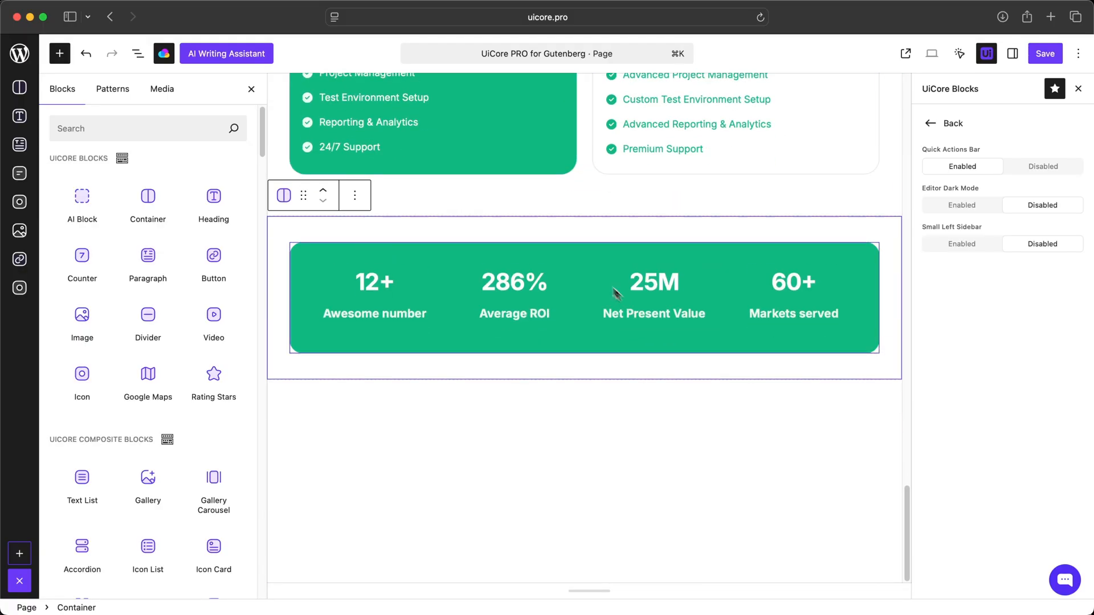
Leave the editor settings and inspect the block settings of the green counter section's container and its "Markets served" counter
{"action": "left_click", "coordinate": [556, 261]}
{"action": "left_click", "coordinate": [932, 122]}
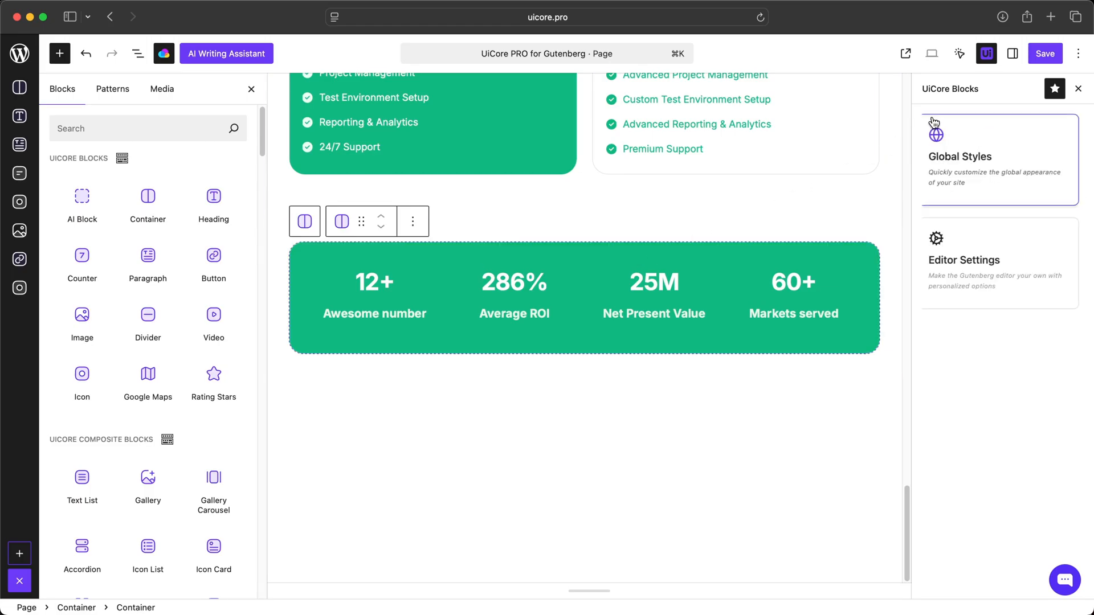
{"action": "left_click", "coordinate": [1012, 54]}
{"action": "left_click", "coordinate": [960, 53]}
{"action": "left_click", "coordinate": [967, 91]}
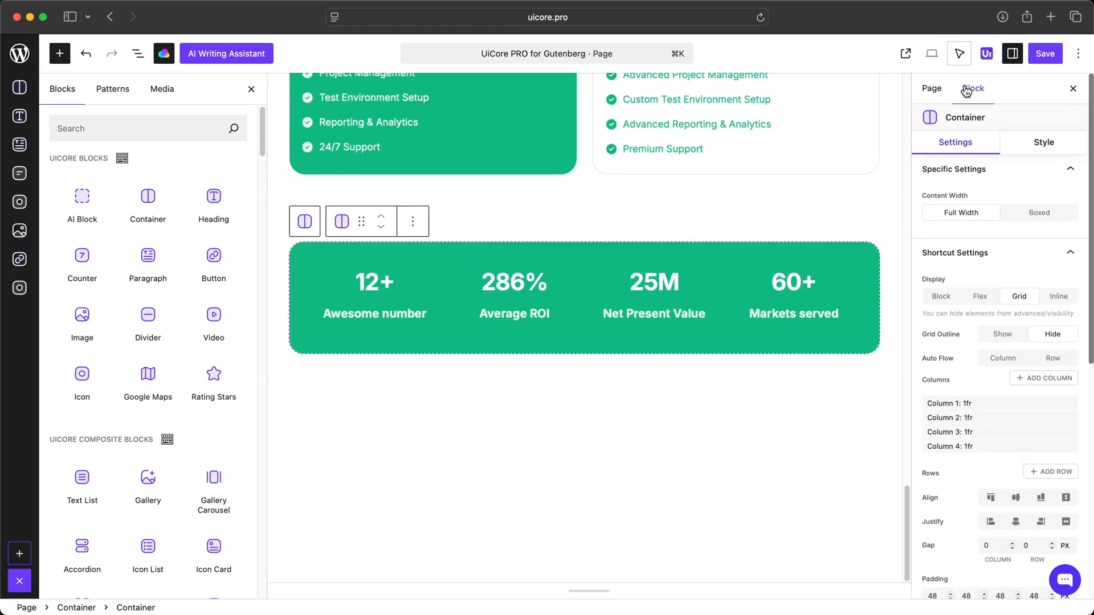
{"action": "left_click", "coordinate": [819, 265]}
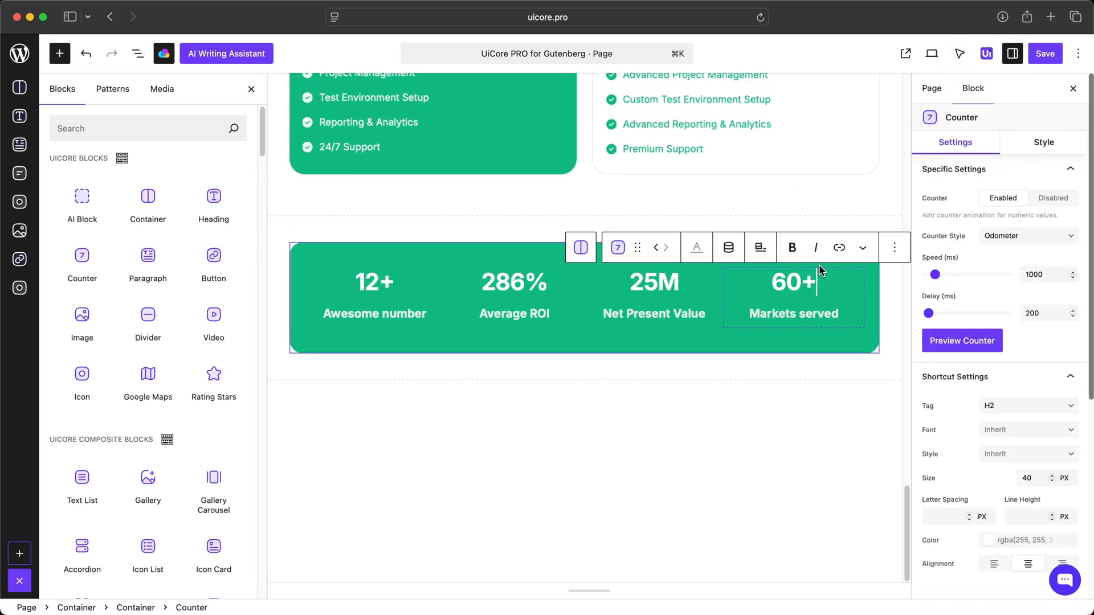
{"action": "left_click", "coordinate": [543, 261]}
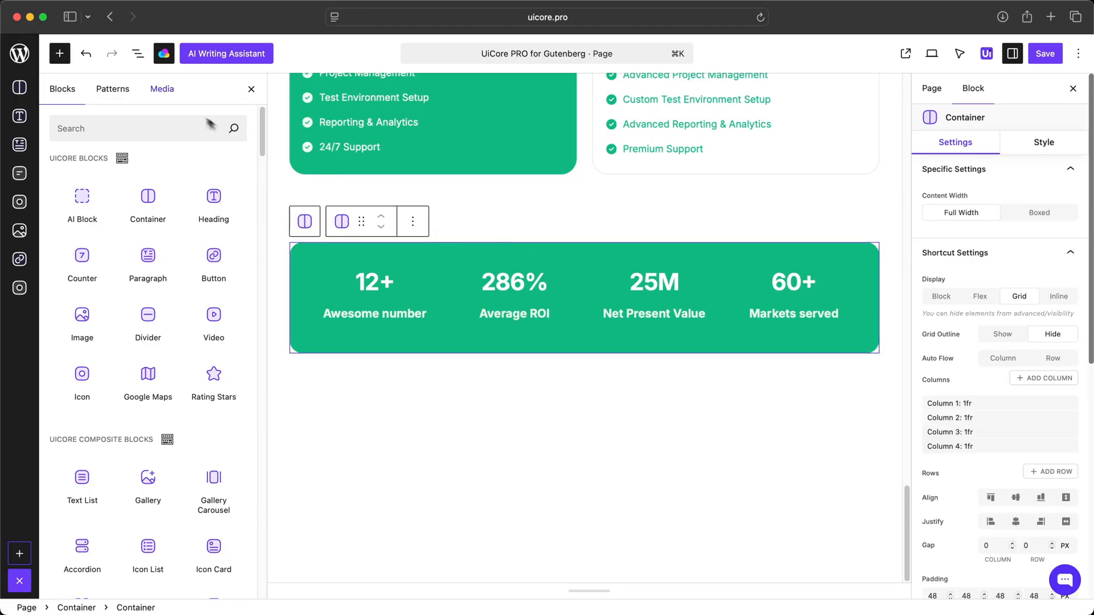
Hide the side panels around the canvas and review the landing page from the pricing plans back up to the hero section
{"action": "left_click", "coordinate": [138, 55]}
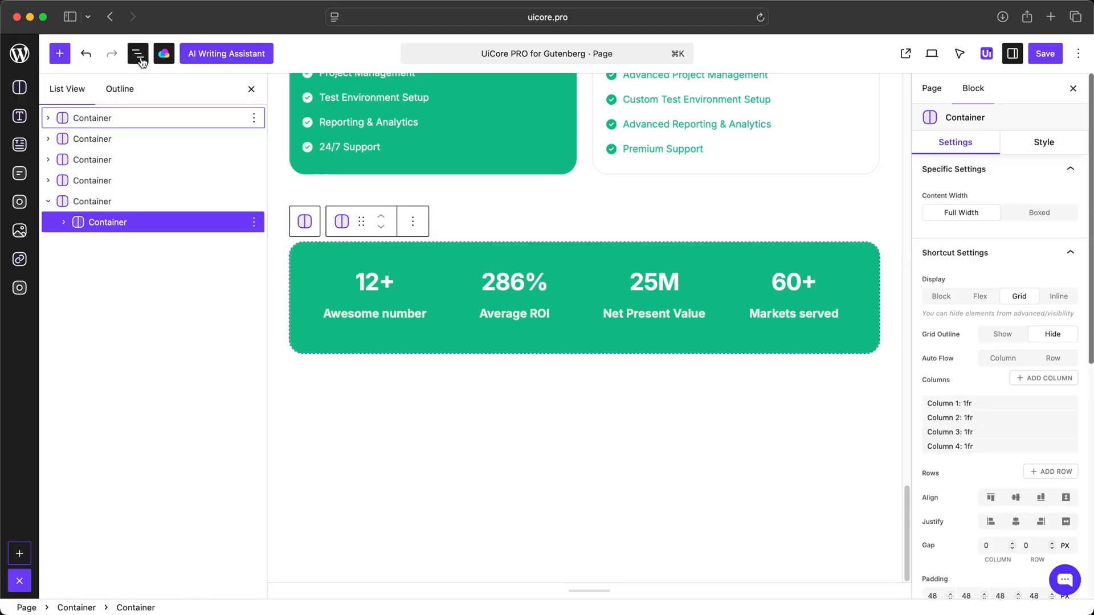
{"action": "left_click", "coordinate": [138, 55]}
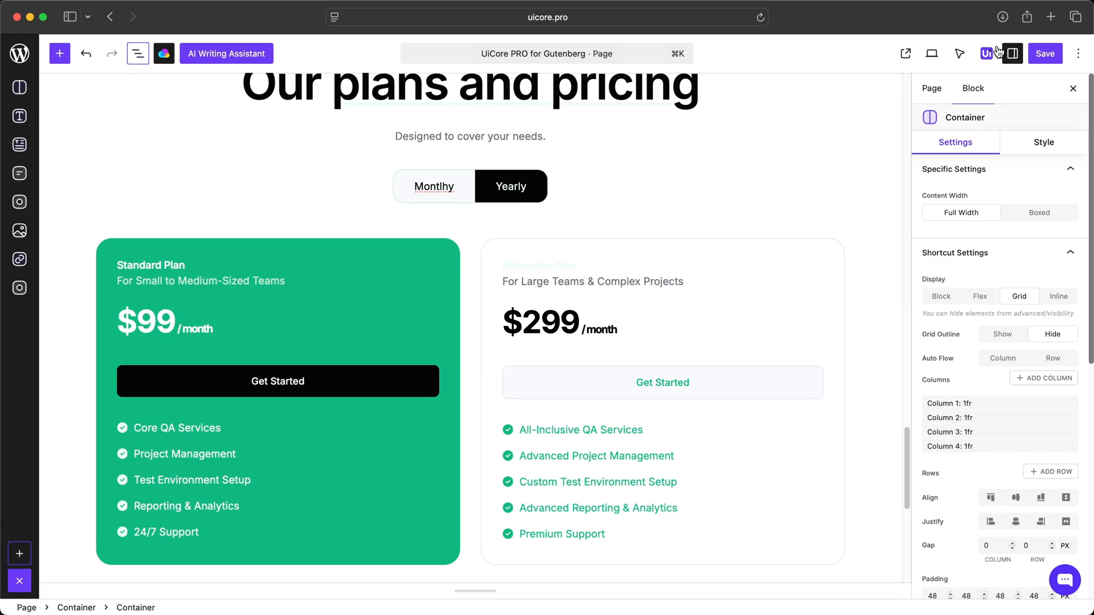
{"action": "left_click", "coordinate": [1009, 58]}
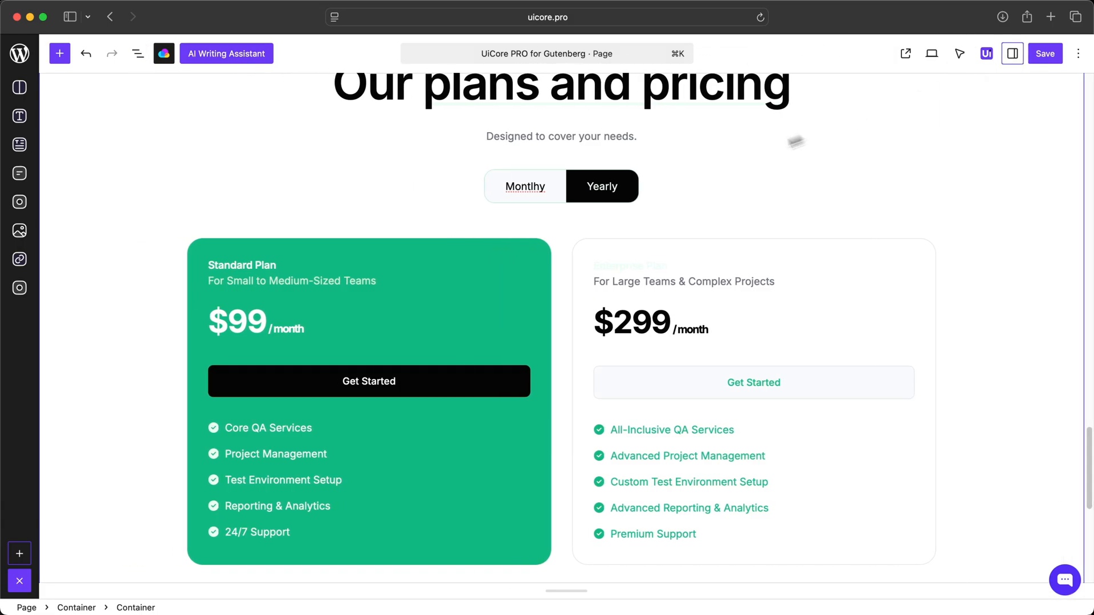
{"action": "scroll", "coordinate": [703, 166], "scroll_direction": "up", "scroll_amount": 5}
{"action": "scroll", "coordinate": [706, 173], "scroll_direction": "up", "scroll_amount": 10}
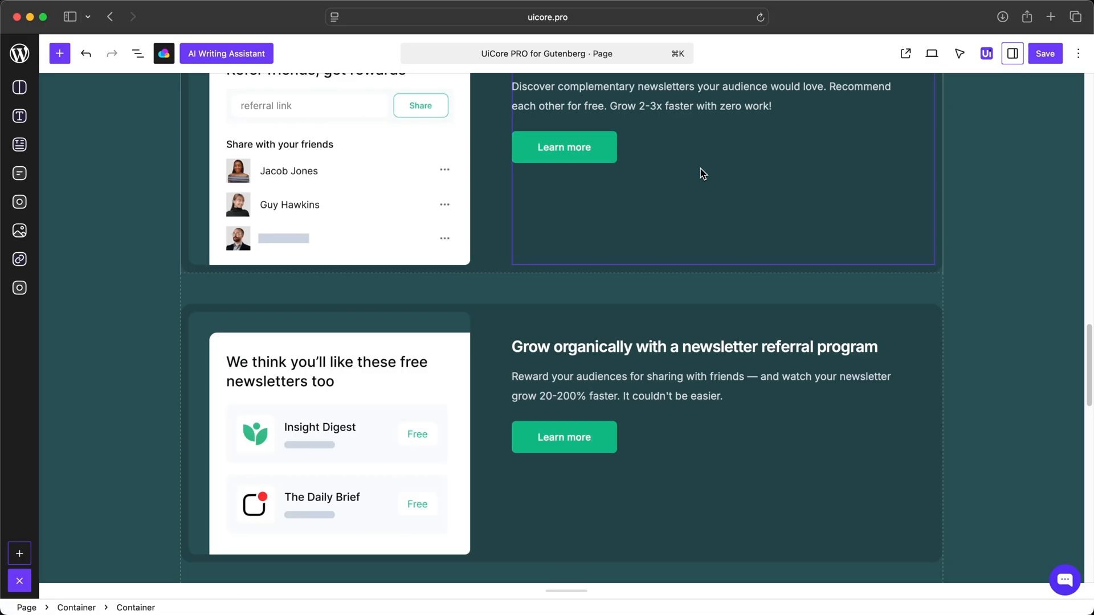
{"action": "scroll", "coordinate": [701, 173], "scroll_direction": "up", "scroll_amount": 15}
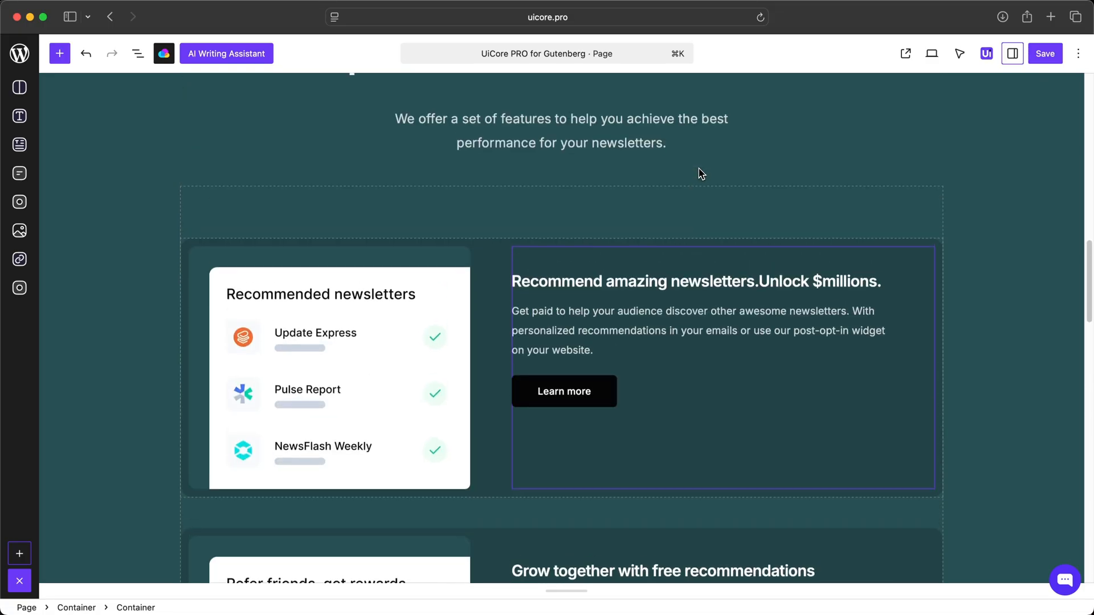
{"action": "scroll", "coordinate": [700, 173], "scroll_direction": "up", "scroll_amount": 10}
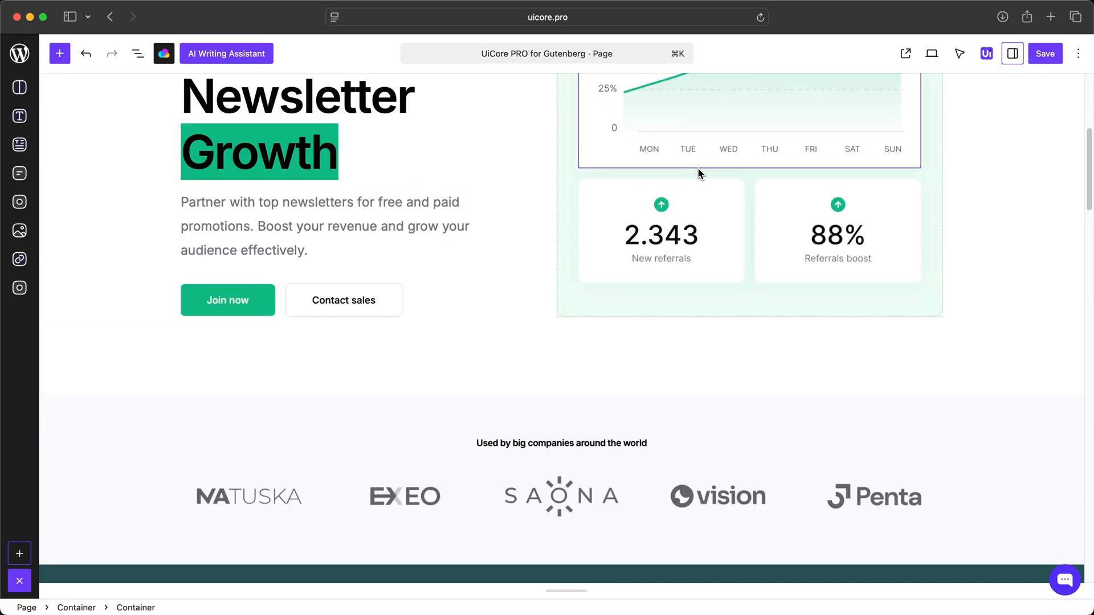
{"action": "scroll", "coordinate": [700, 173], "scroll_direction": "up", "scroll_amount": 1}
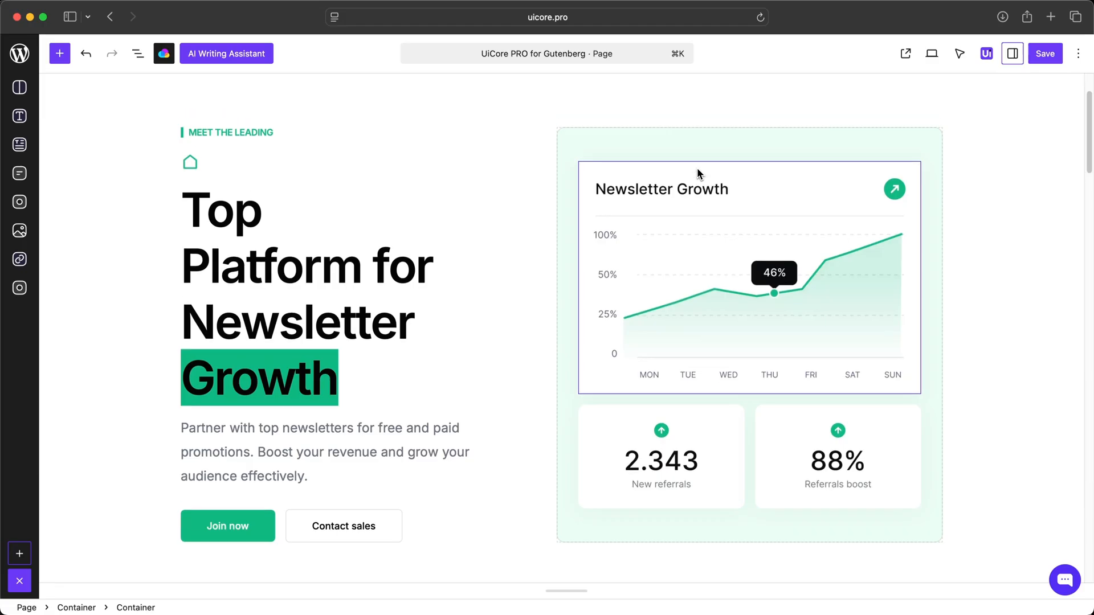